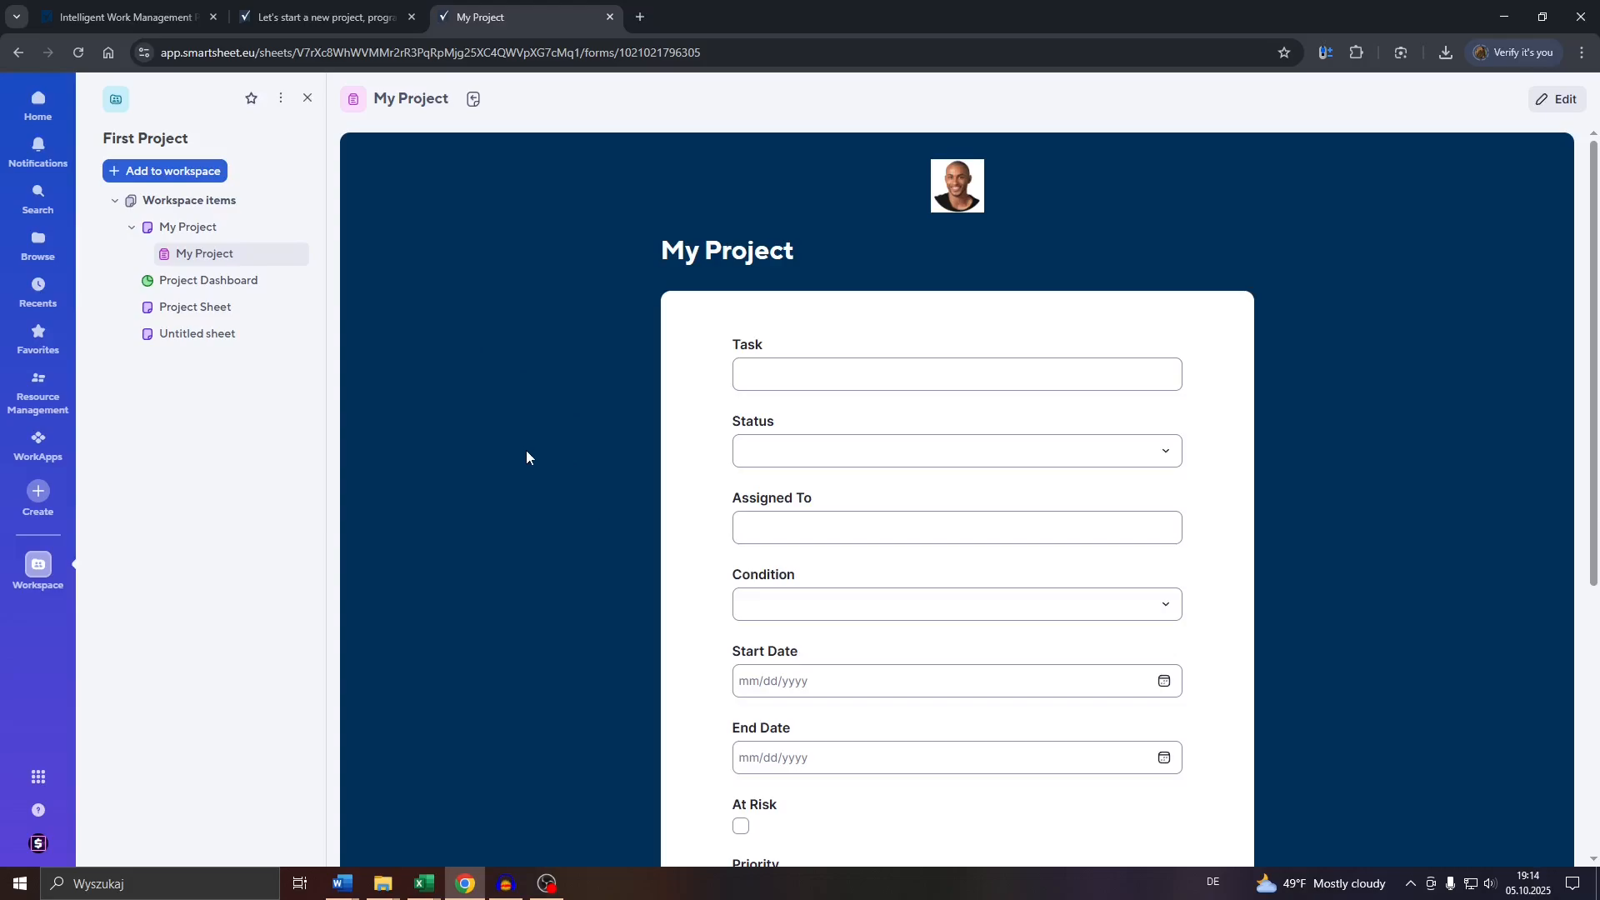
- Look through the fields of the existing My Project form and its place beneath the My Project sheet in the workspace
scroll(533, 400, down, 3)
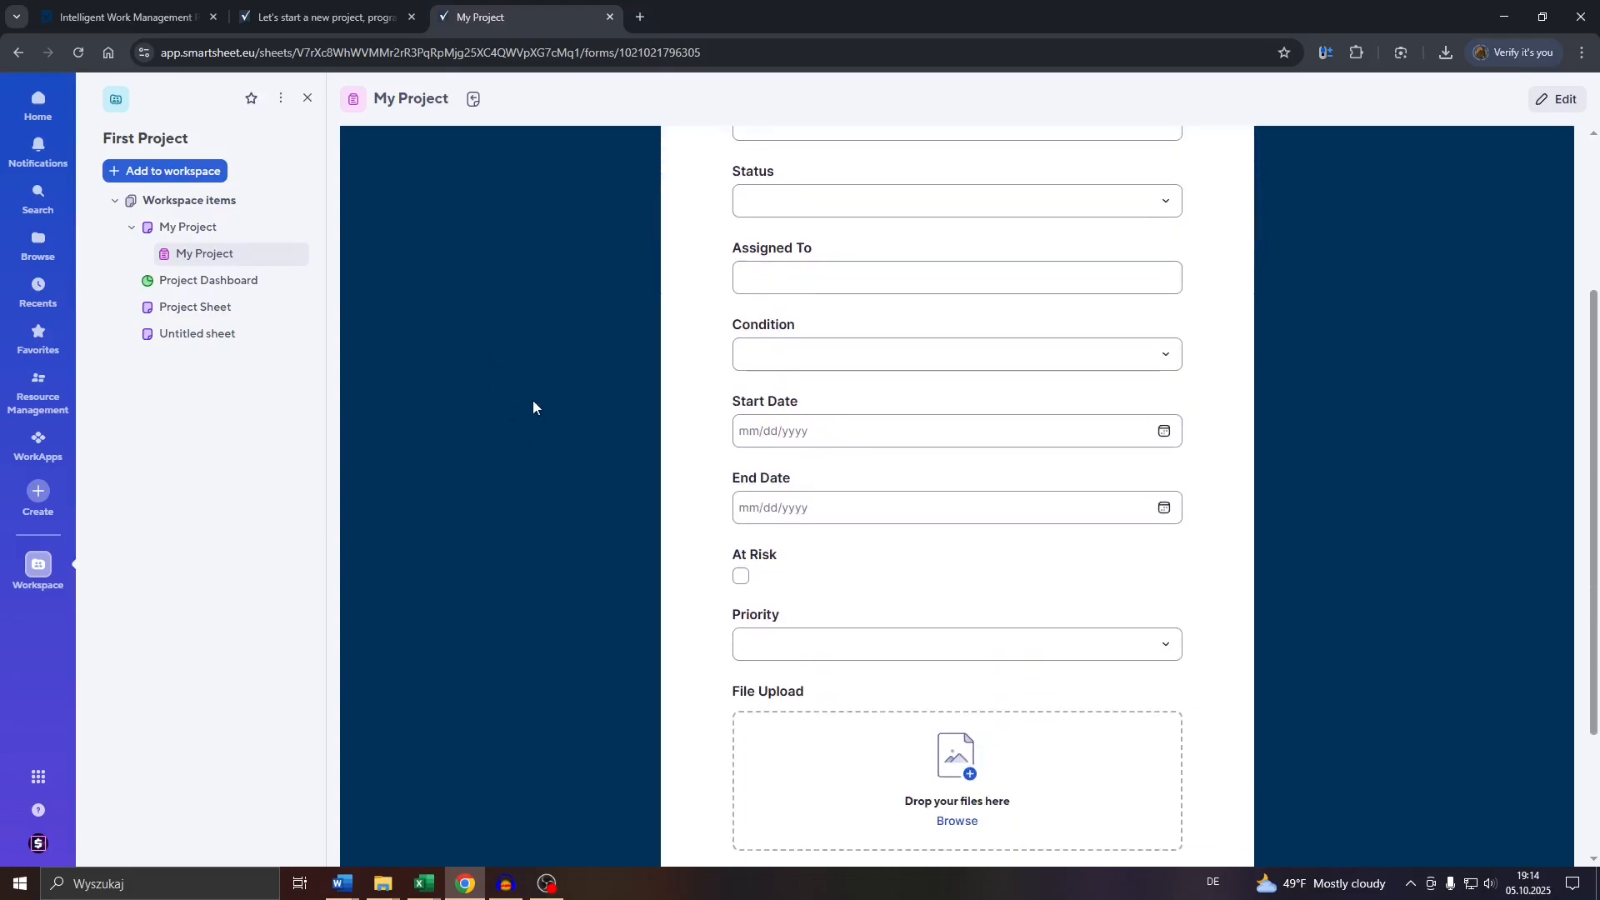
scroll(533, 429, up, 1)
scroll(532, 428, up, 1)
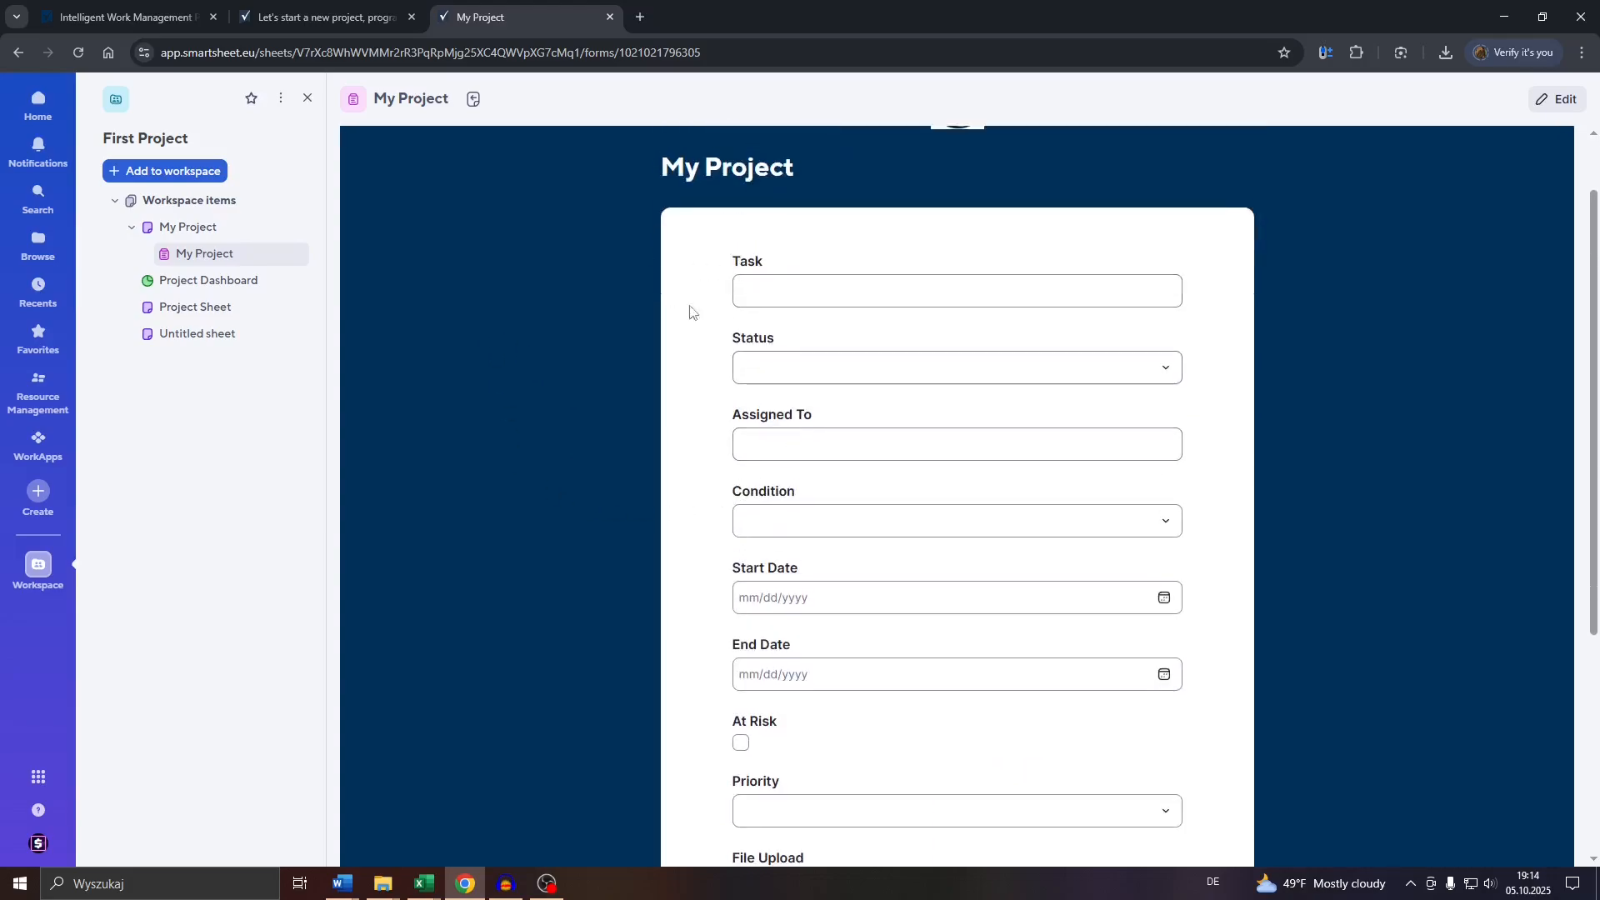
scroll(620, 283, up, 1)
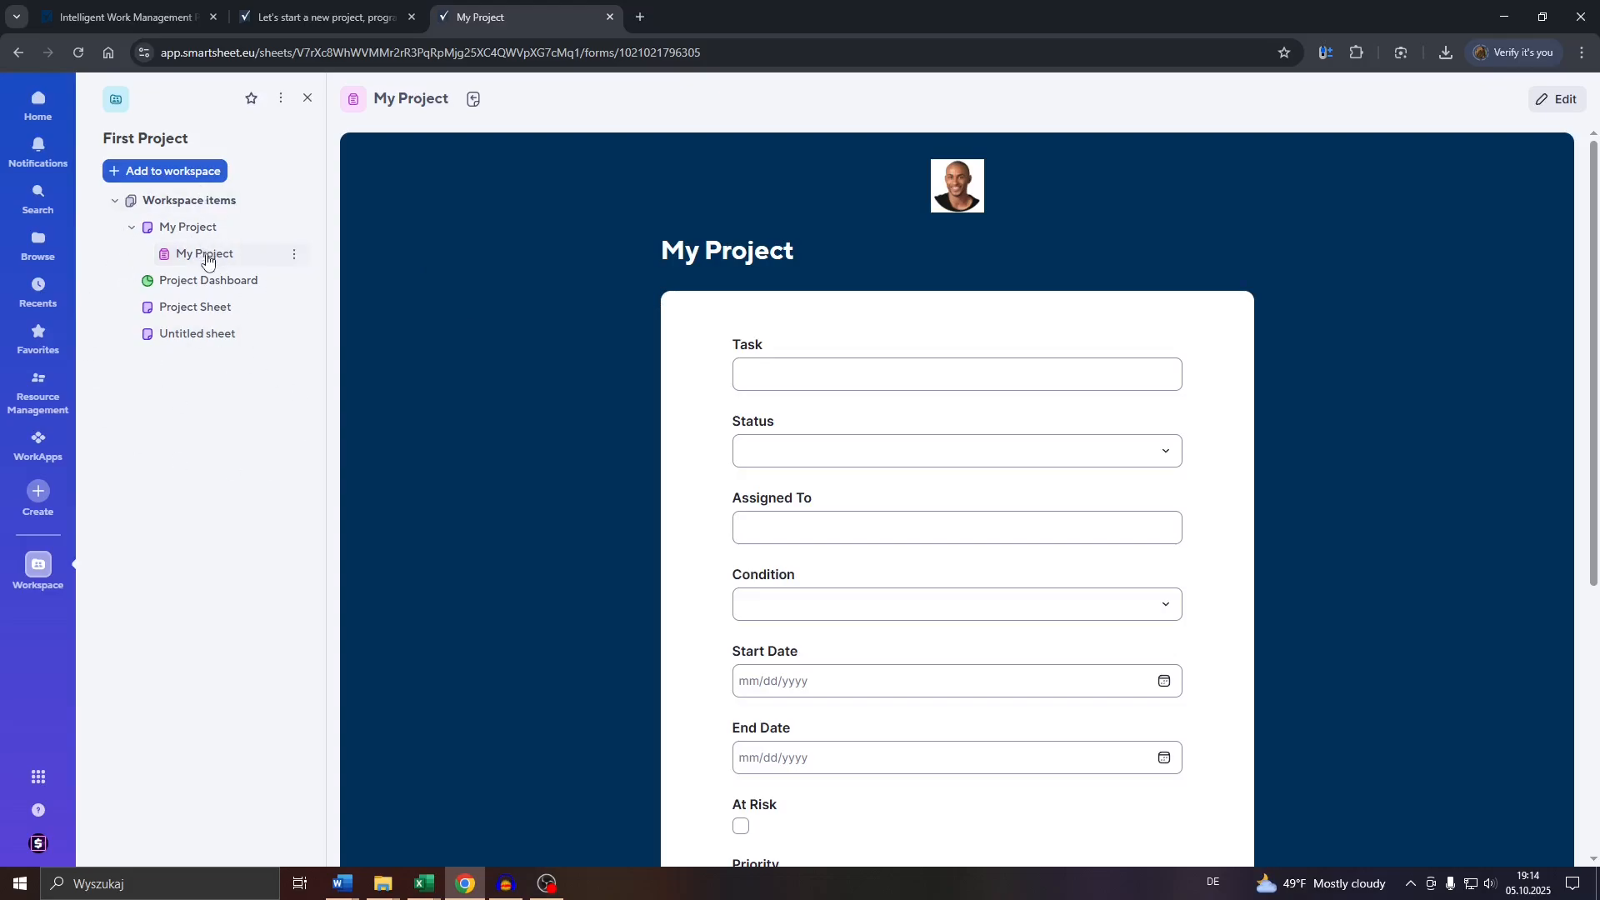
click(130, 230)
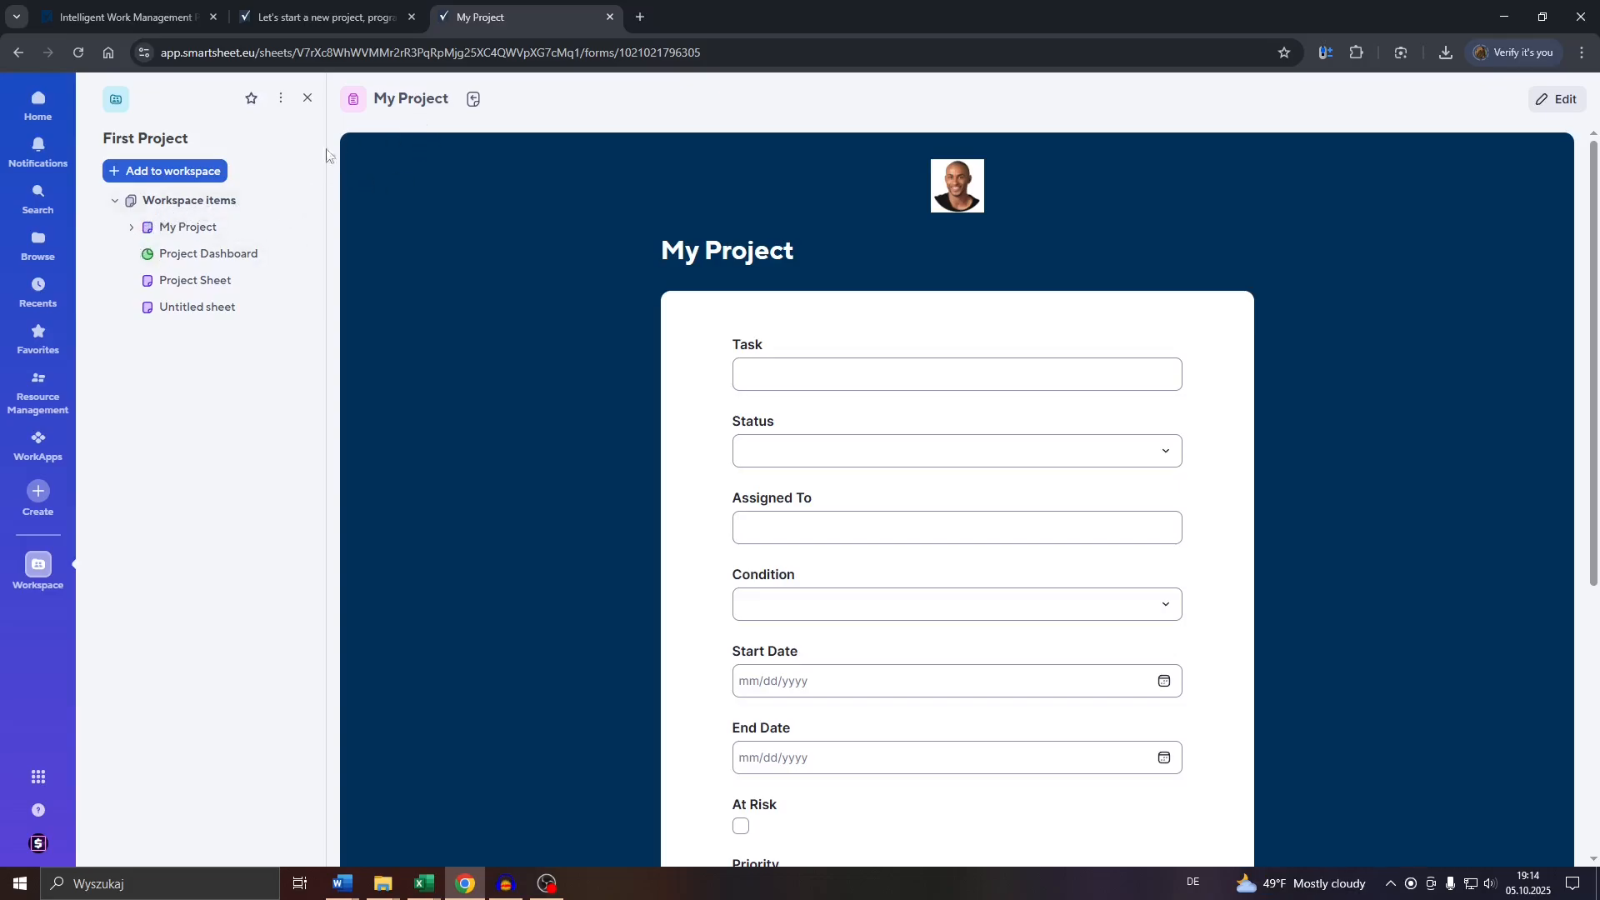
click(131, 229)
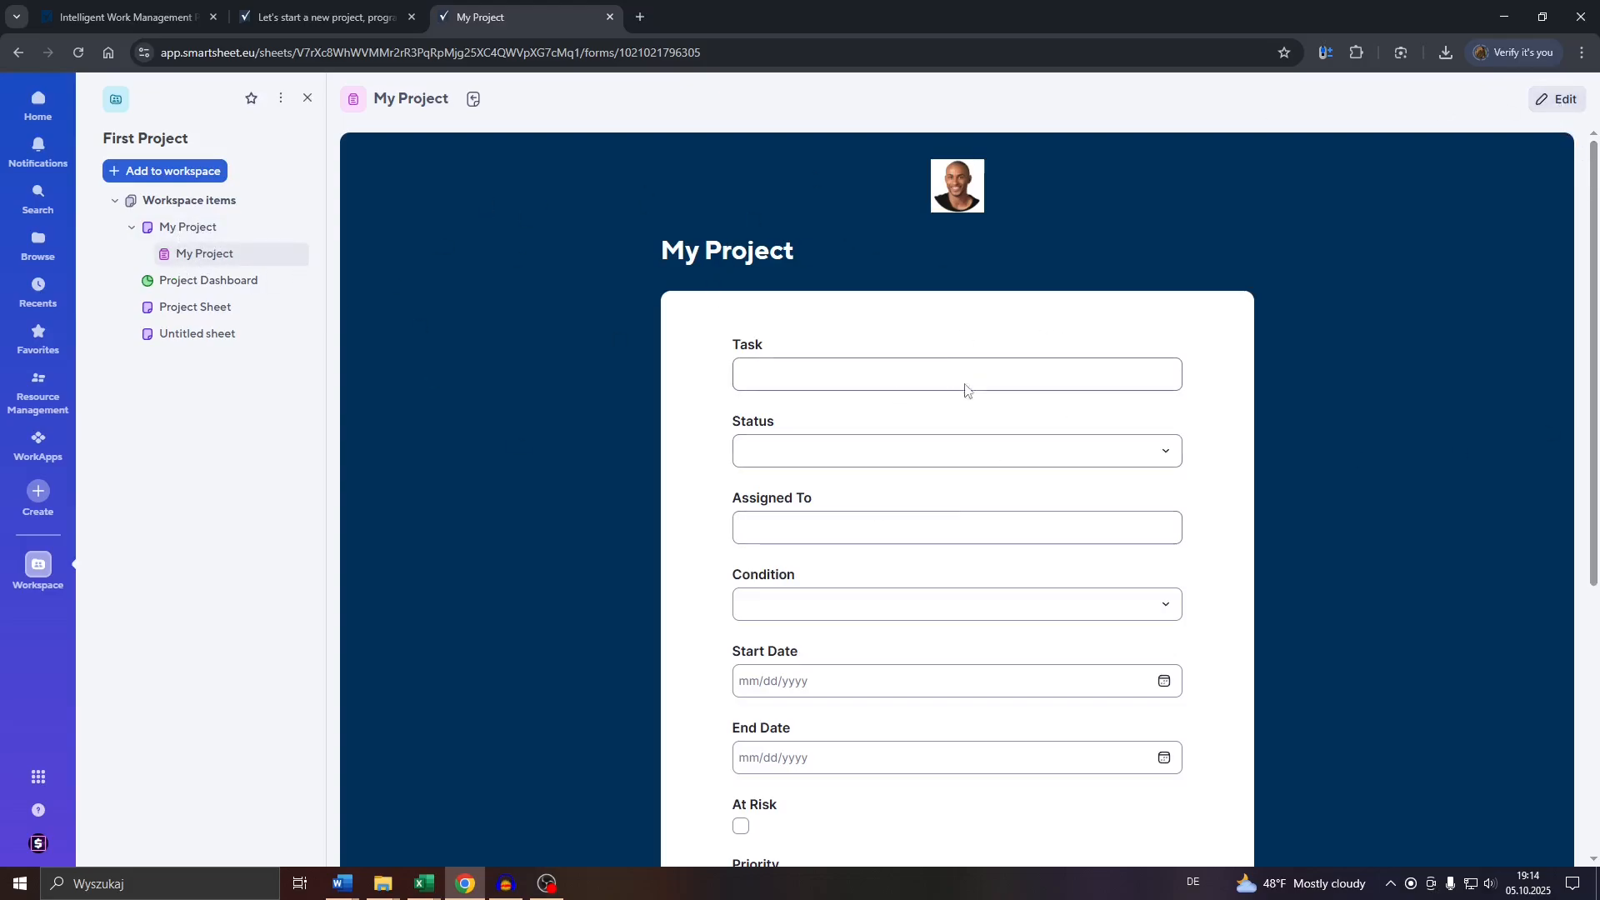
scroll(964, 387, down, 5)
scroll(679, 408, up, 5)
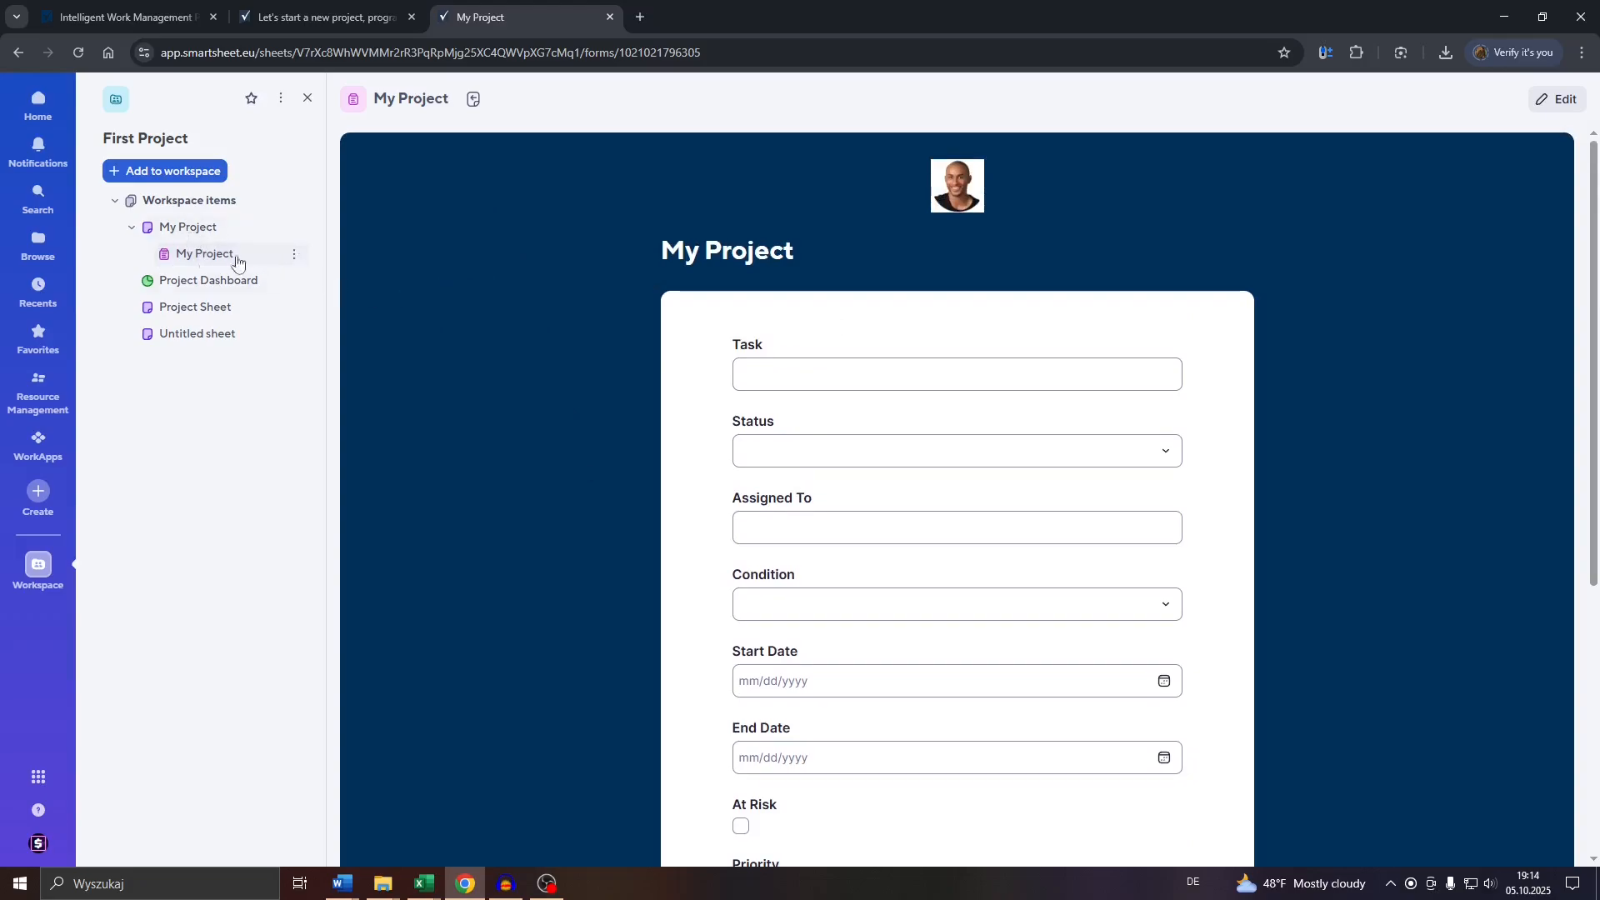
click(207, 231)
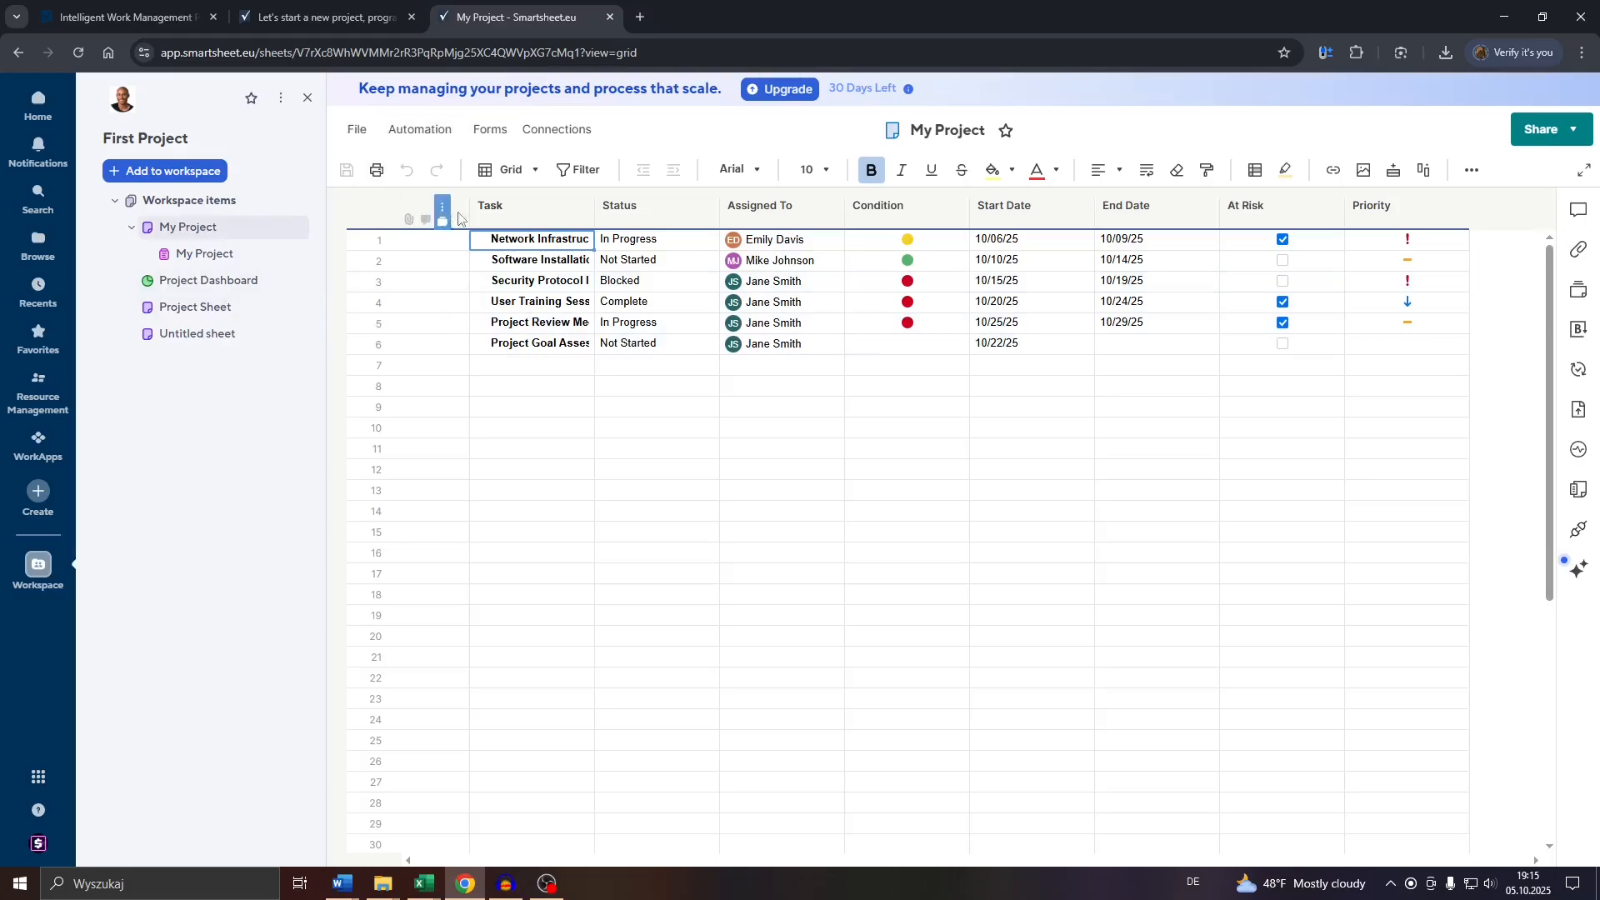
click(498, 132)
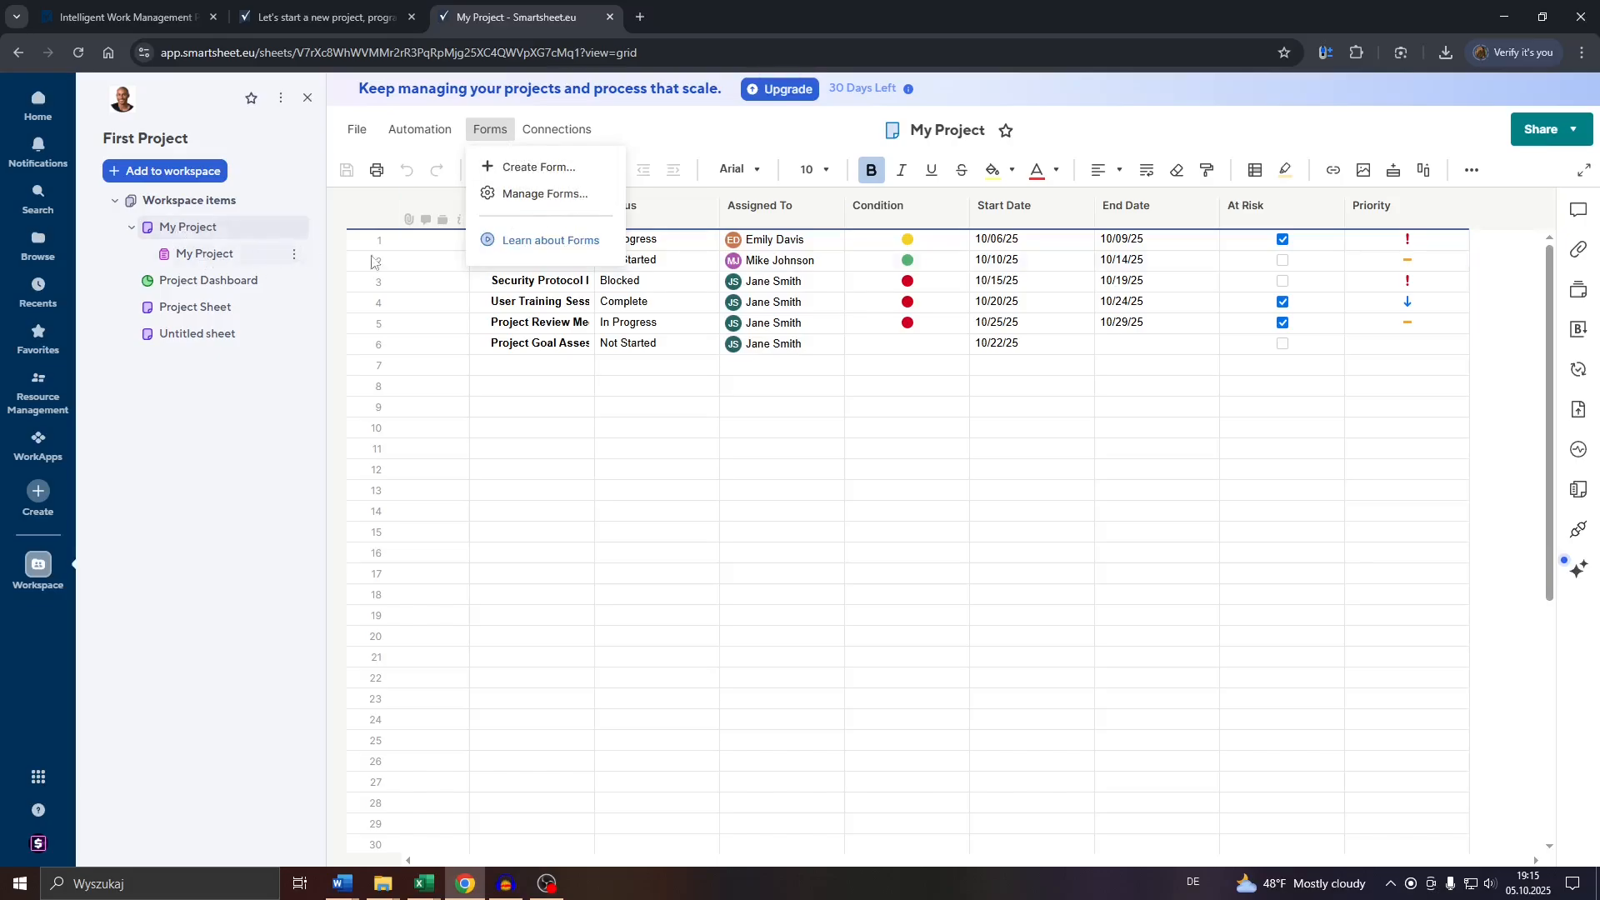
click(243, 417)
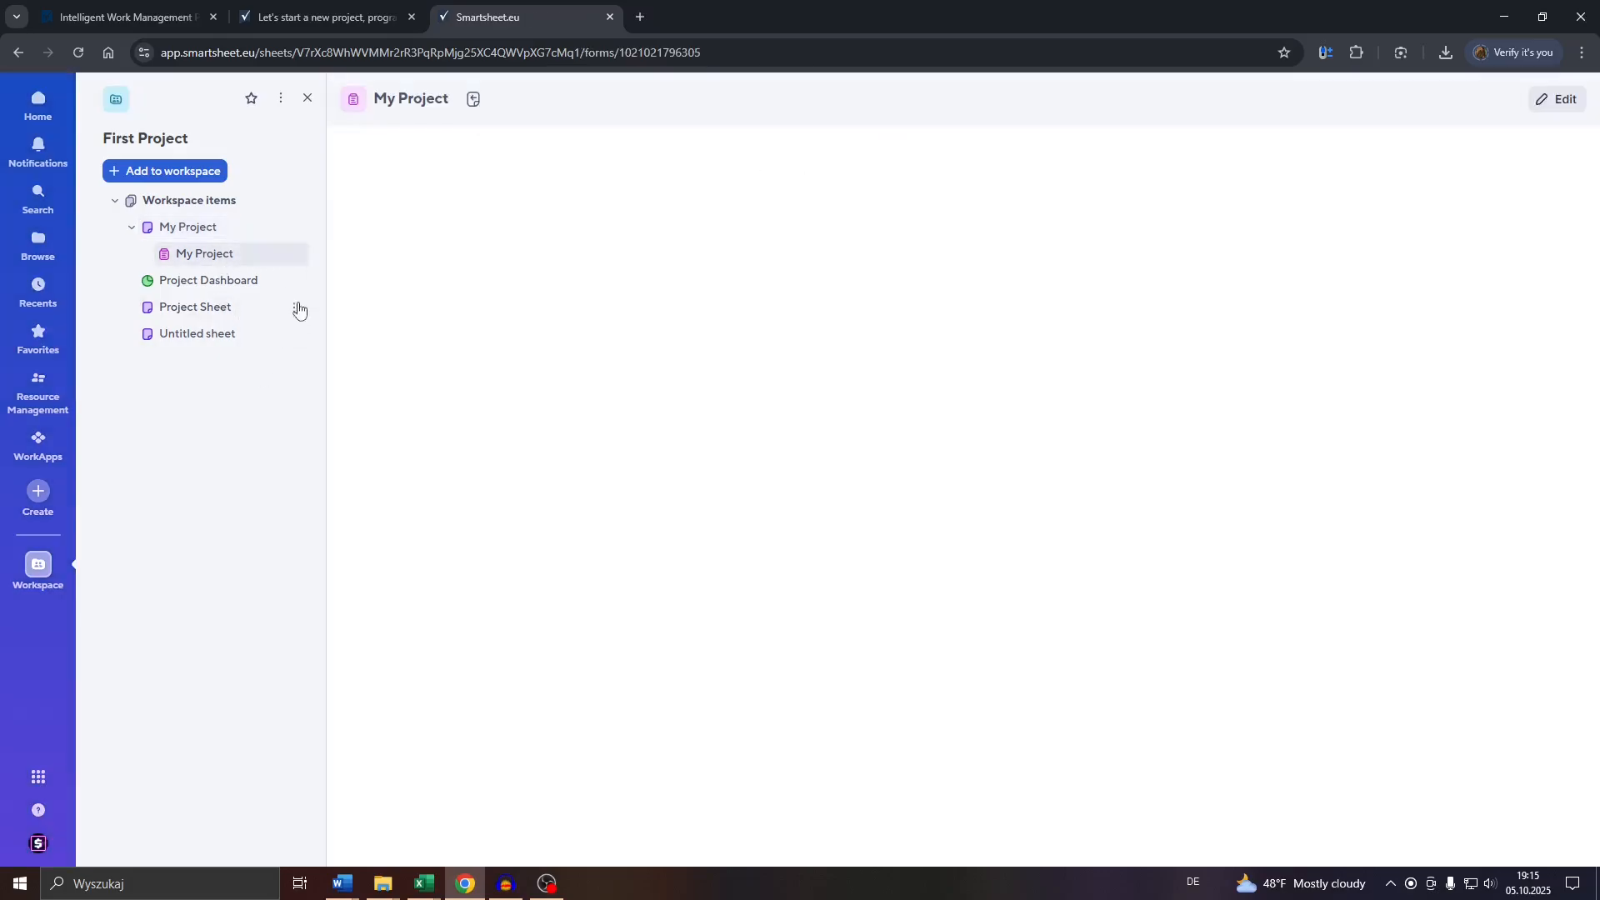
click(294, 254)
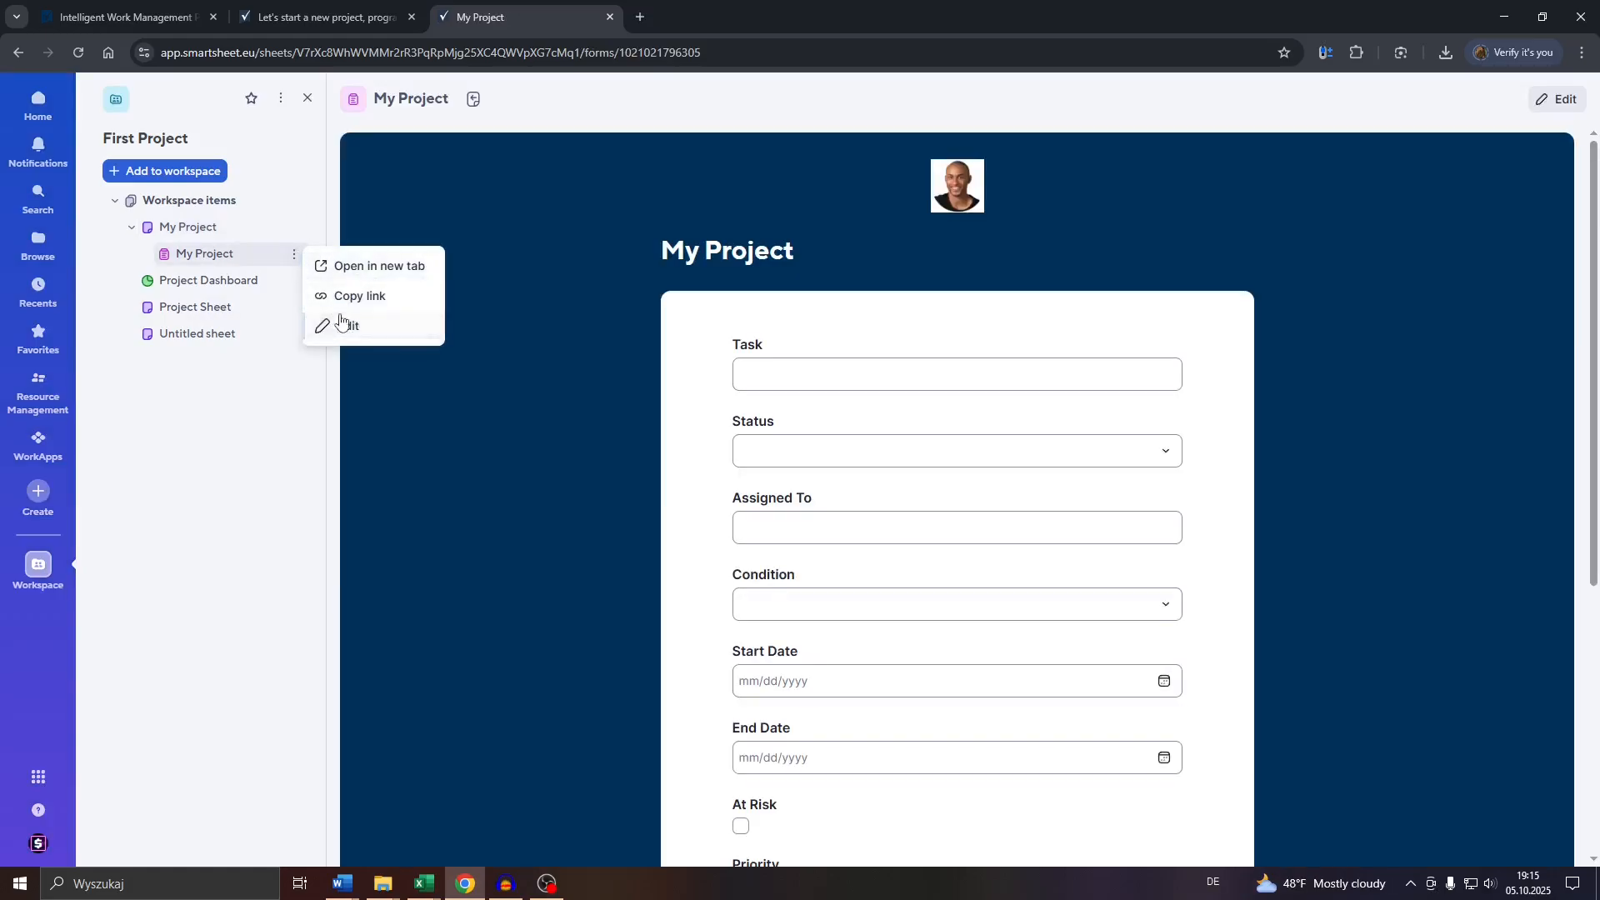
- Open the My Project sheet and create a new form from it
click(204, 233)
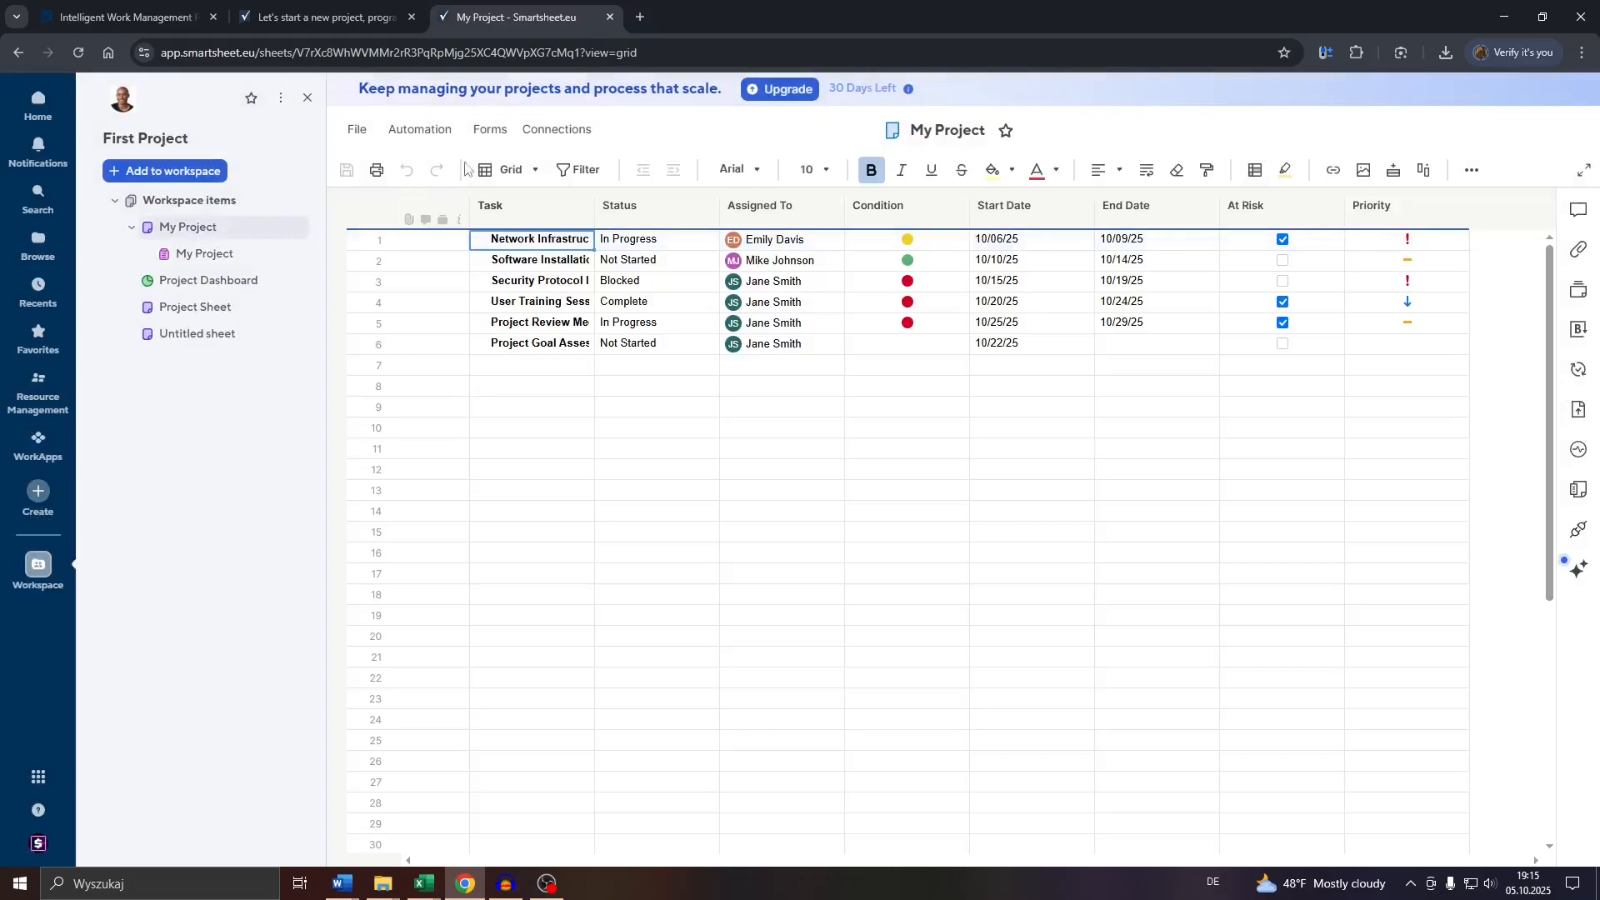
click(490, 130)
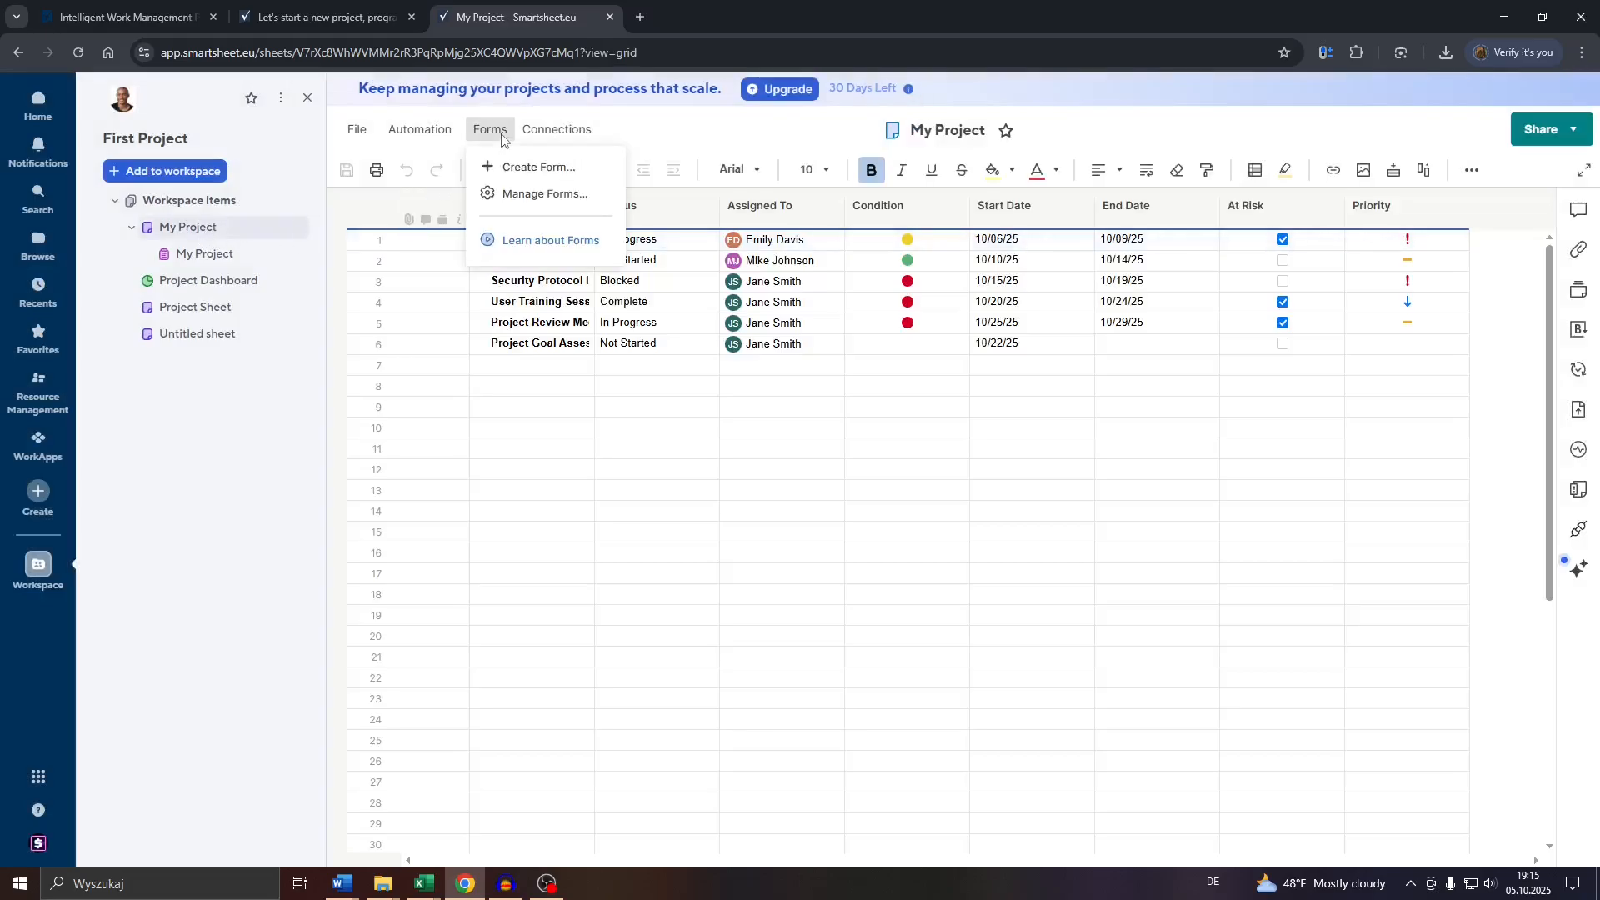
click(533, 168)
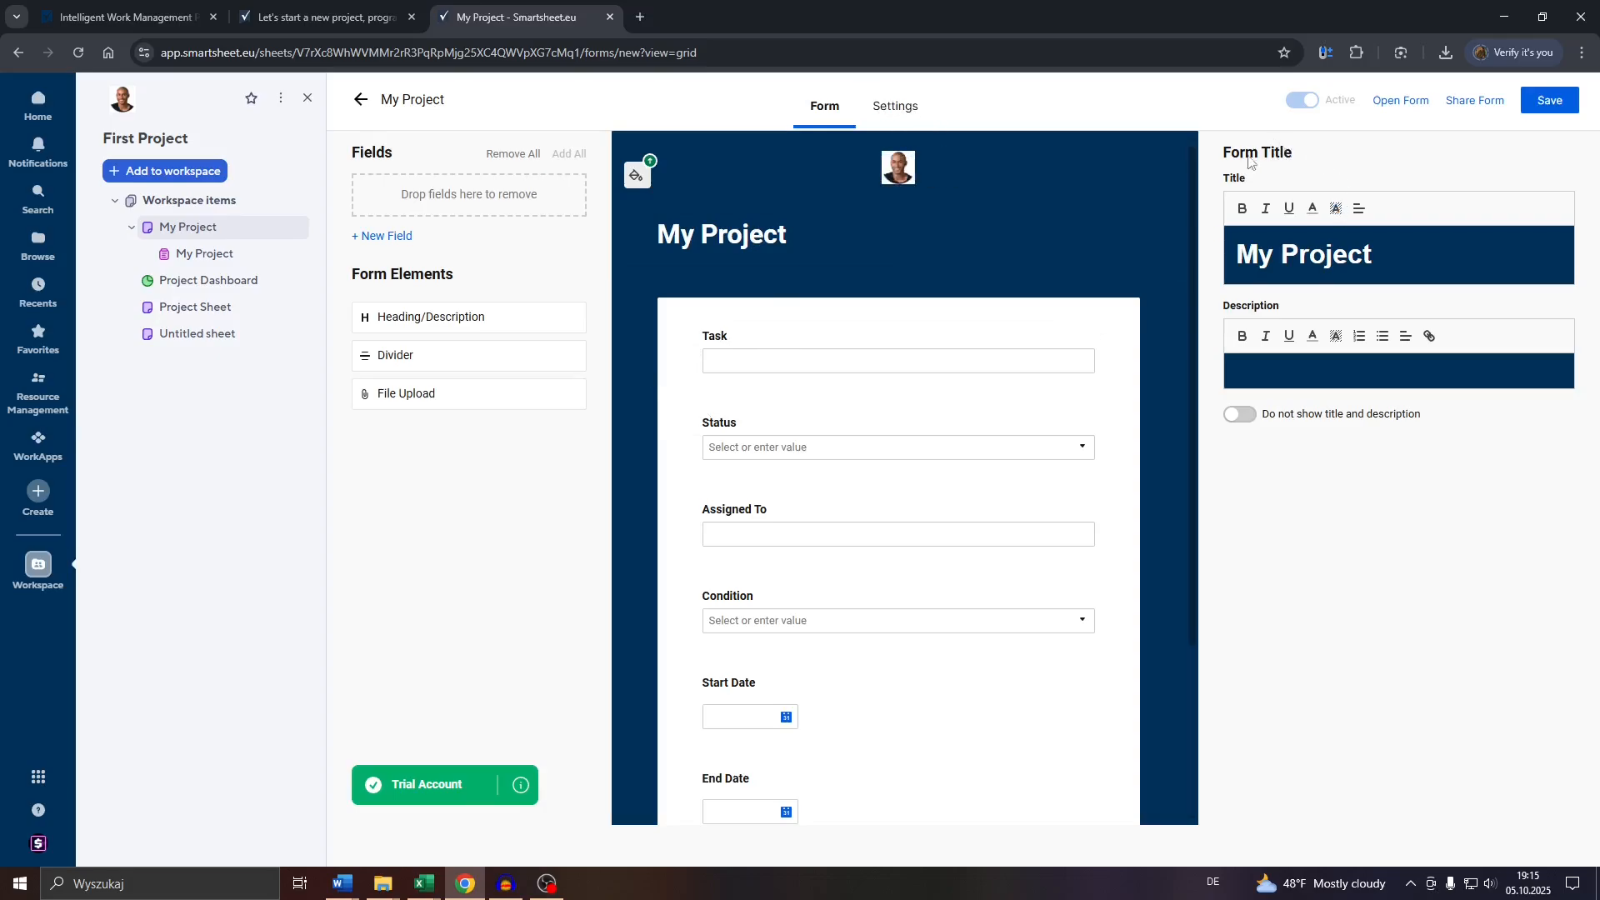
- Change the new form's title to "My Form"
click(1388, 266)
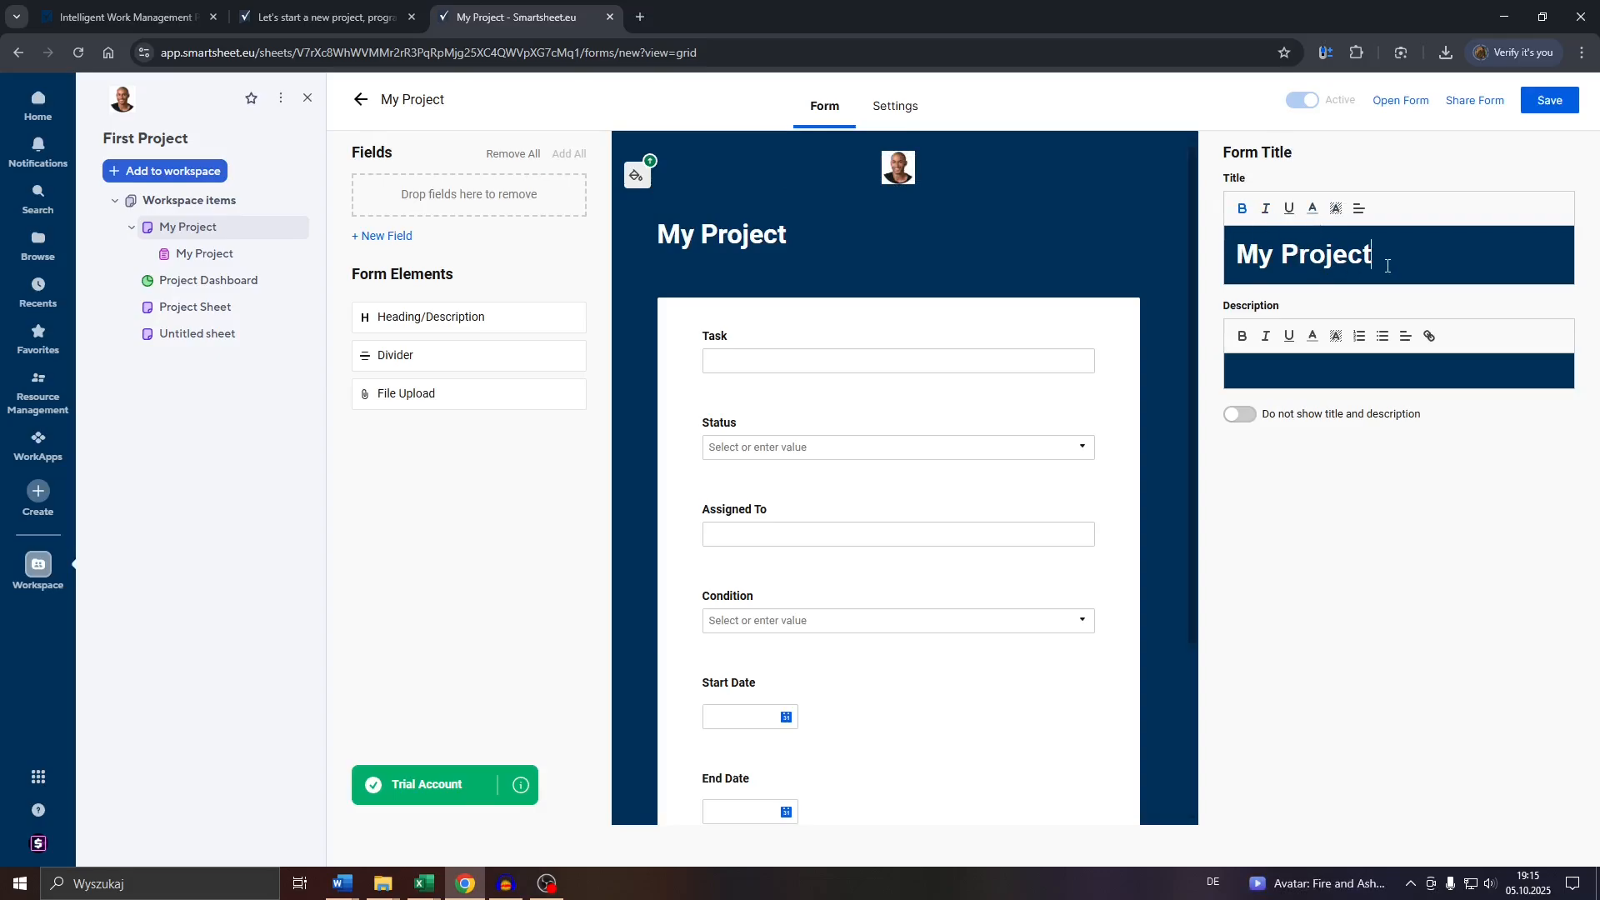
drag(1388, 265, 1216, 266)
click(1312, 254)
drag(1377, 256, 1230, 243)
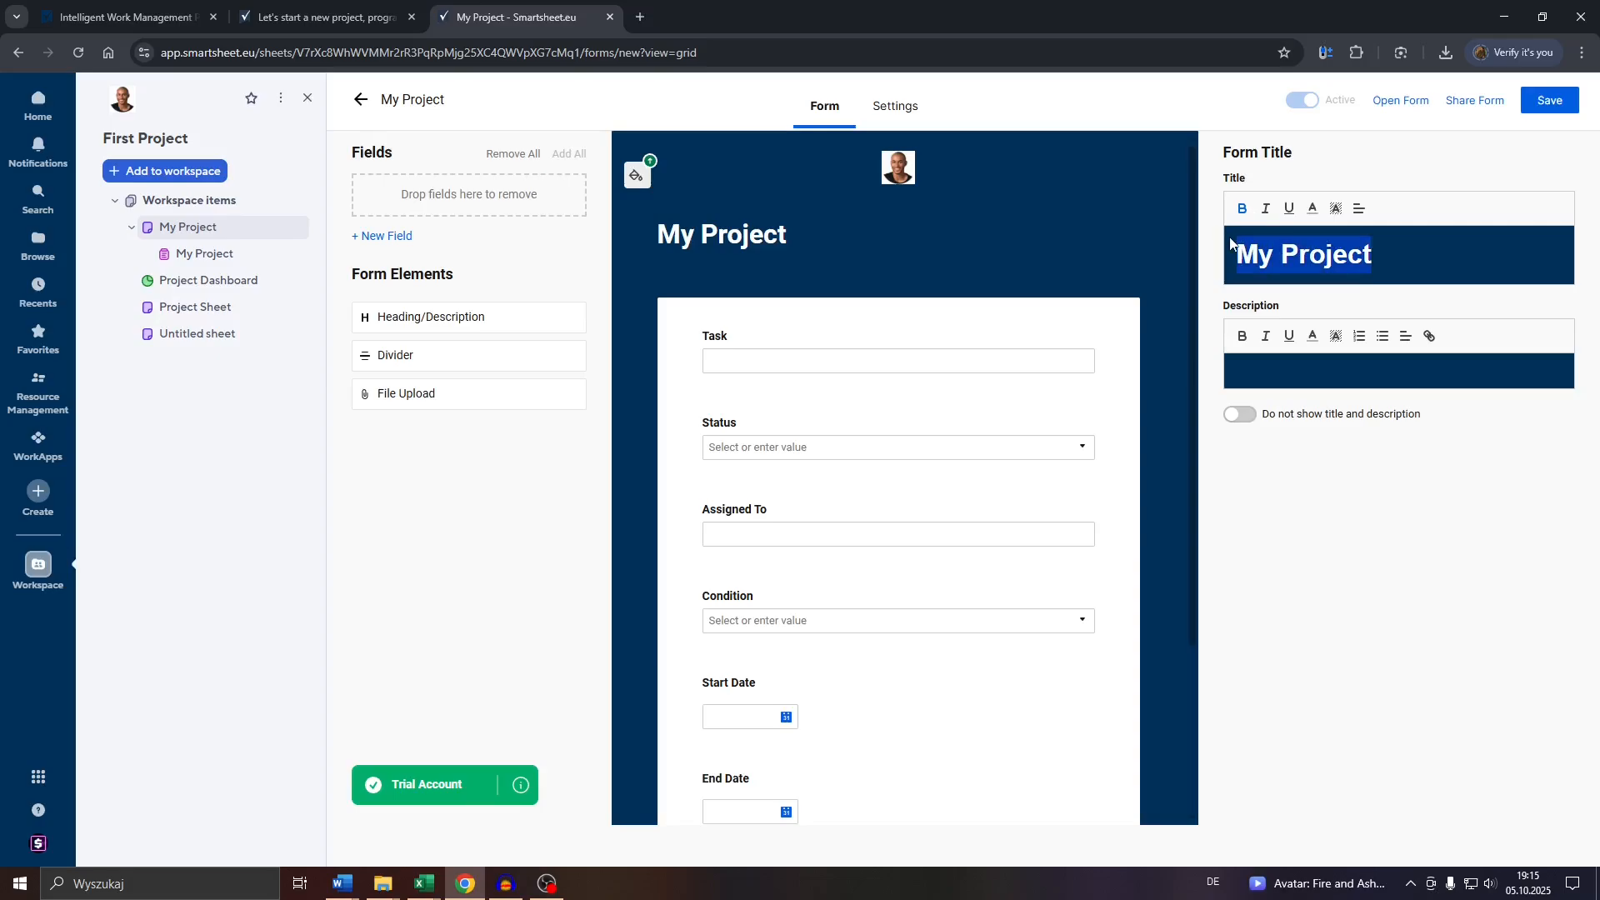
click(1363, 248)
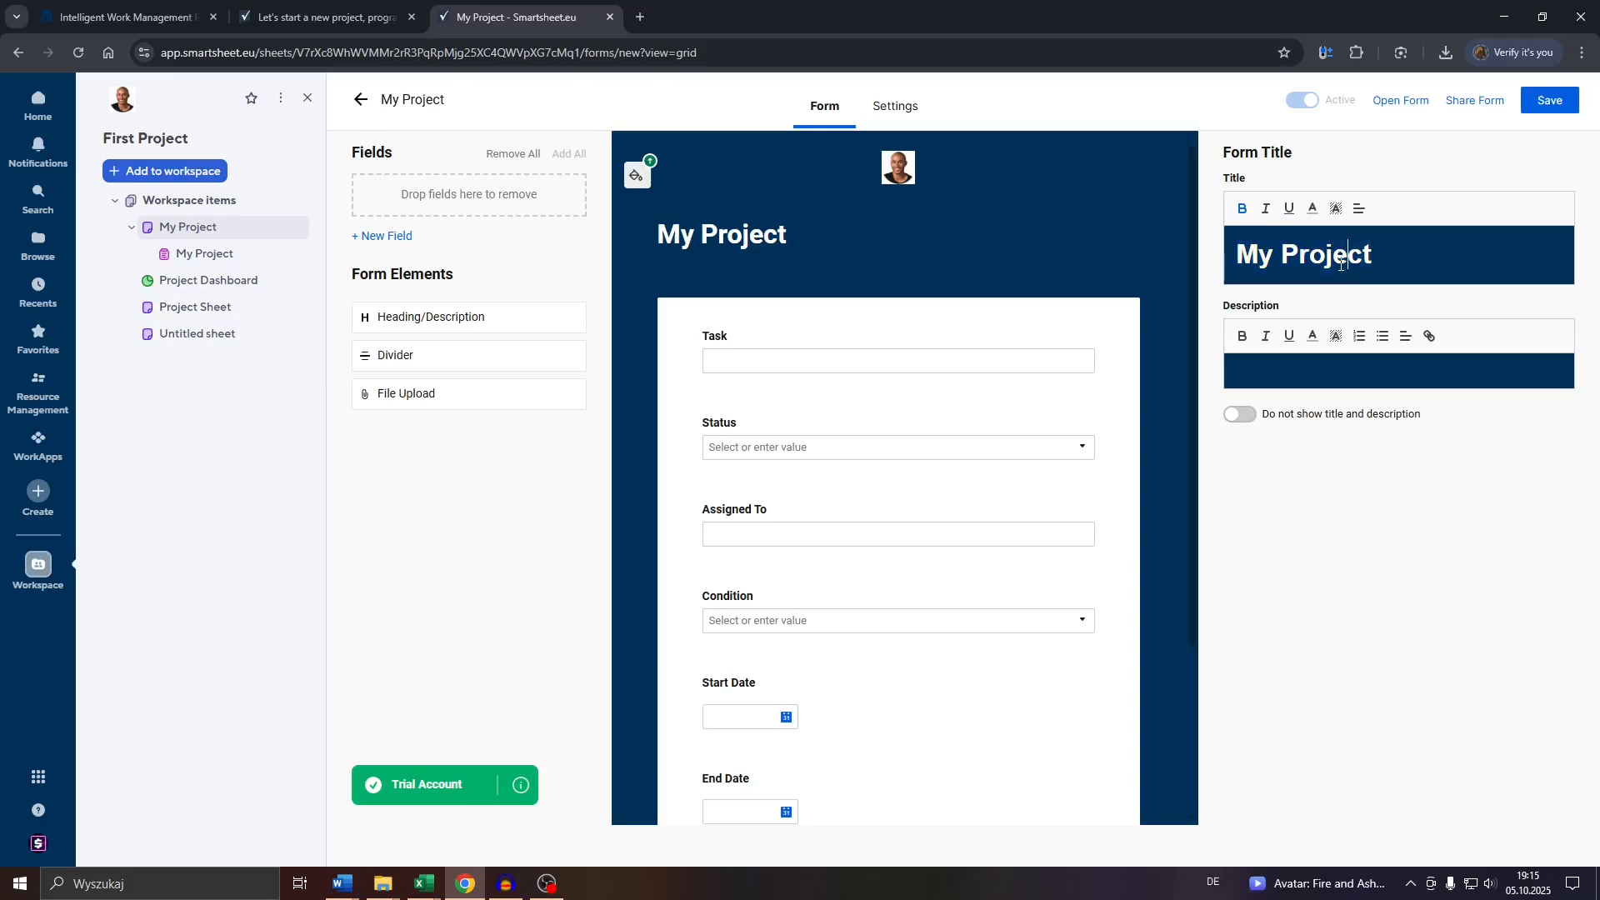
drag(1373, 256, 1284, 268)
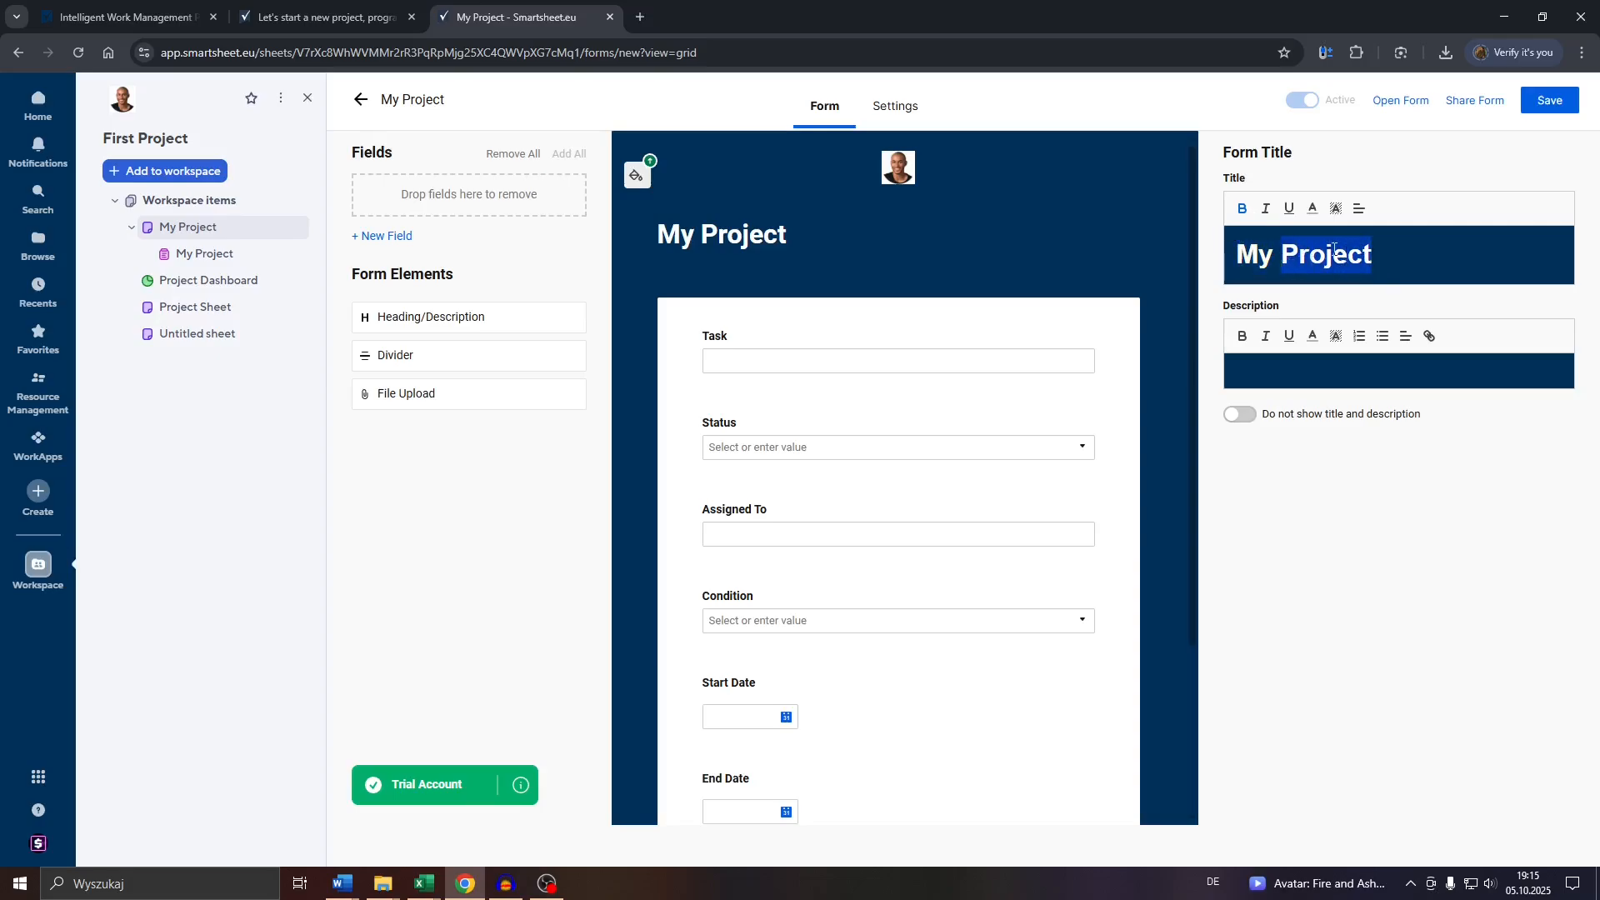
text(Form)
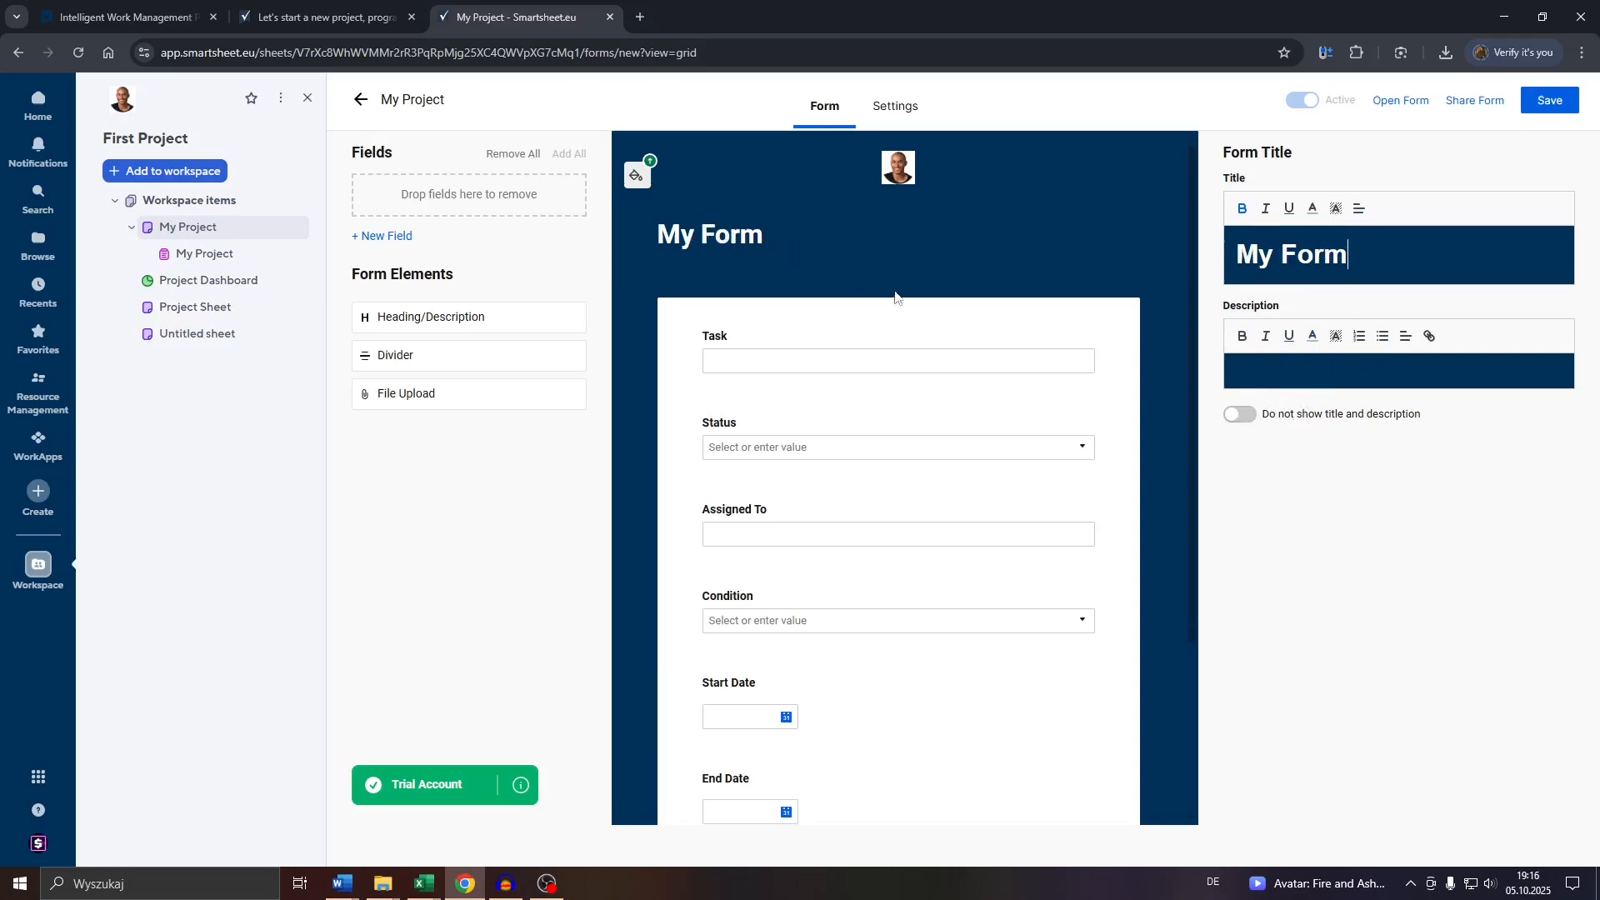
- Keep the form's title and description shown and enter "my form description abc 123" as the description
click(1237, 419)
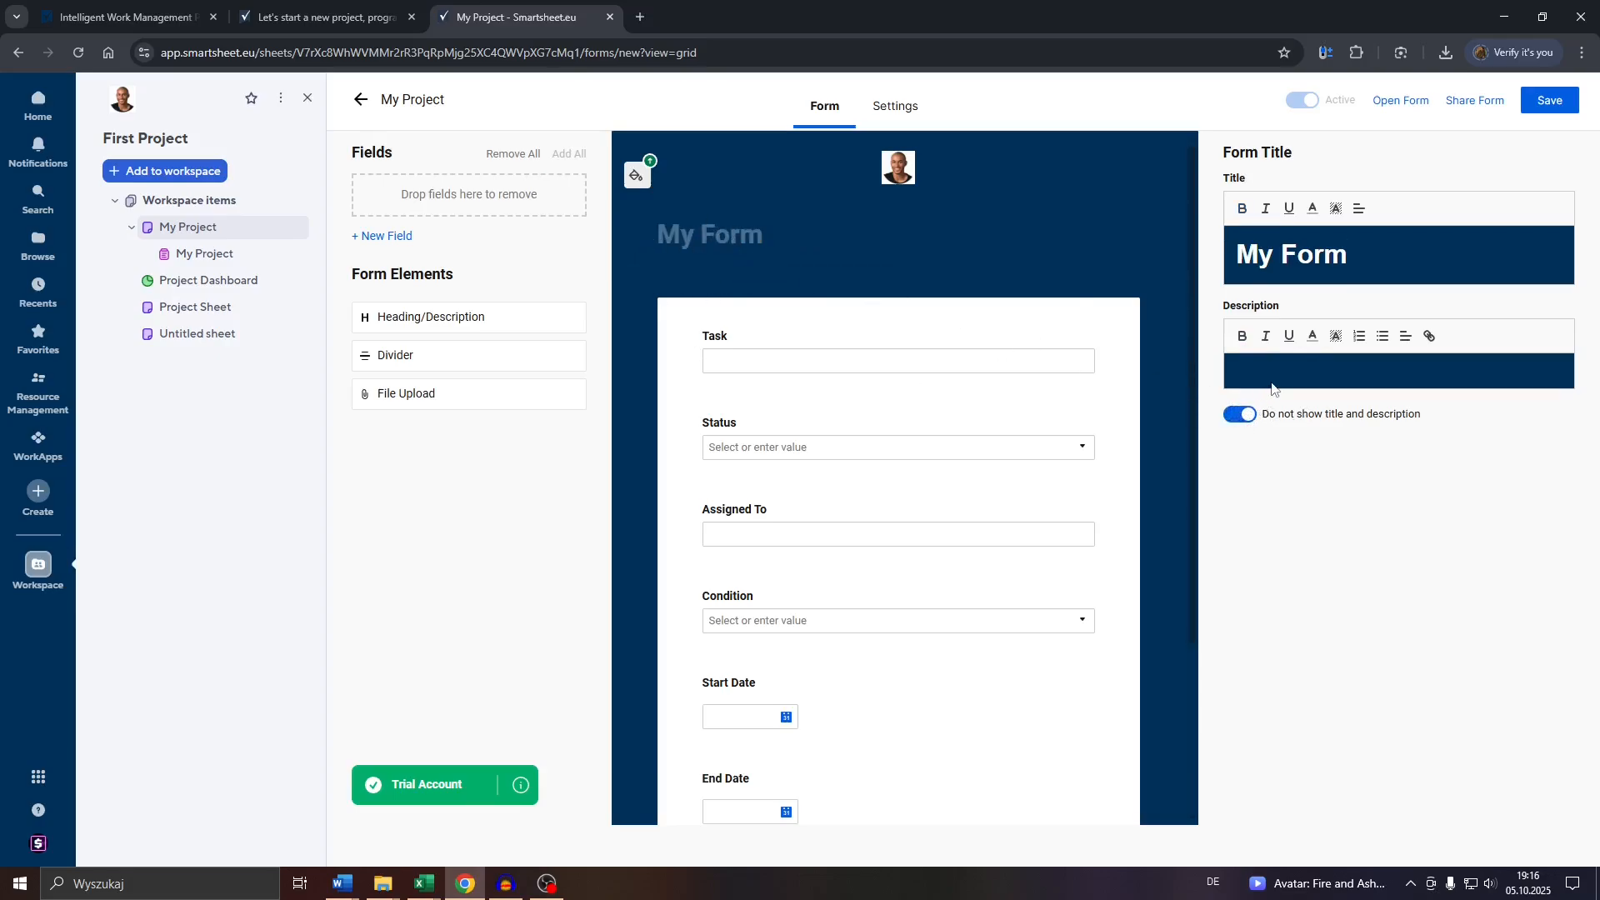
click(1240, 415)
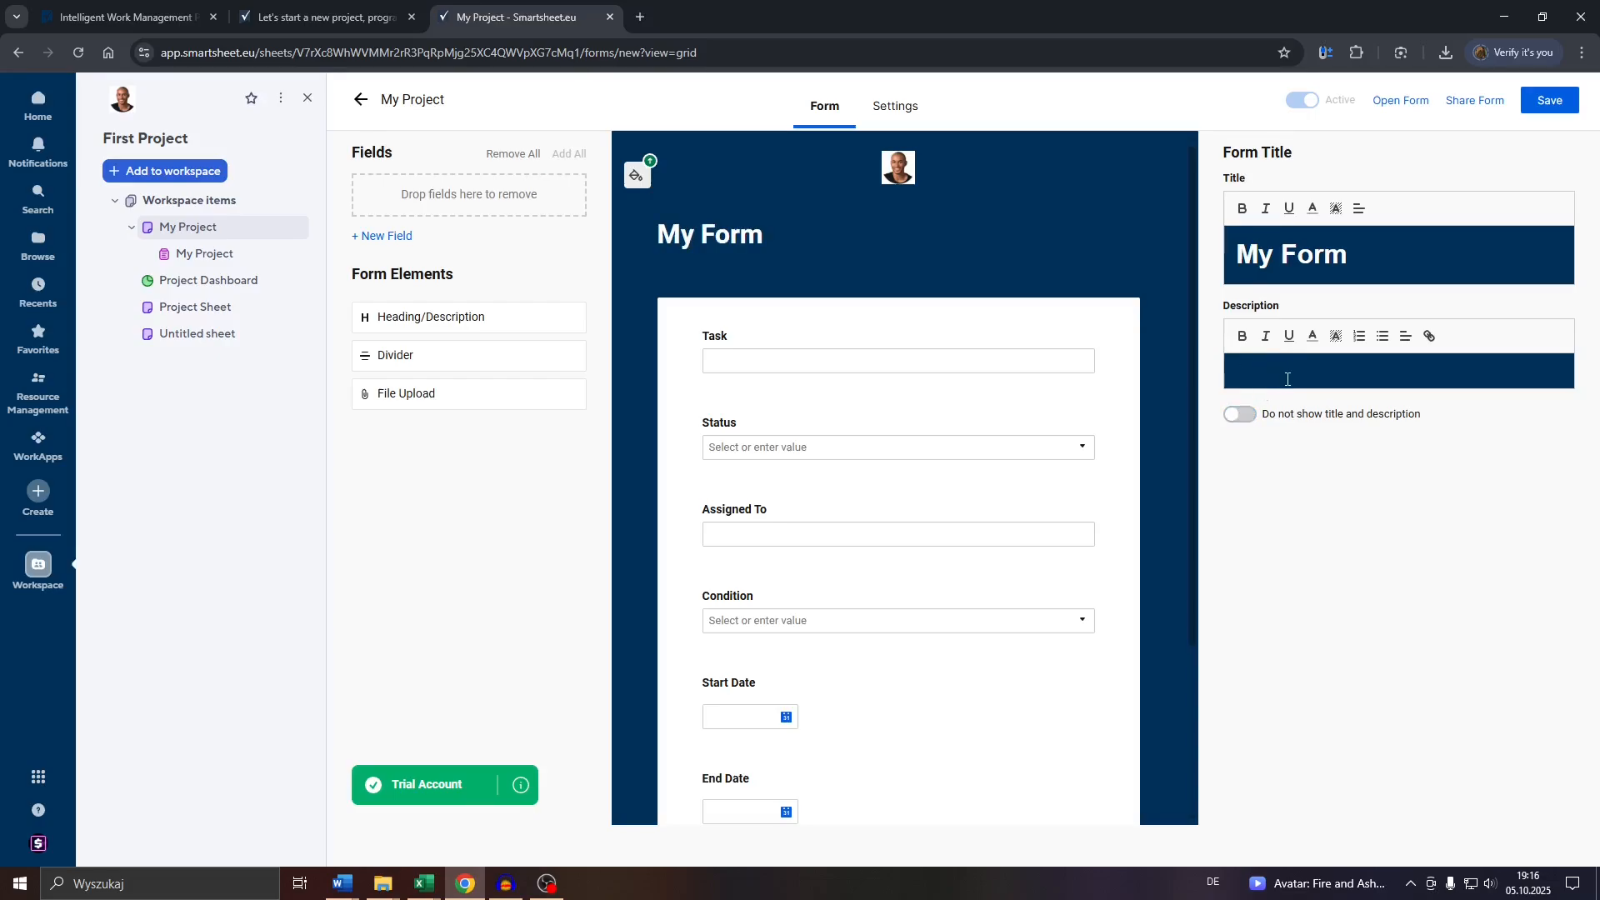
text(my form )
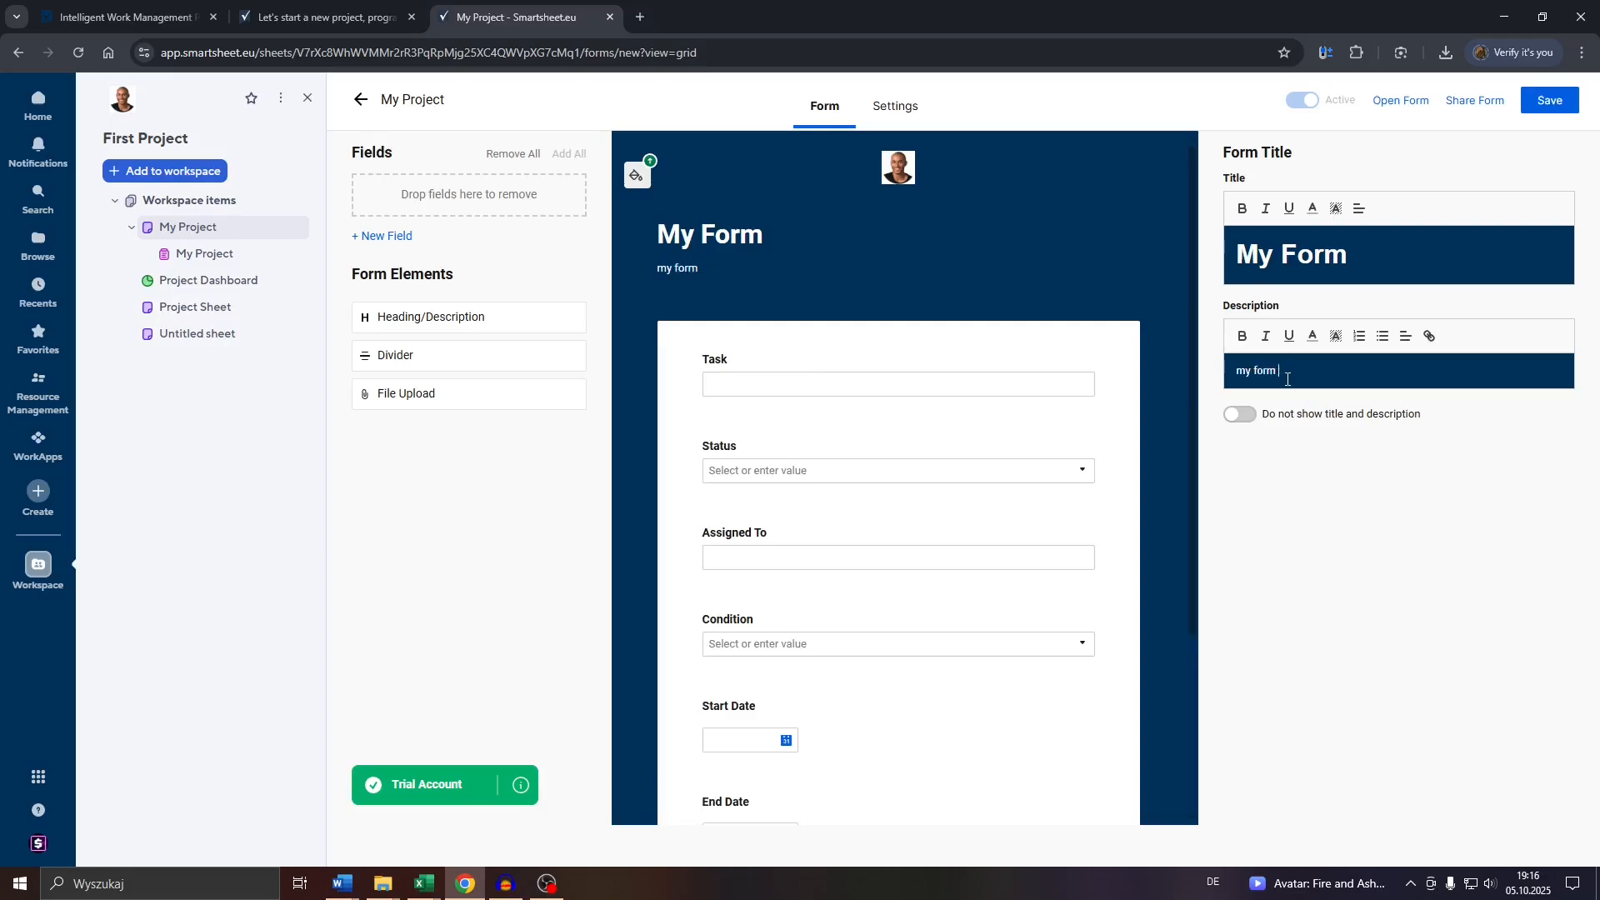
text(description abx)
text(c 123)
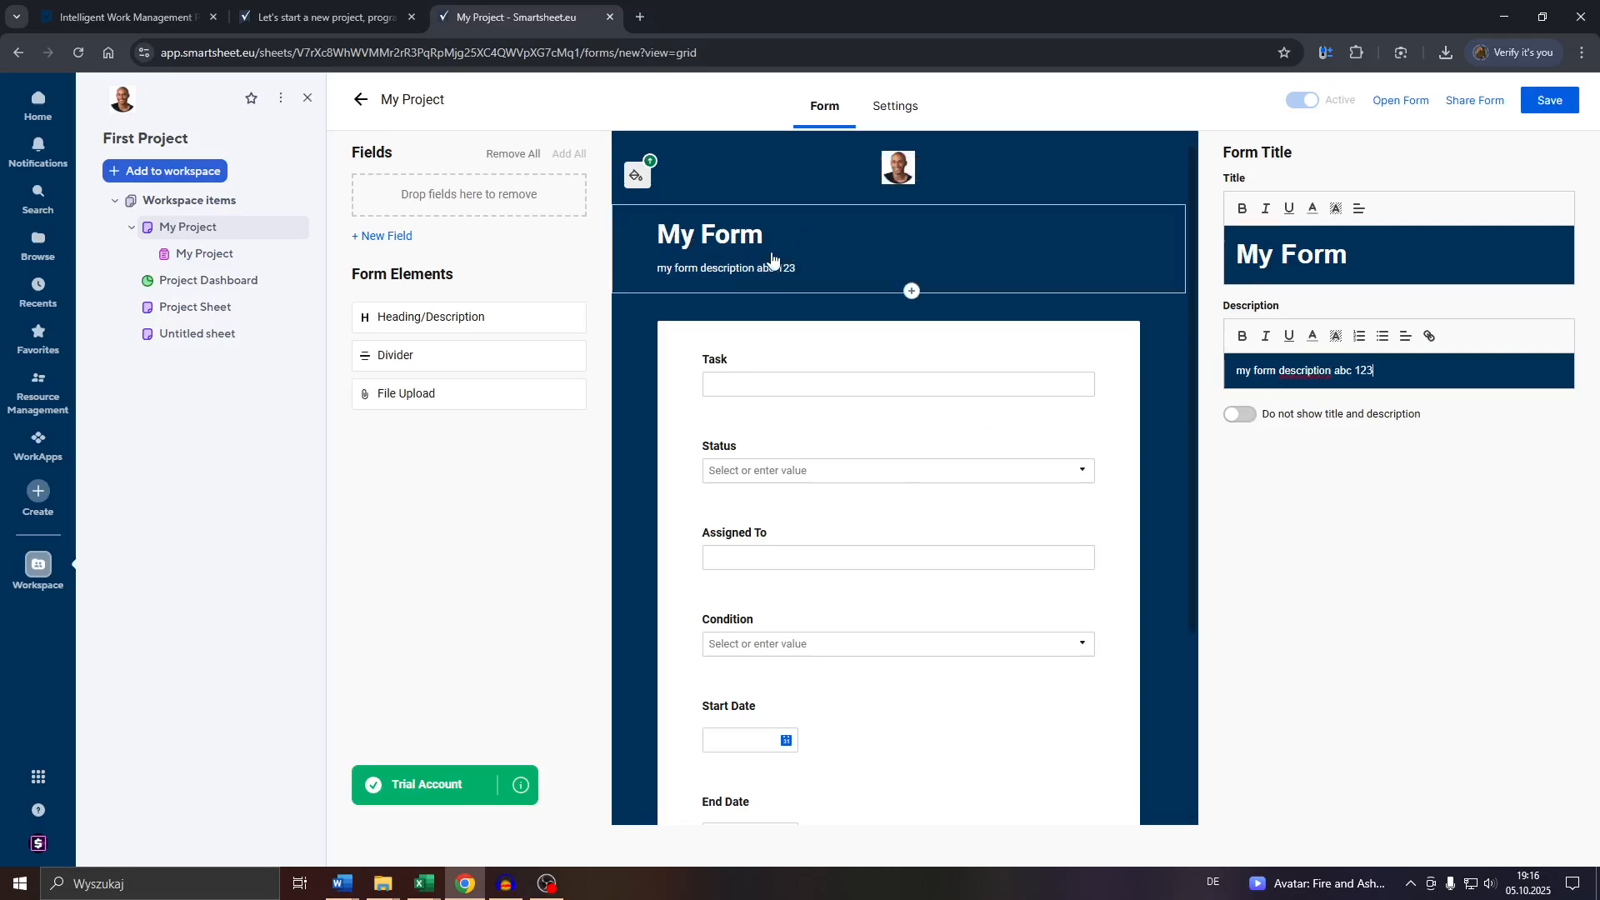
- Try to customize the form's background and change its logo
click(638, 178)
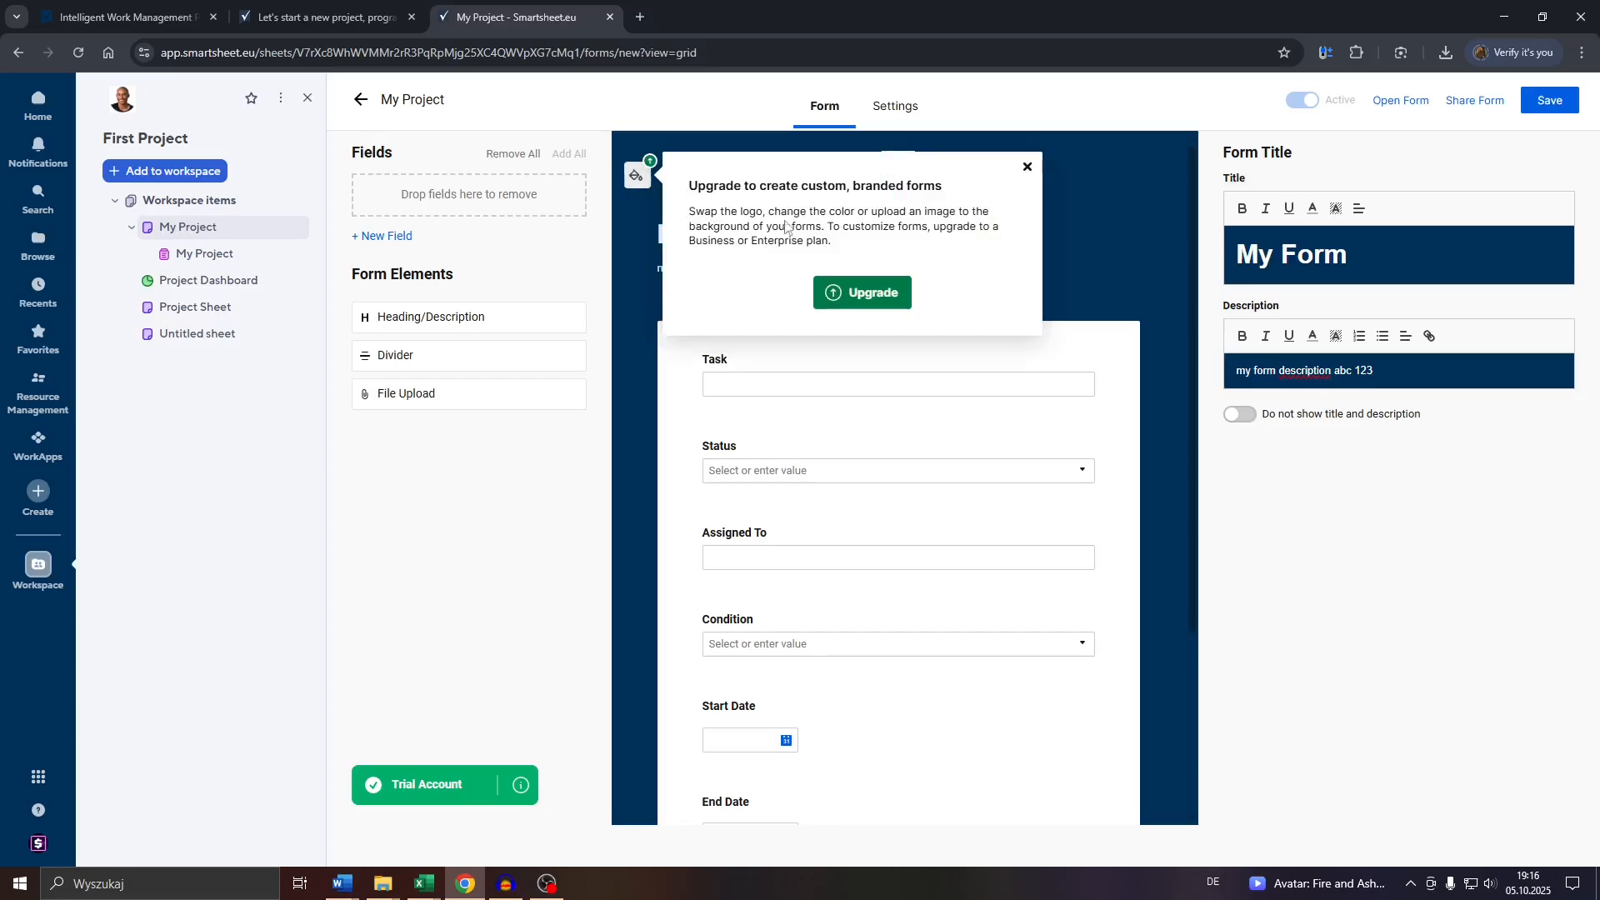
click(1032, 172)
mouse_move(898, 167)
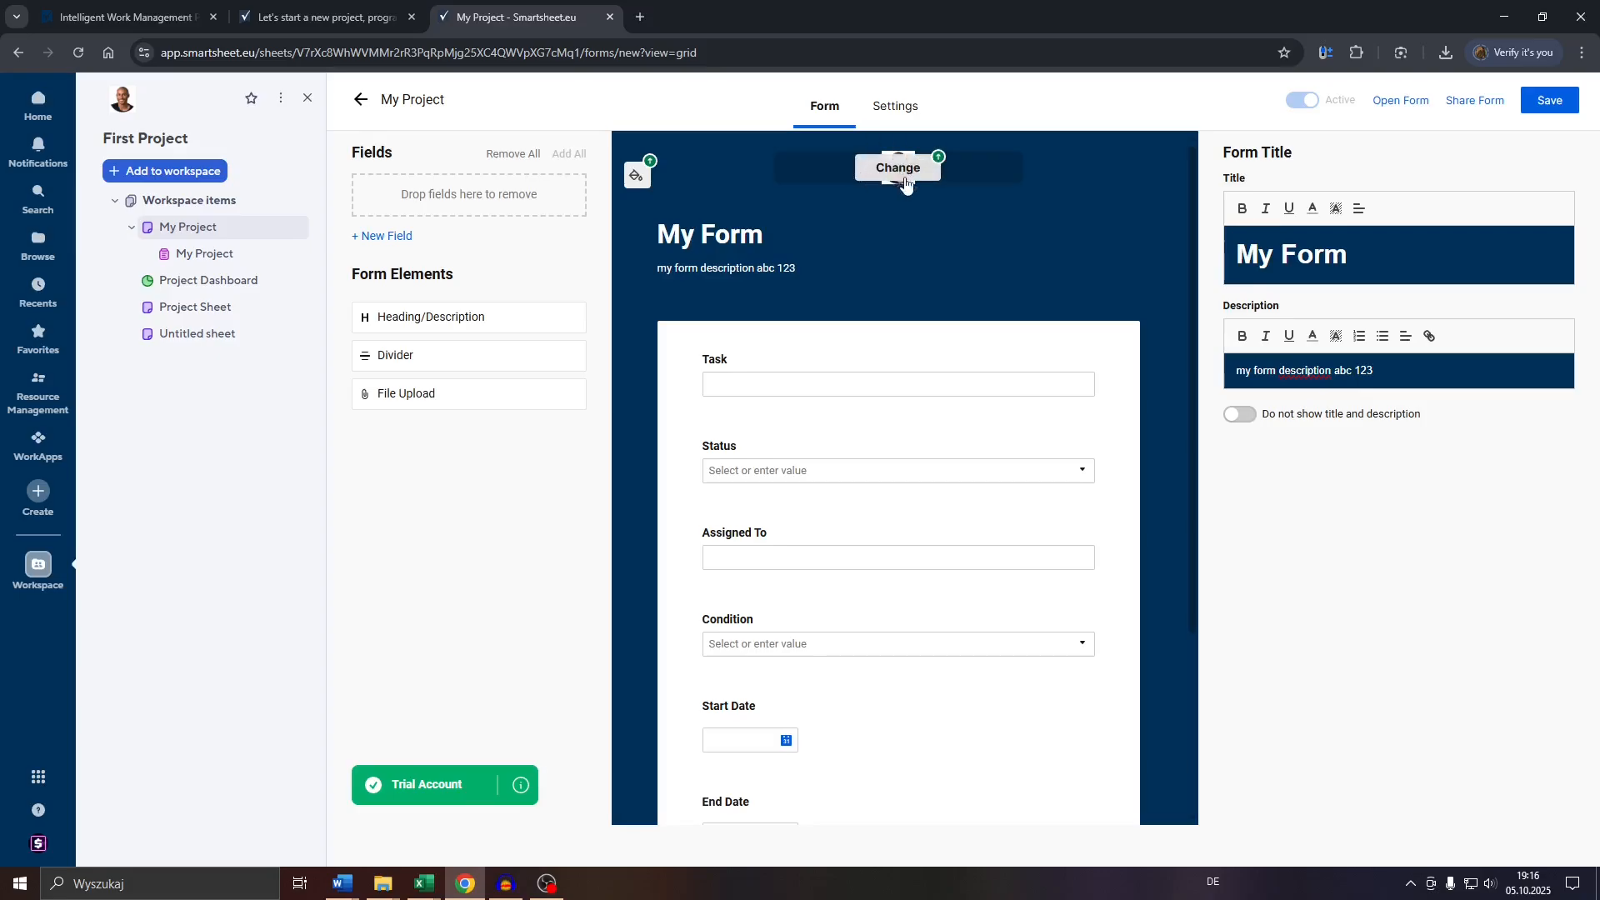
click(891, 173)
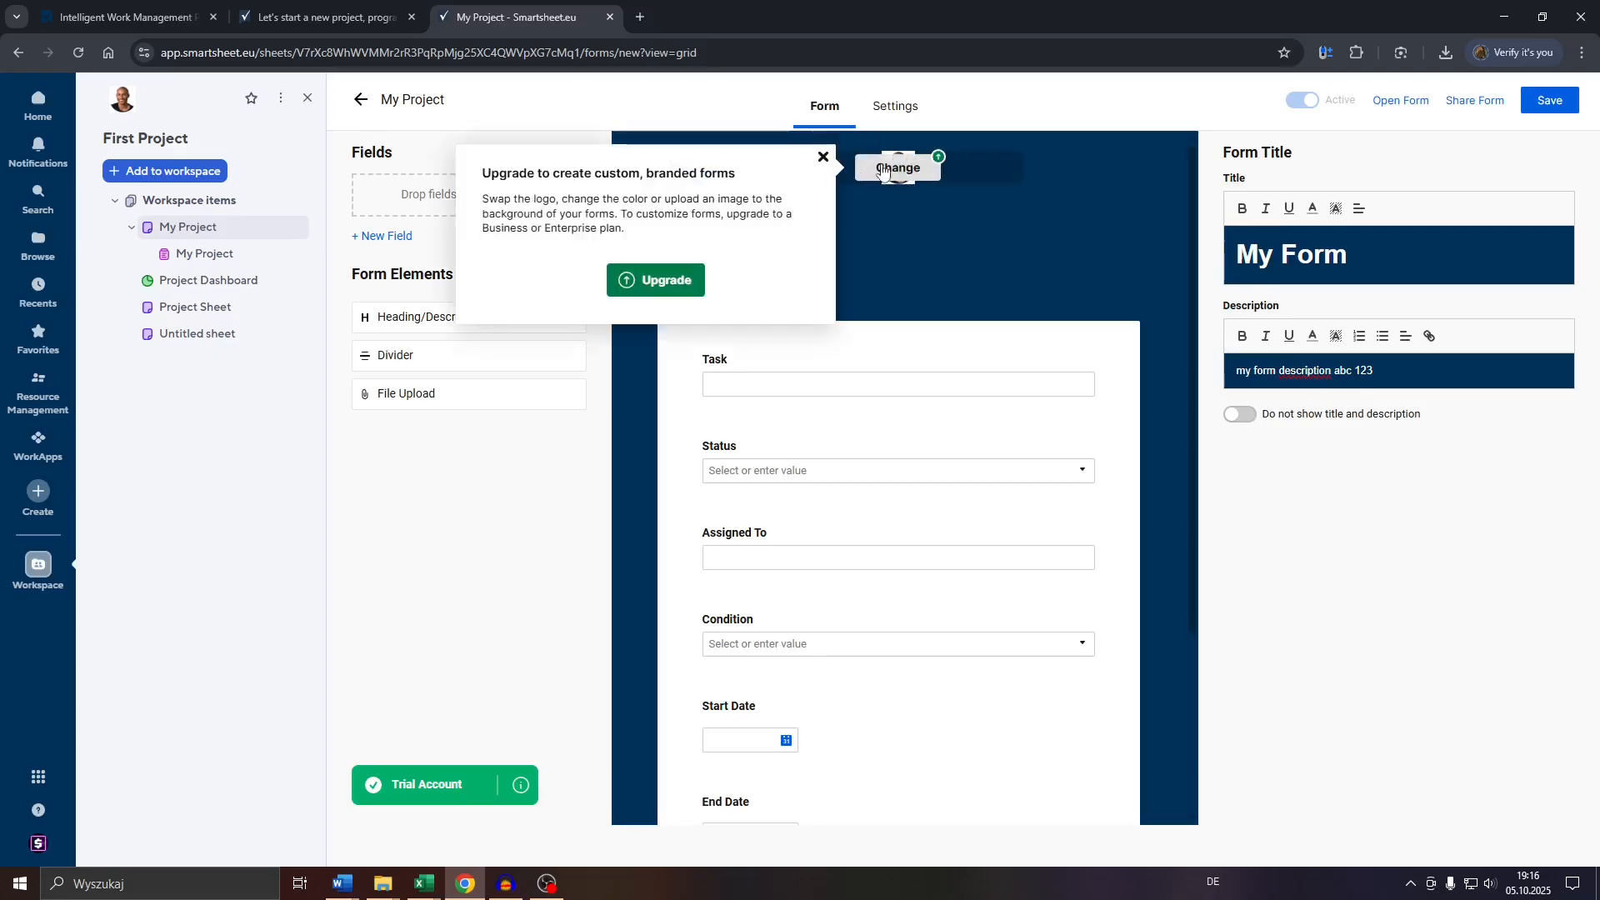
click(820, 160)
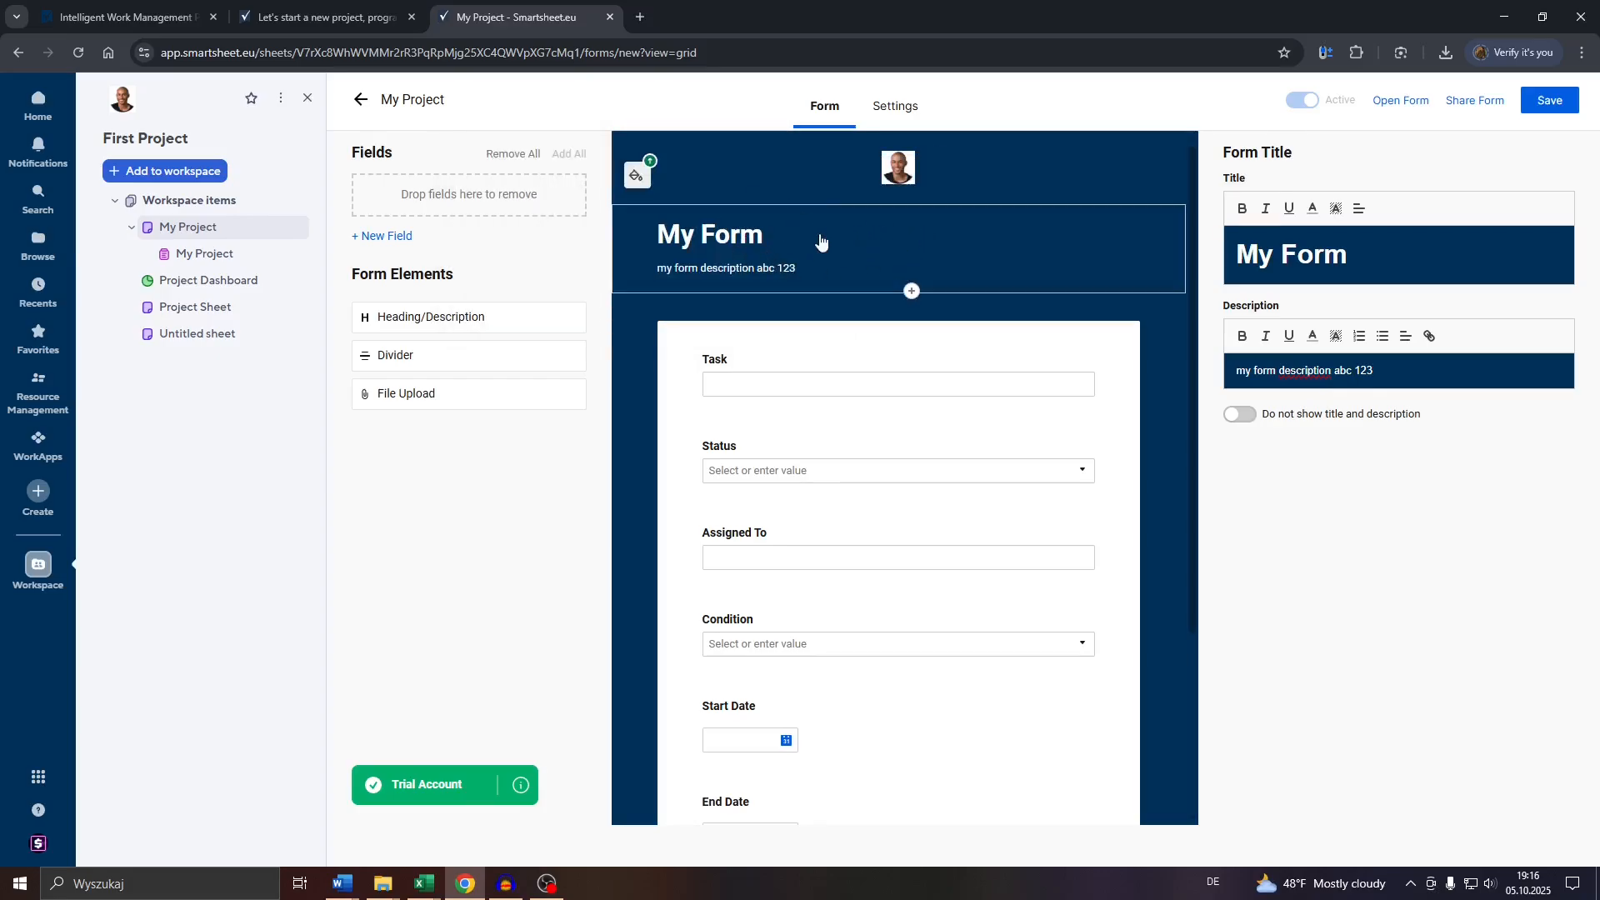
mouse_move(890, 174)
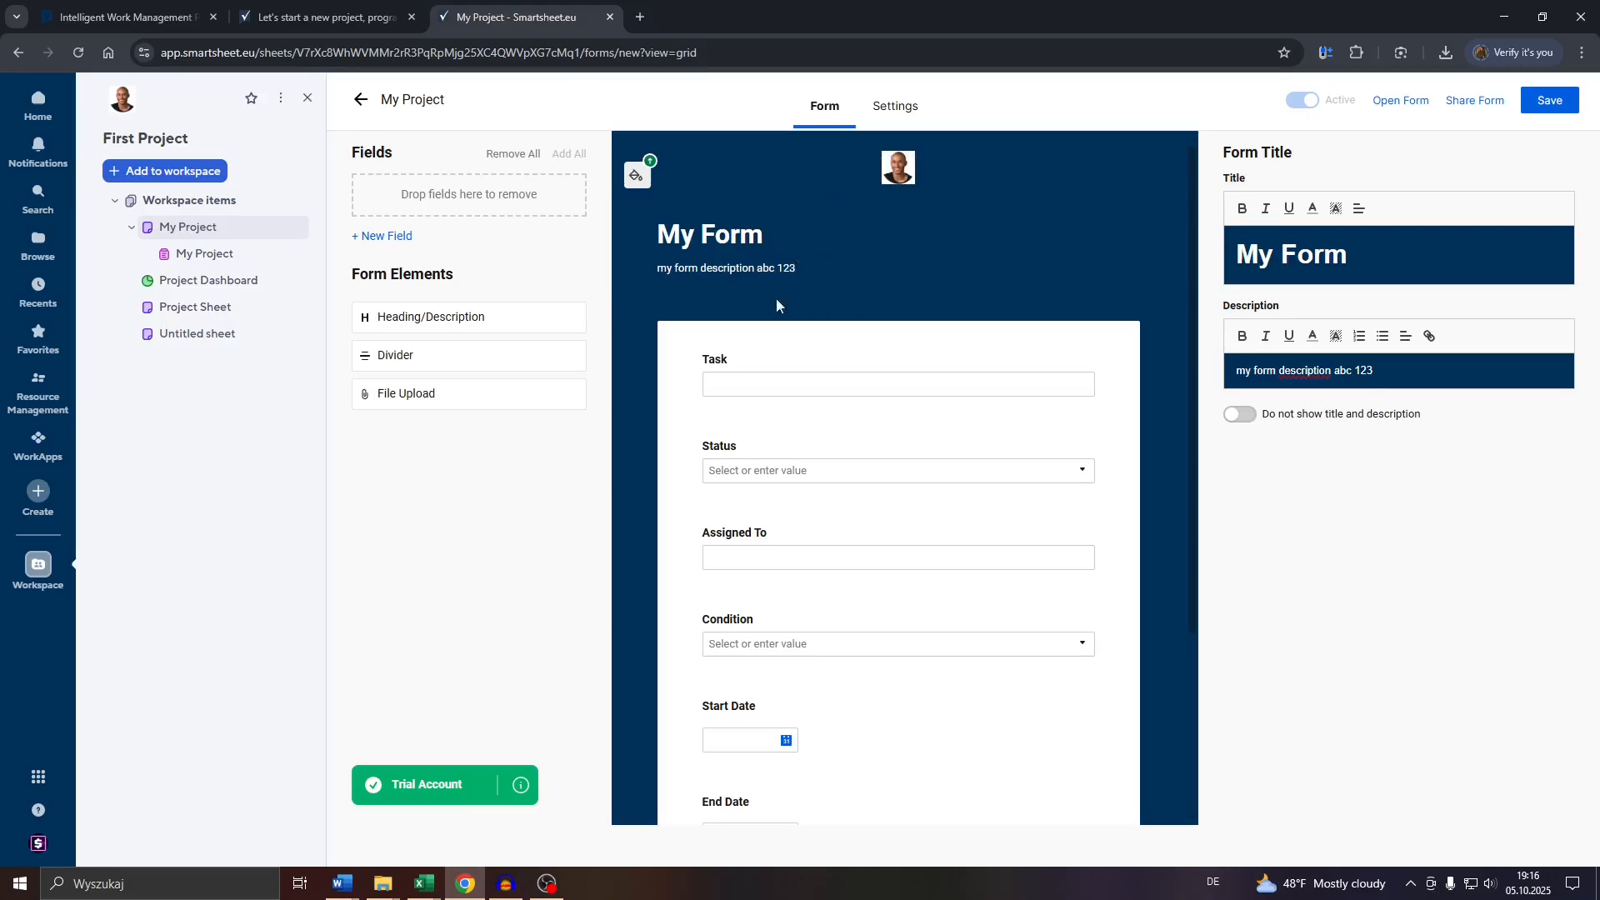
- View the field types available for a new field below the form title, without adding one
scroll(700, 327, down, 1)
scroll(894, 298, up, 1)
click(910, 293)
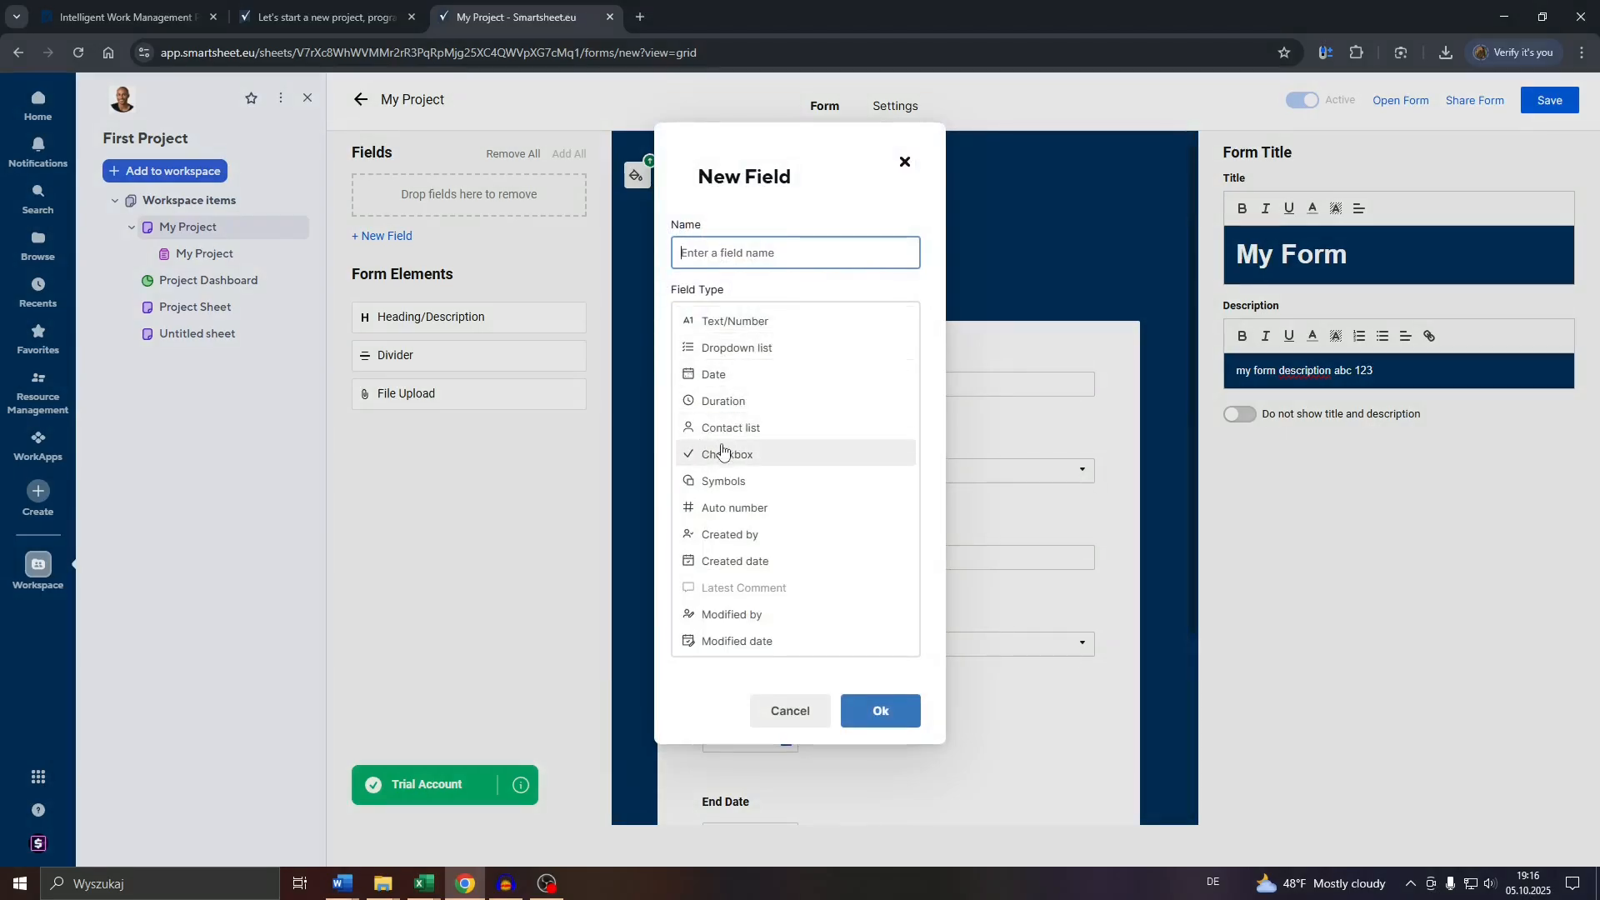
click(805, 711)
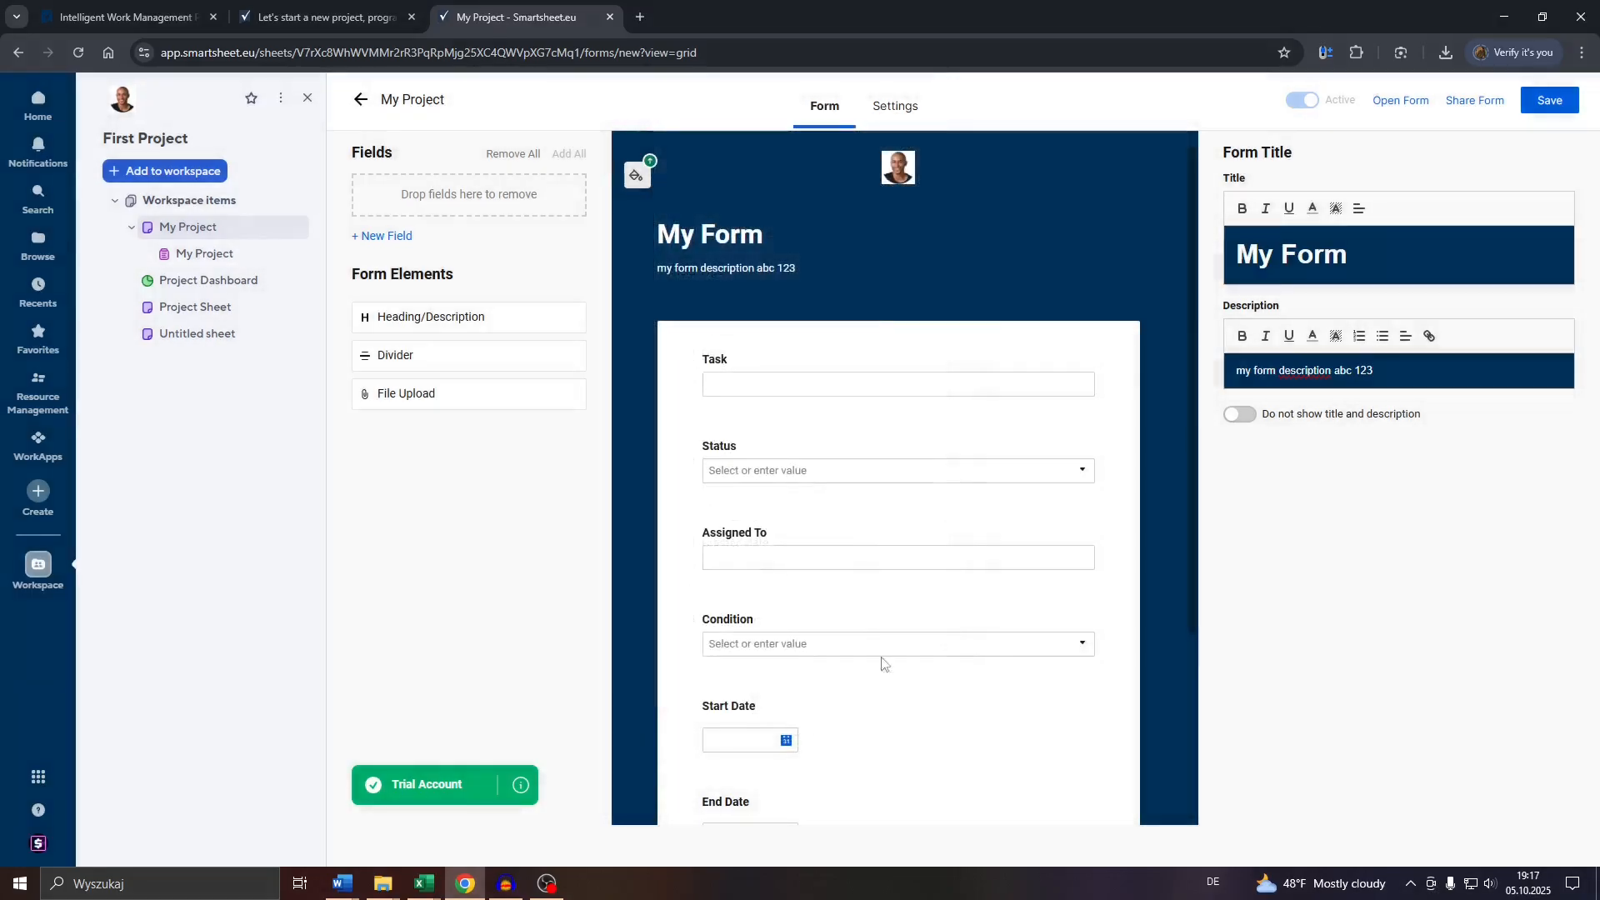
- Review the Task field's settings, including its name and field type, and open its label for editing
click(757, 360)
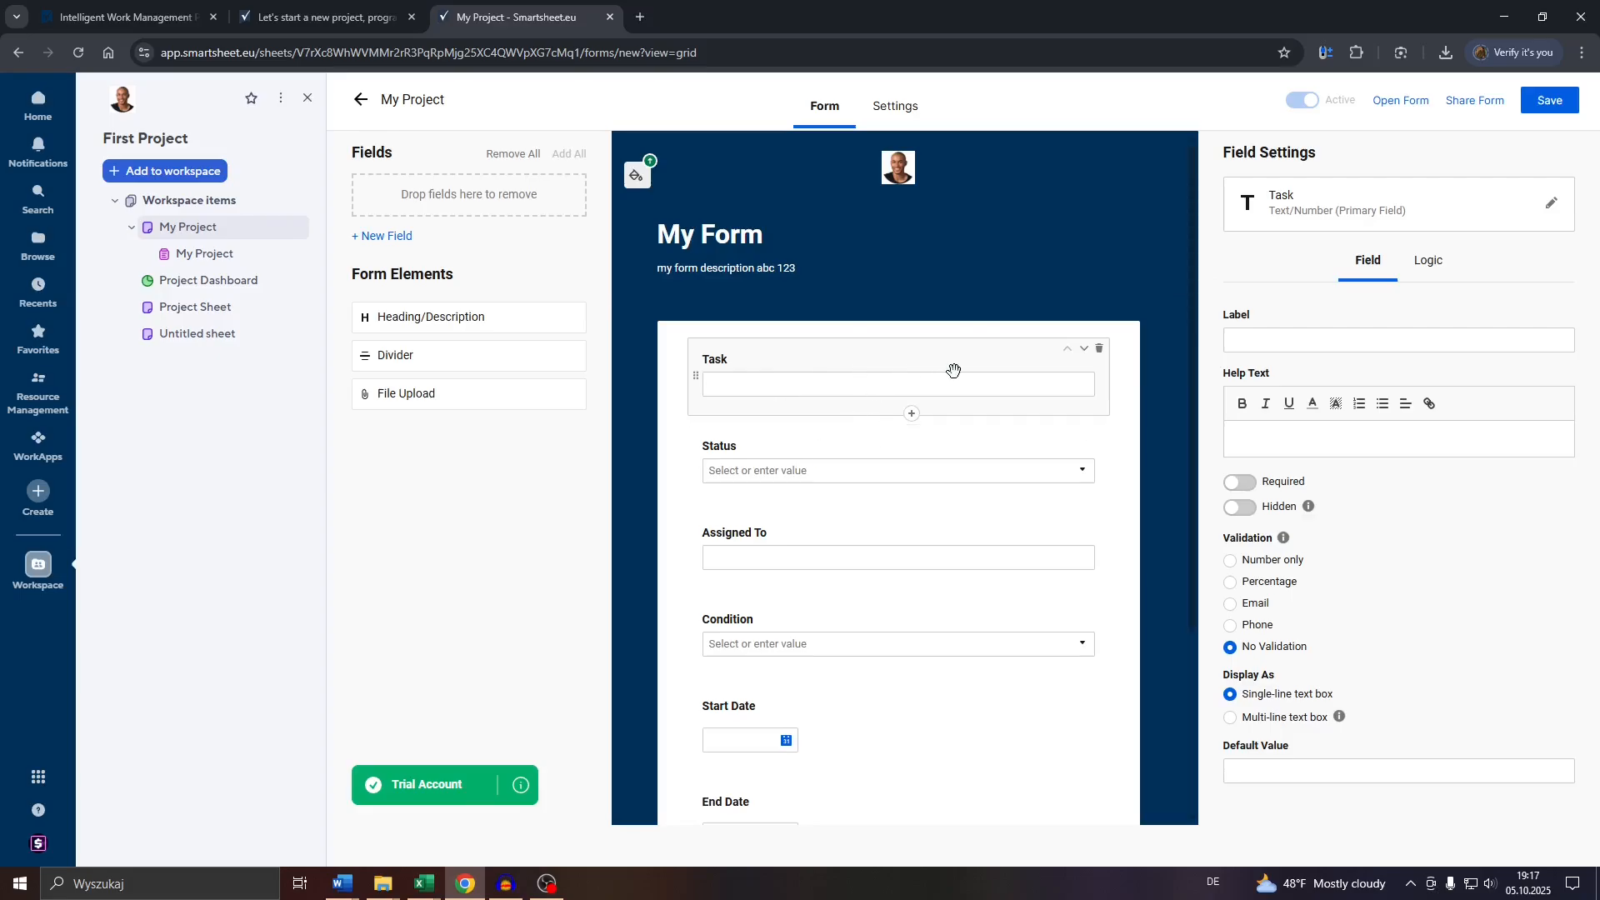
click(1310, 202)
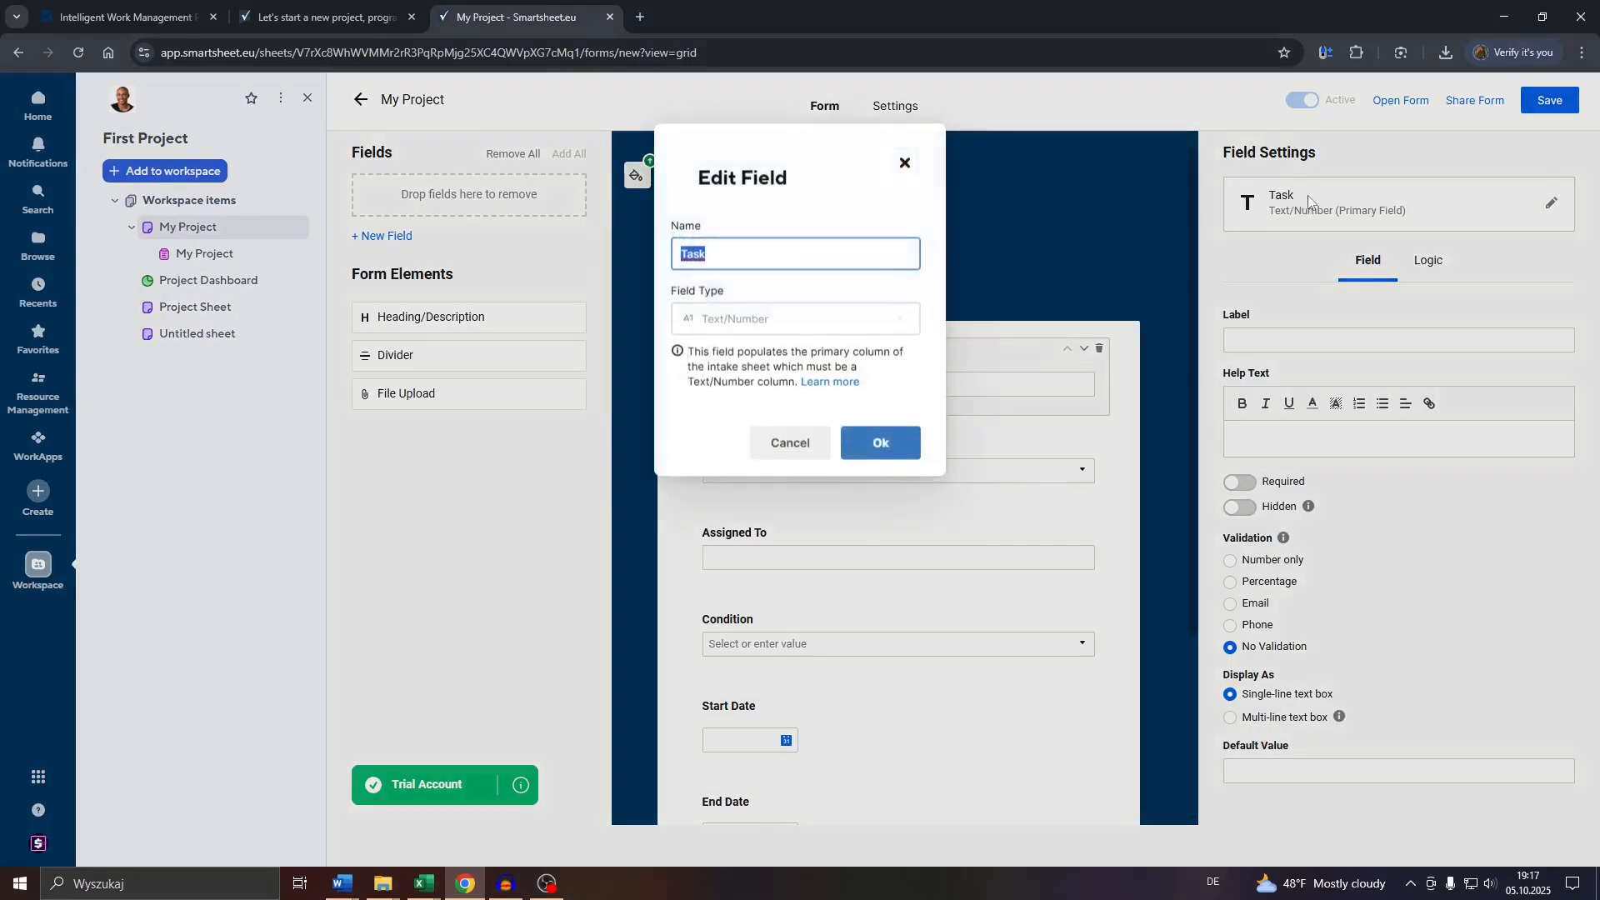
click(754, 249)
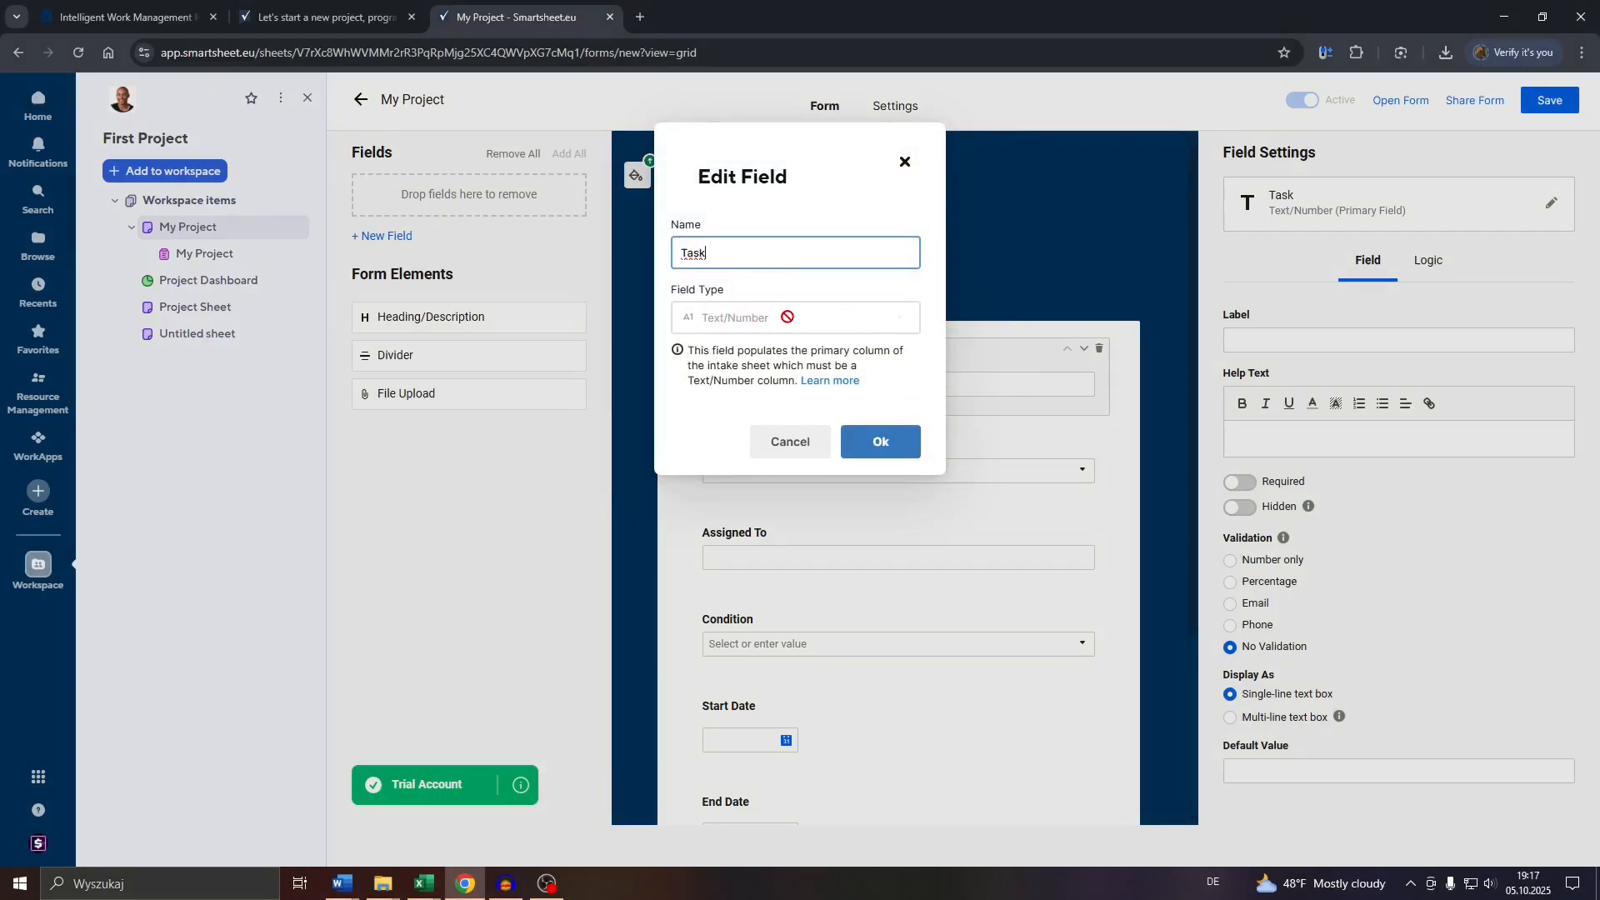
click(874, 442)
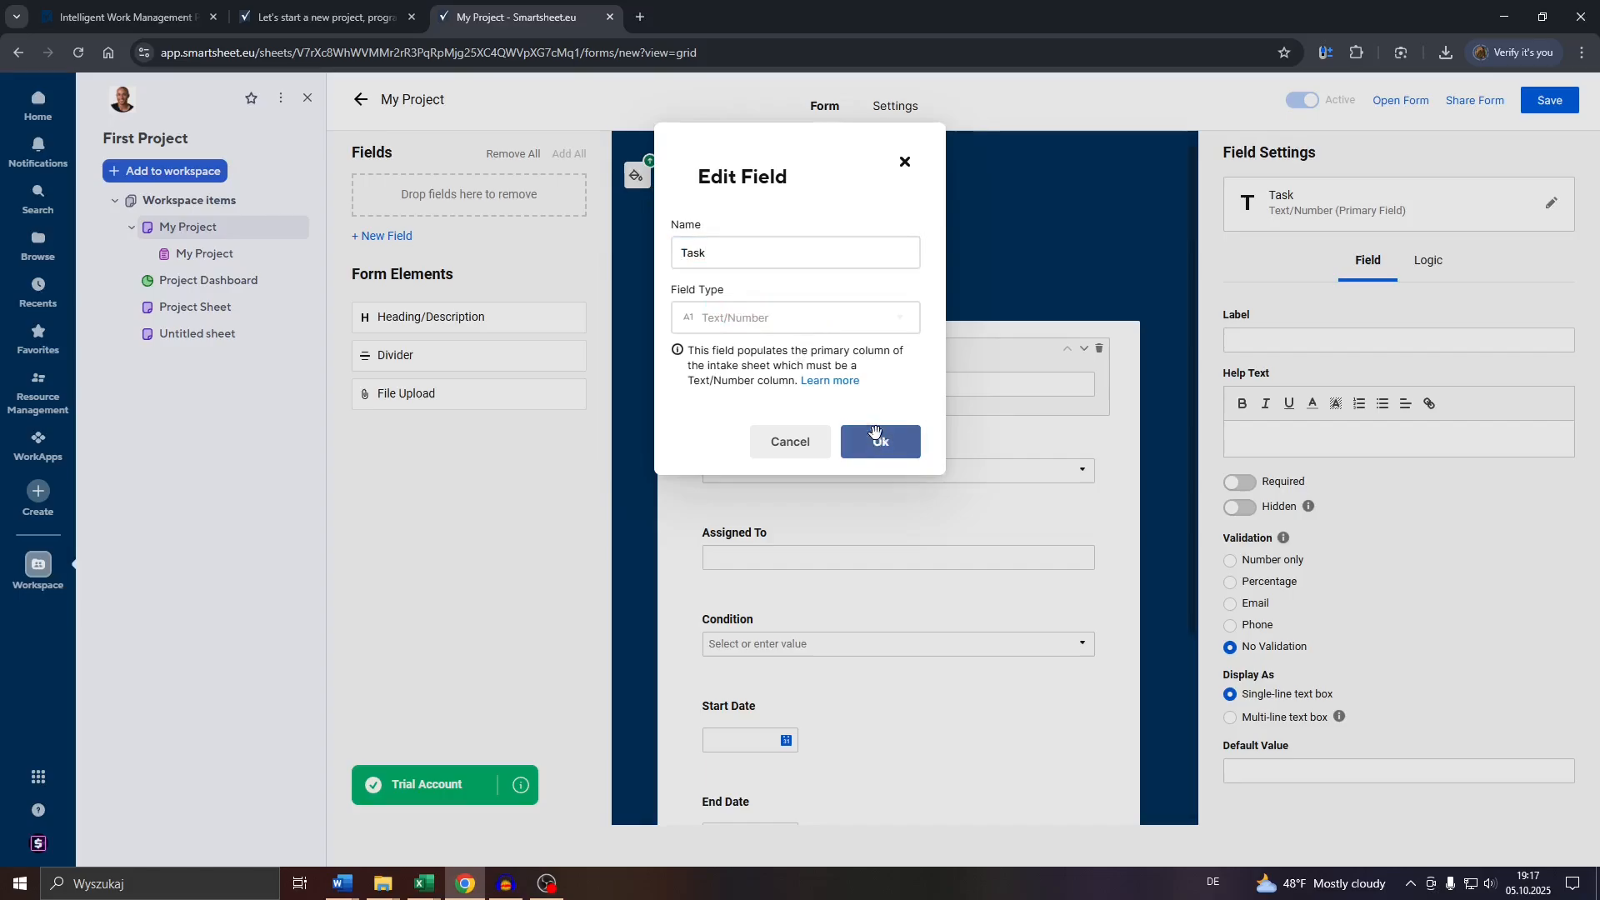
click(1286, 331)
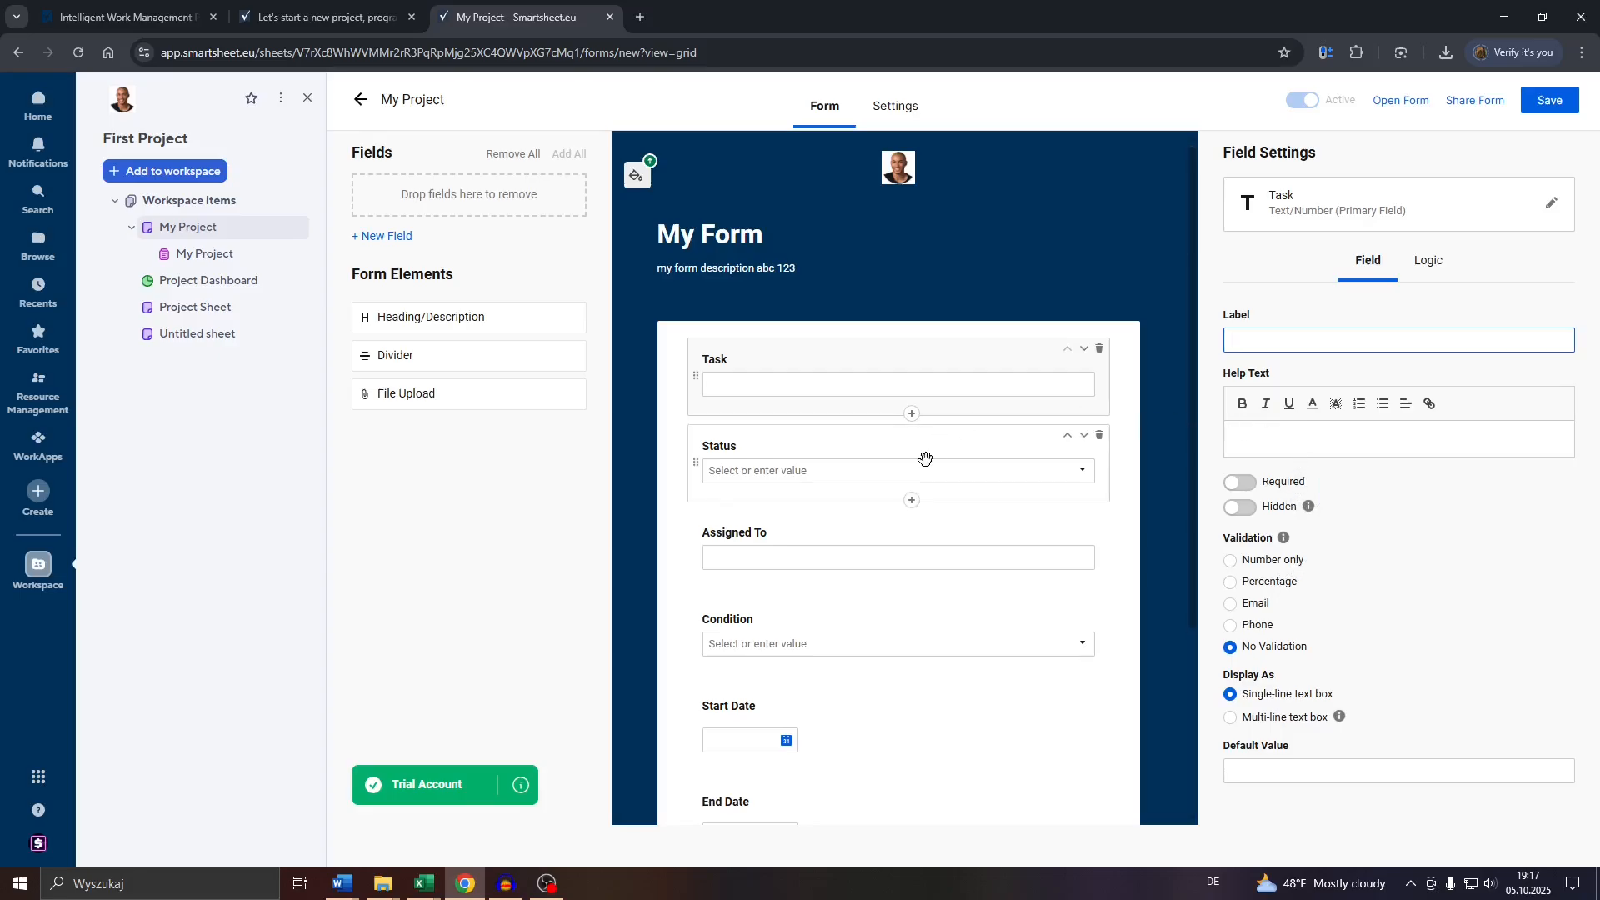
scroll(892, 476, down, 3)
scroll(887, 473, up, 3)
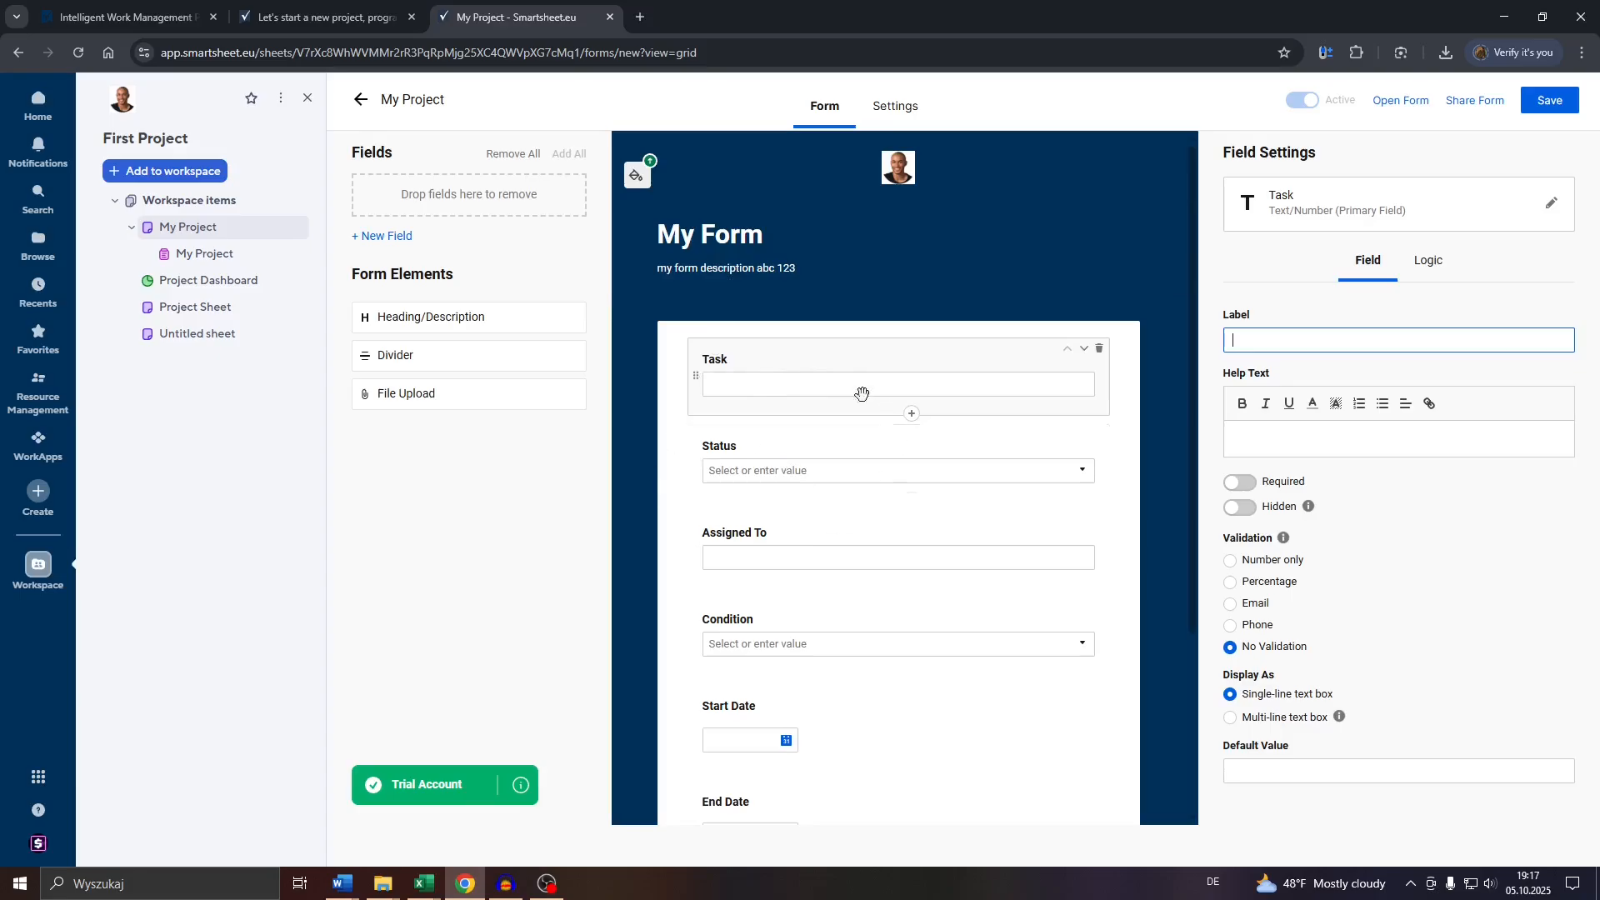
- Create a new dropdown list field named "Dropdown List" without values, leaving multiple values and list-only restriction off
click(382, 237)
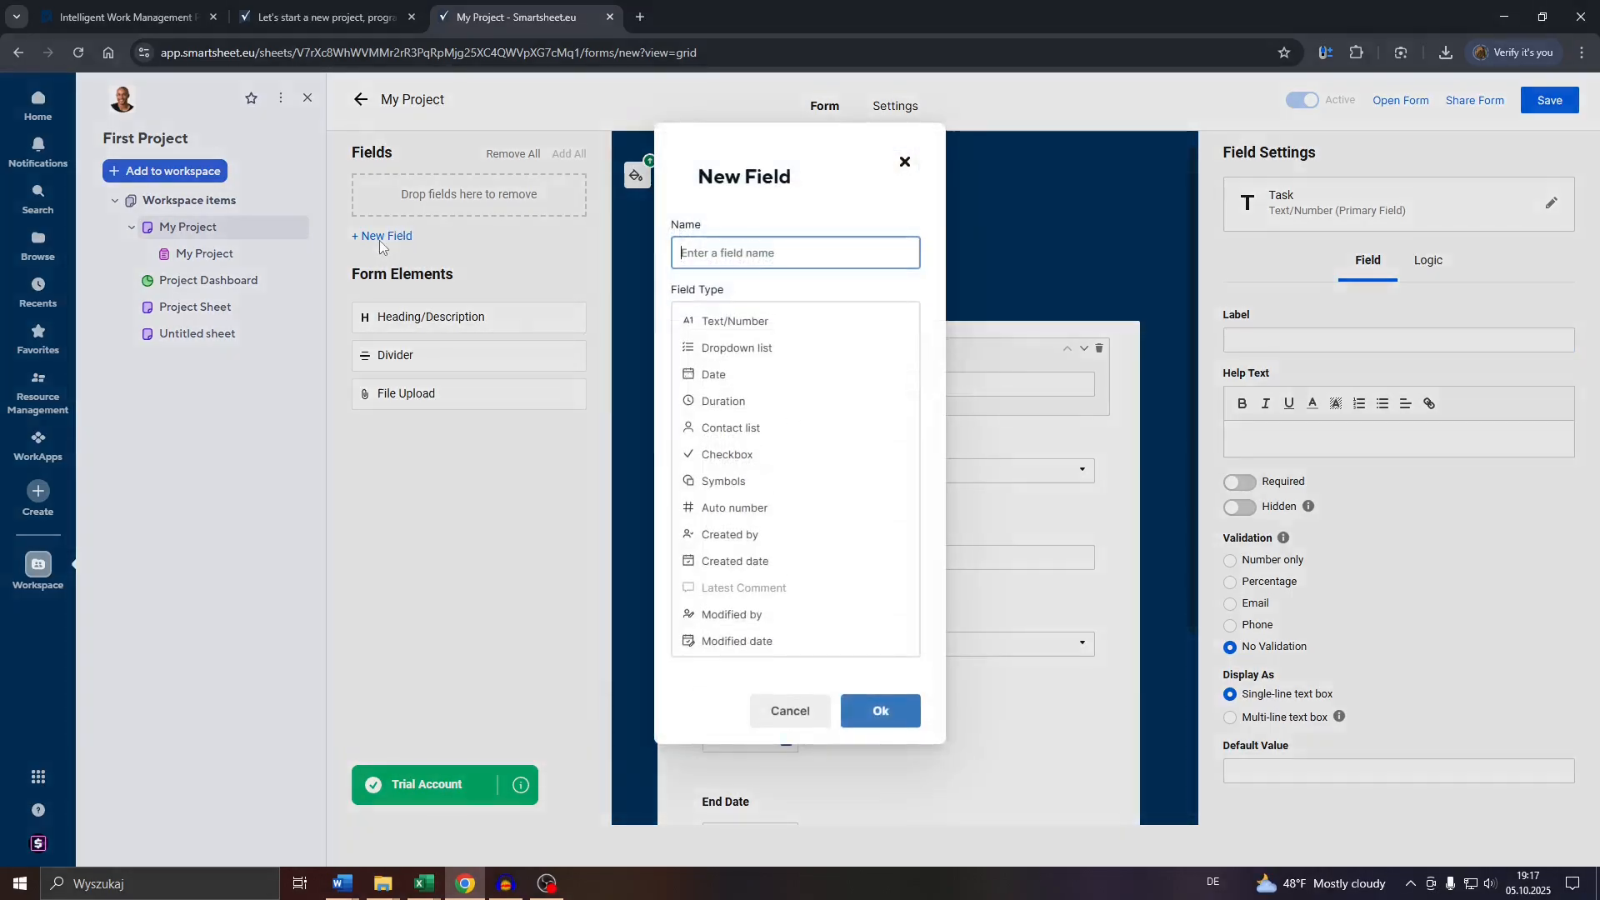
click(904, 162)
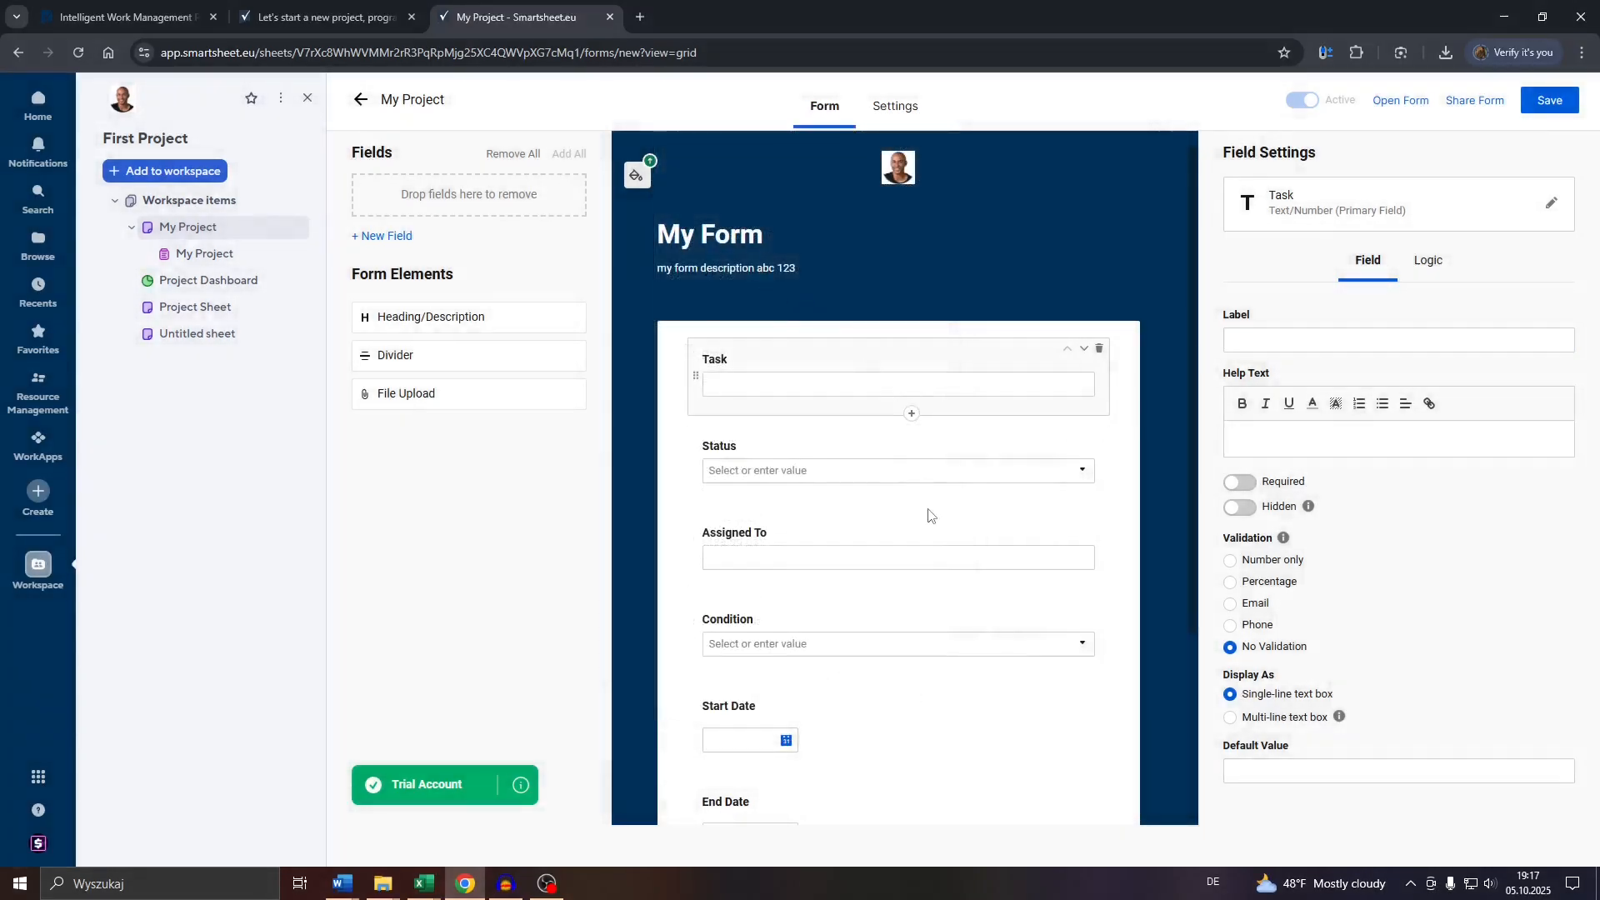
click(398, 244)
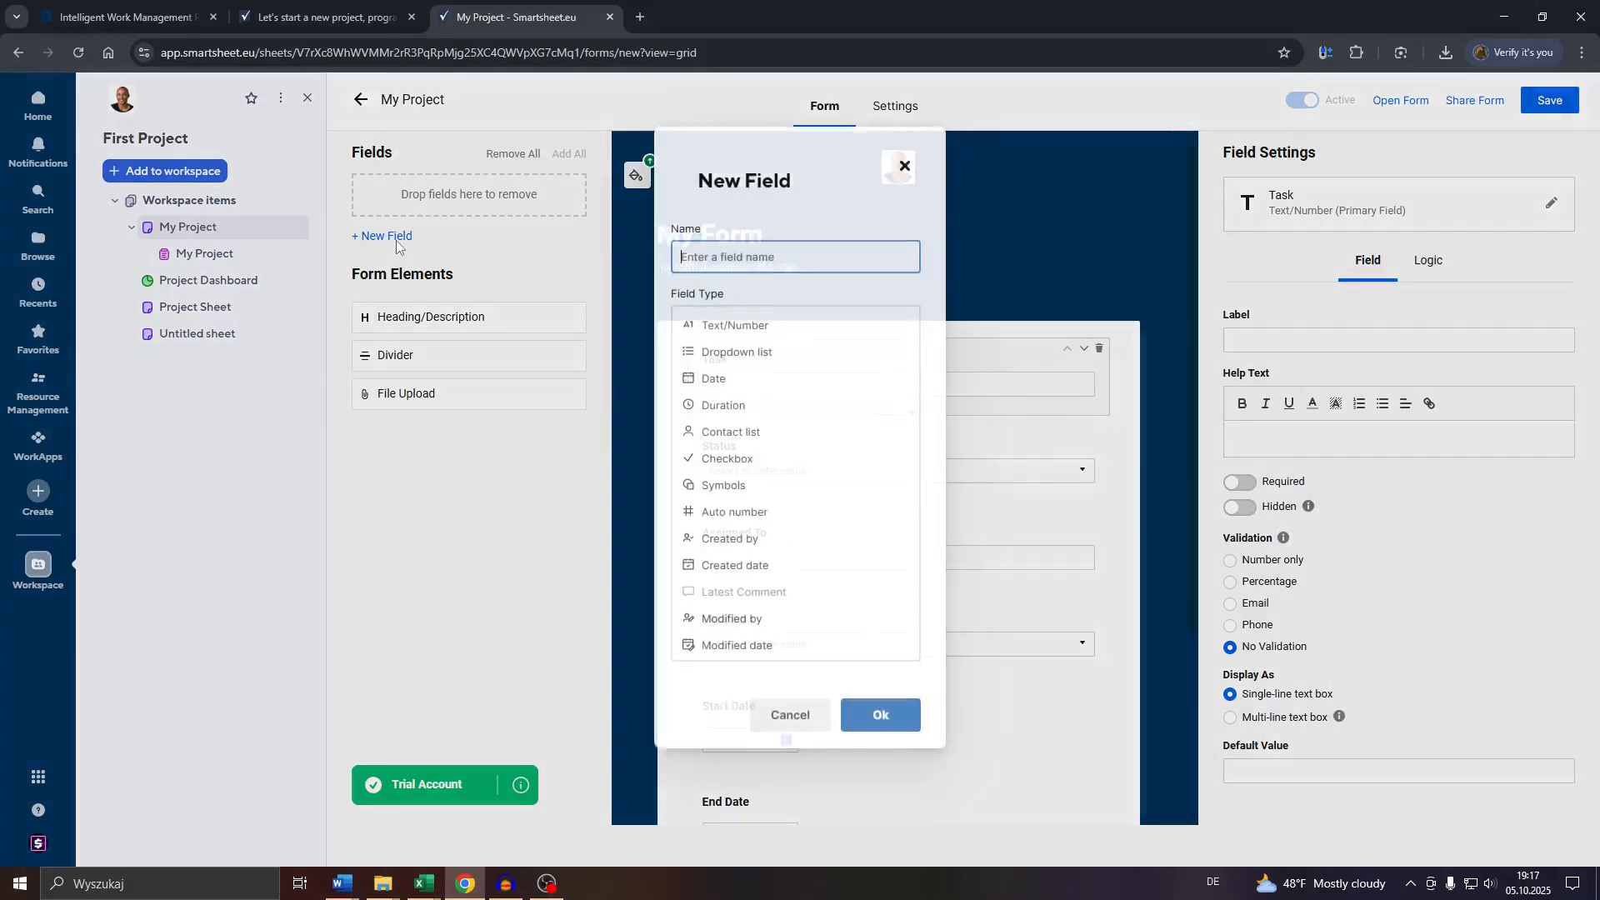
click(730, 347)
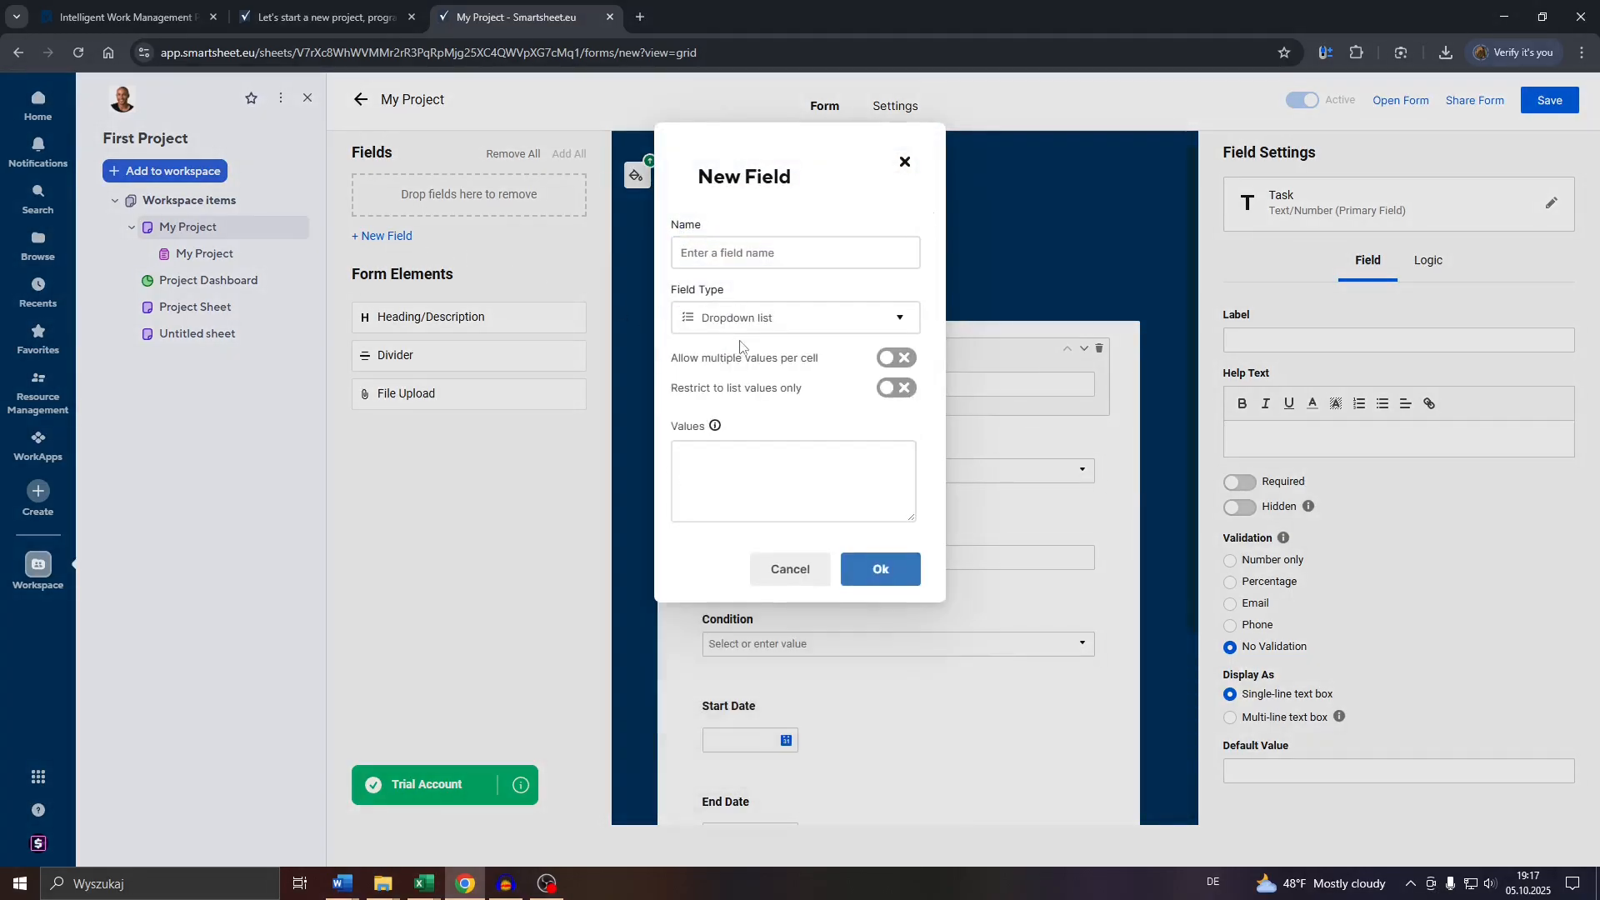
click(895, 359)
click(895, 367)
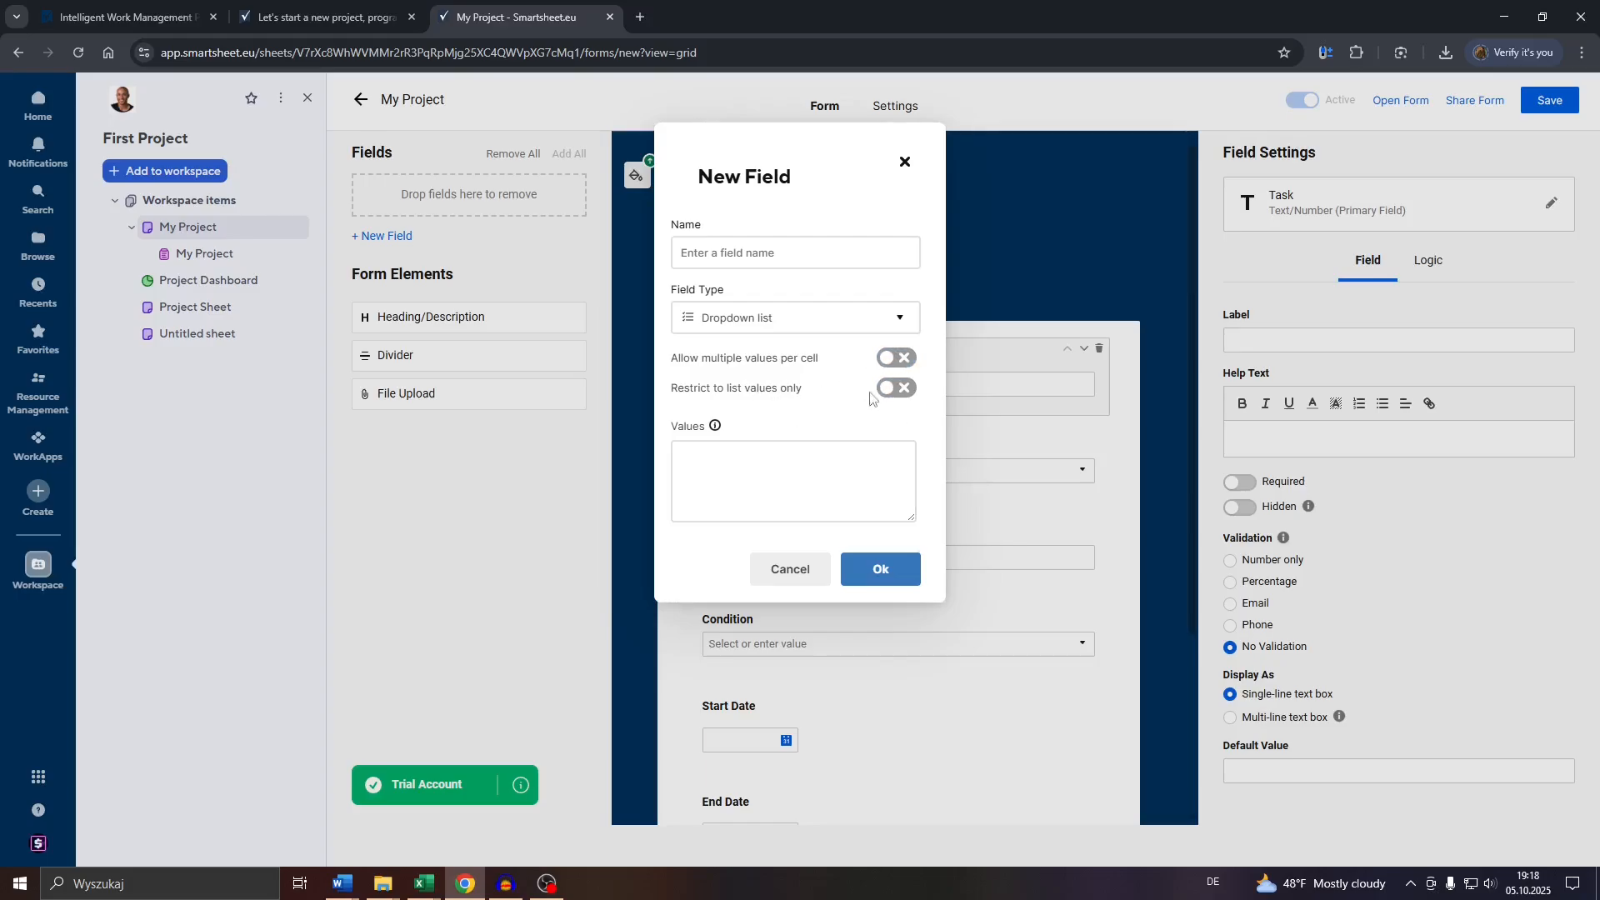
click(888, 567)
click(744, 247)
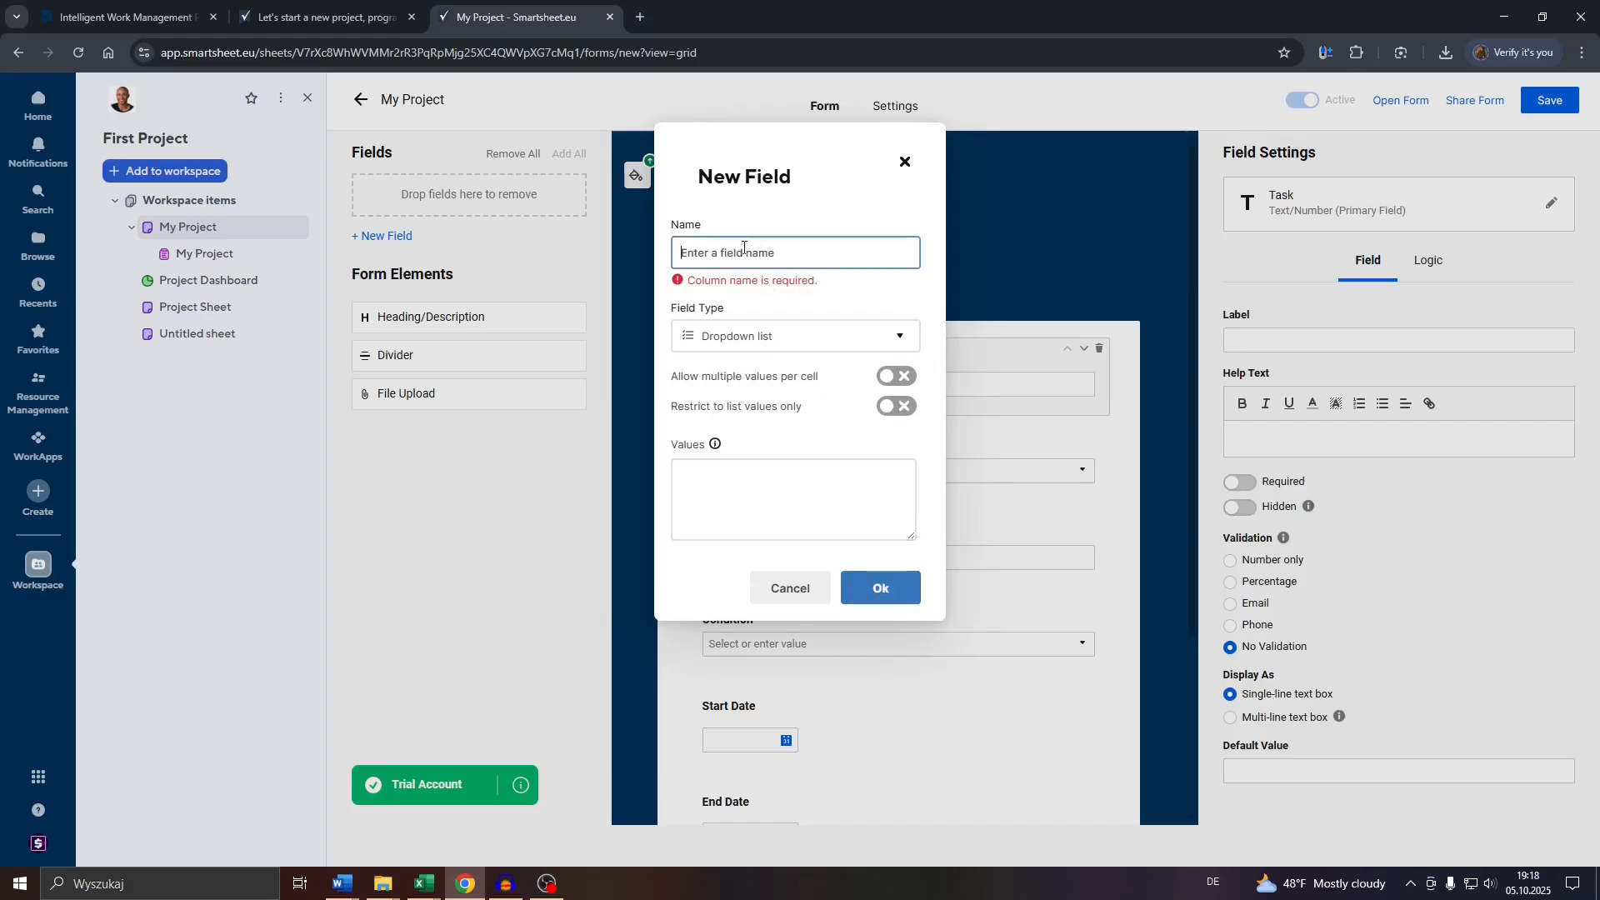
text(Dropdown List)
click(884, 572)
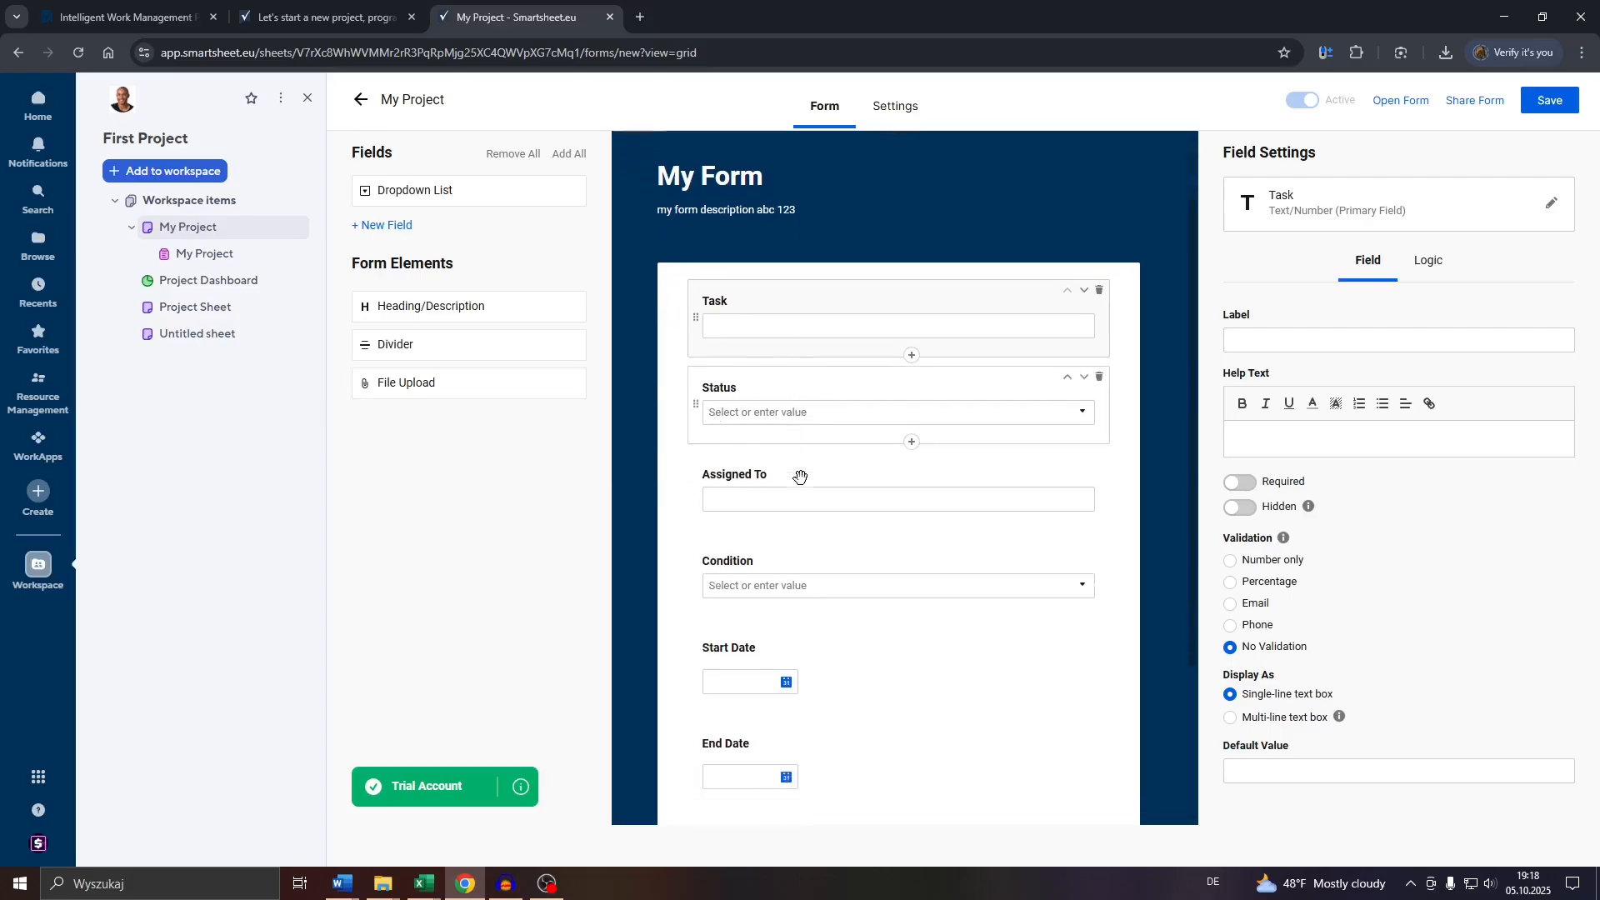
- Add the Dropdown List field to the form and place it between End Date and At Risk
scroll(798, 471, down, 3)
scroll(800, 477, up, 3)
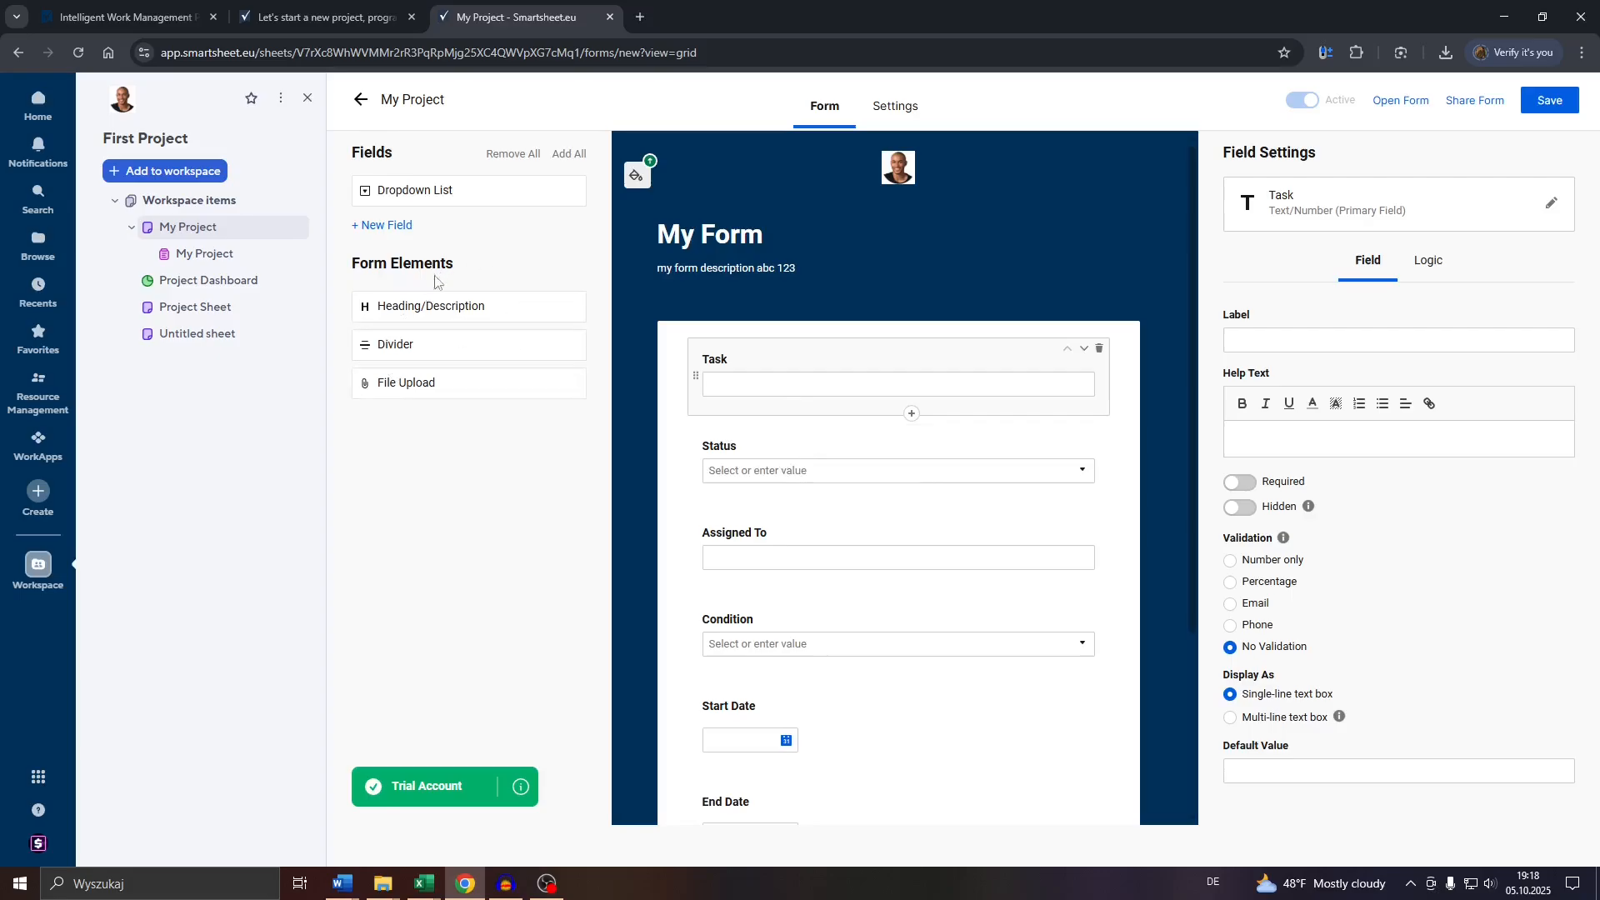
drag(433, 202, 775, 427)
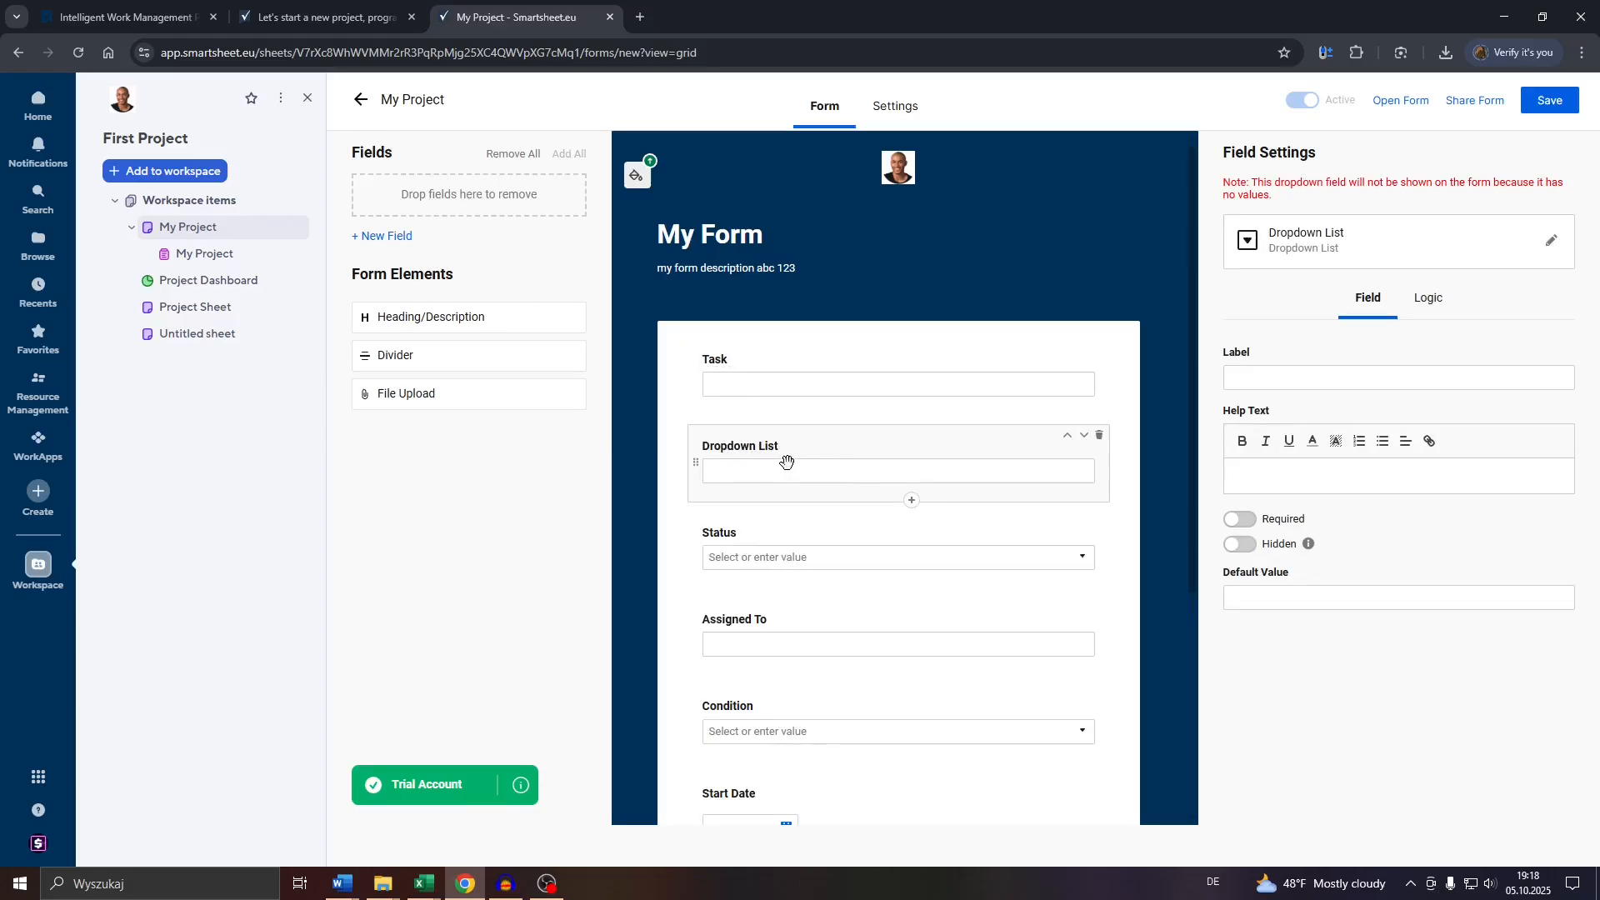
drag(753, 451, 788, 560)
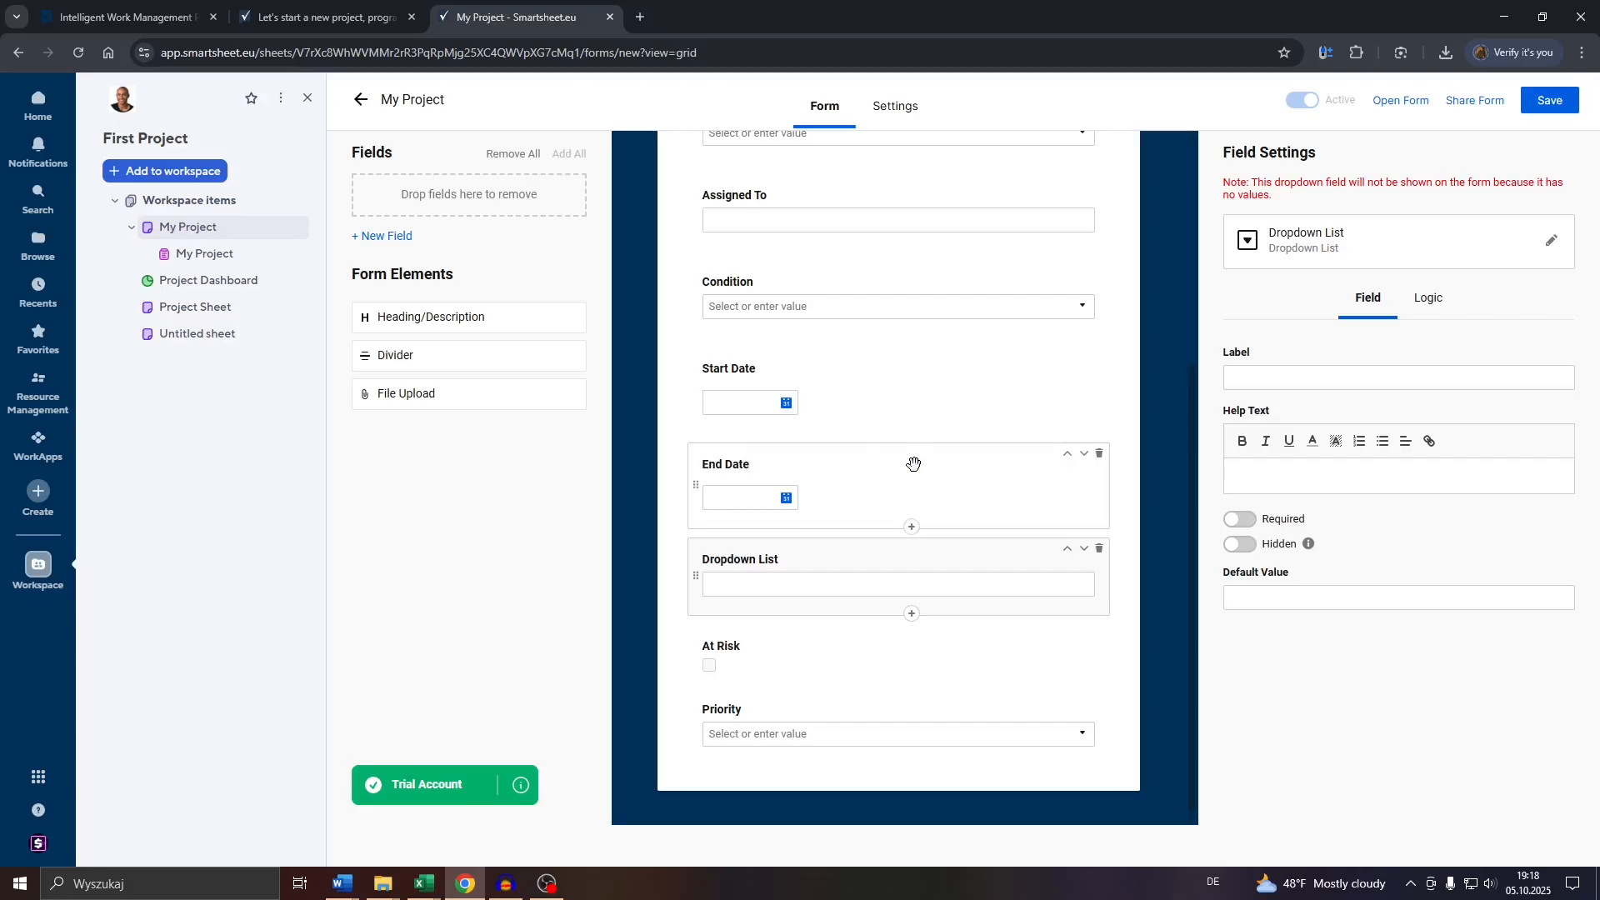
- Remove the End Date, Condition, Status and Task fields from the form
scroll(786, 490, up, 4)
scroll(786, 489, down, 4)
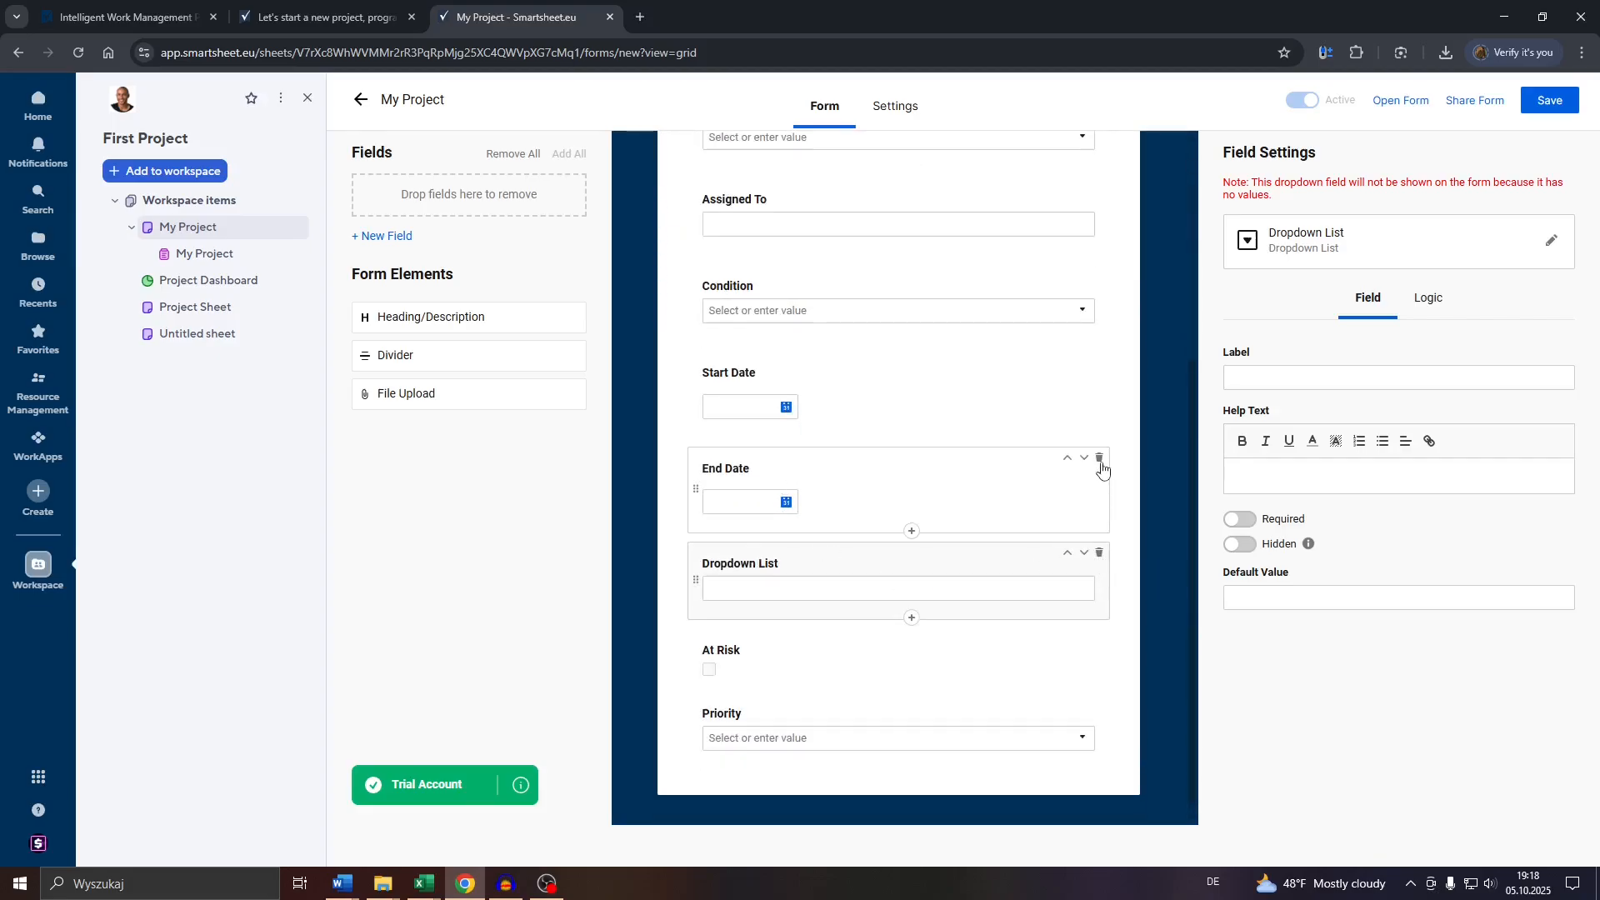
click(1099, 459)
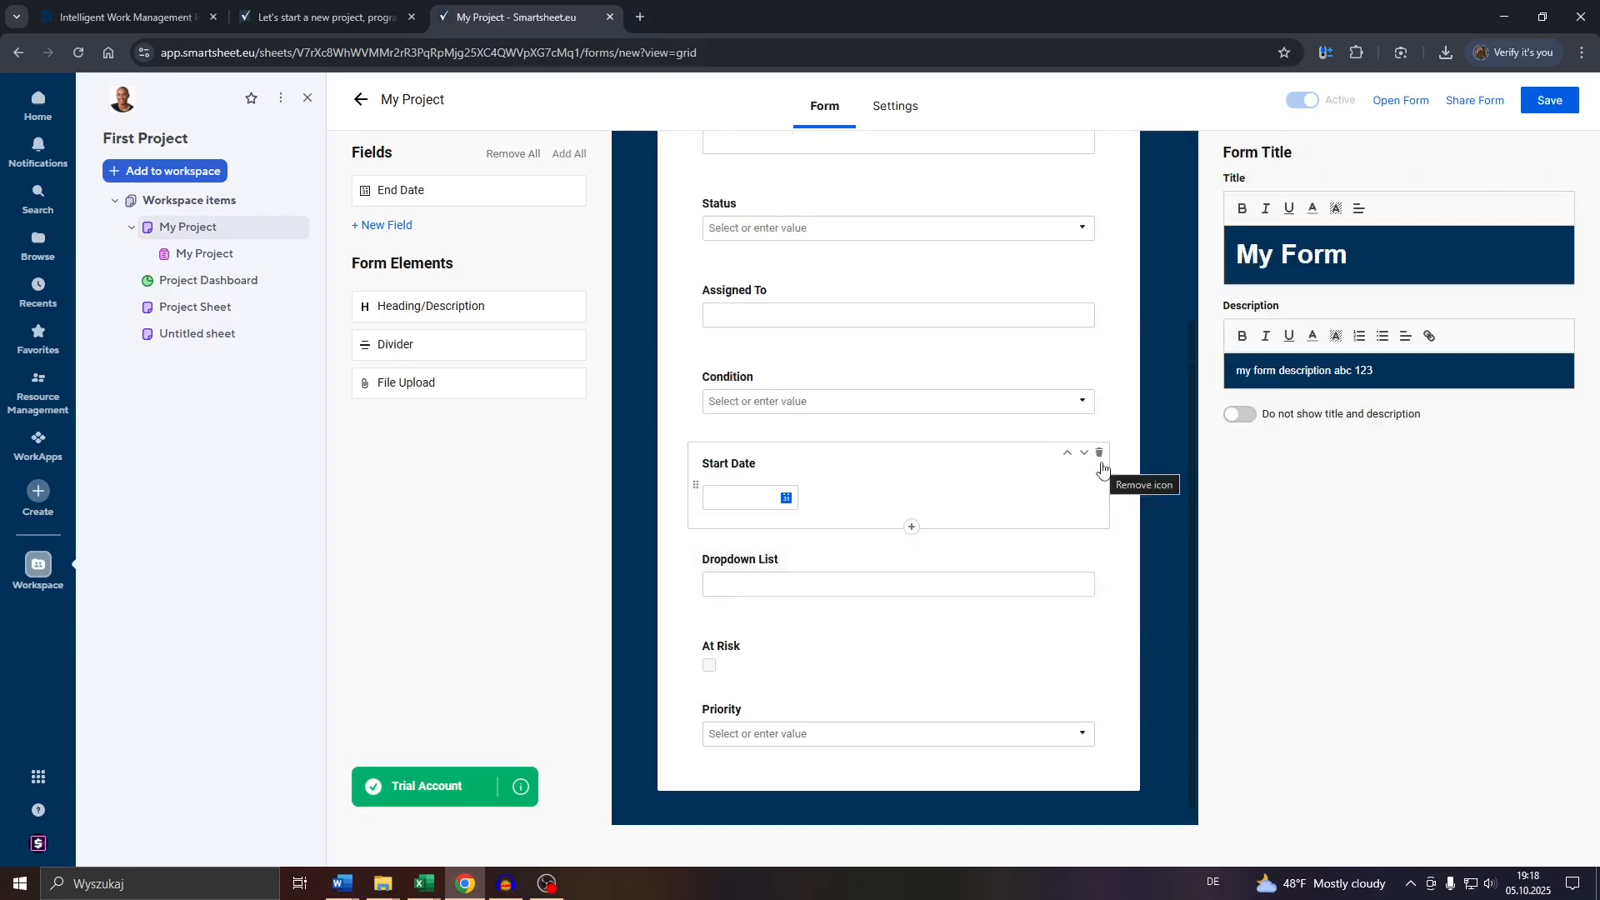
click(1099, 368)
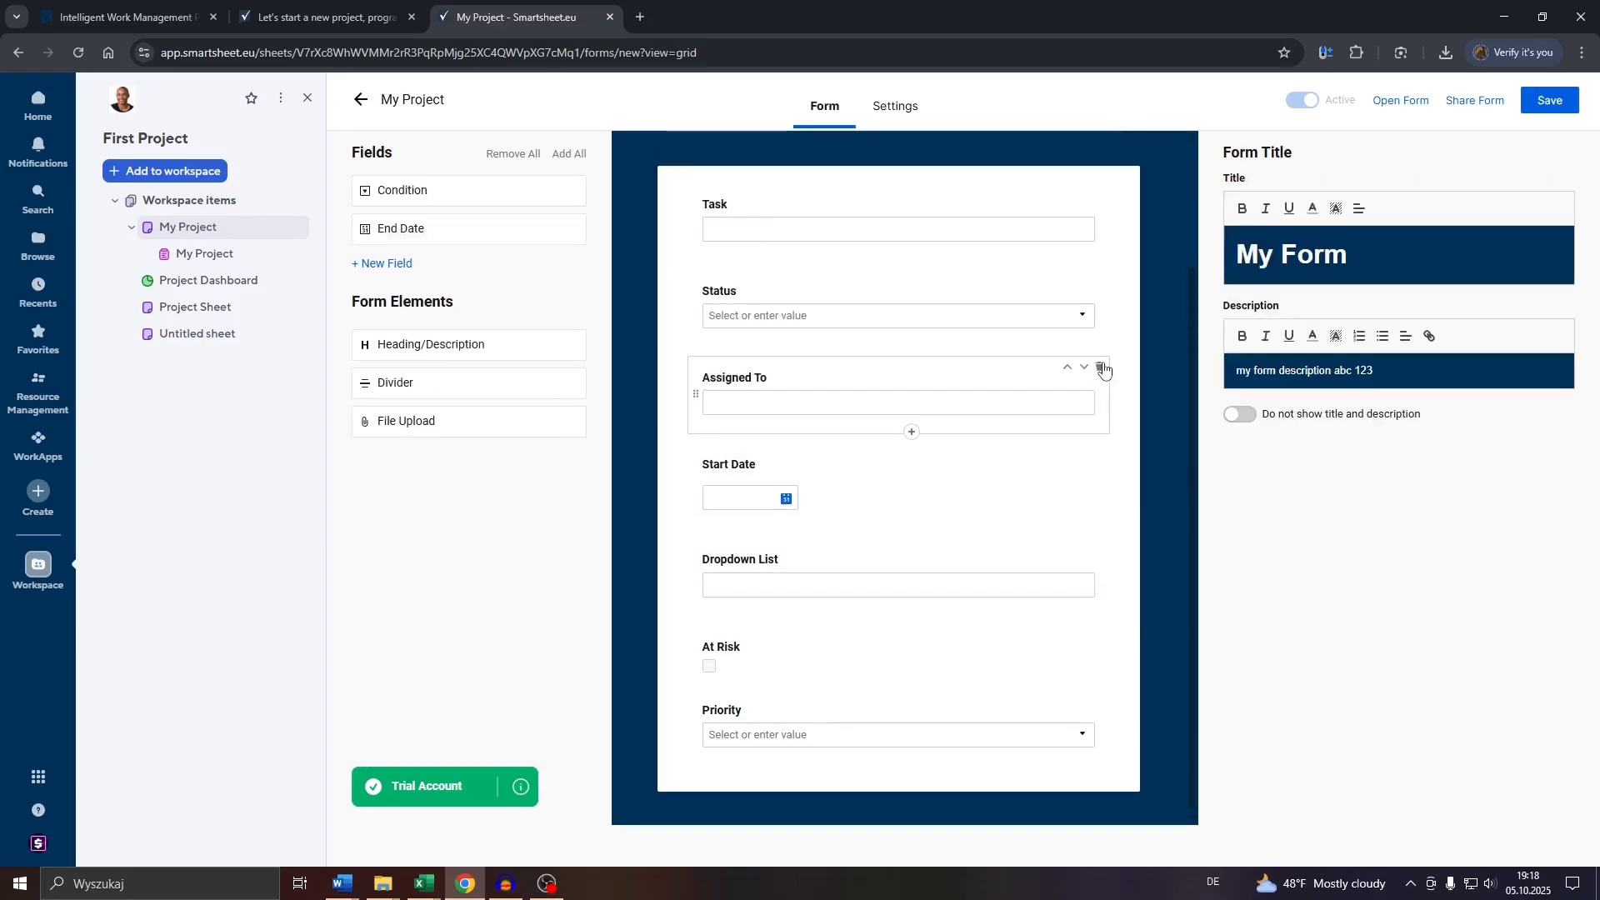
scroll(1046, 385, up, 3)
scroll(1055, 466, down, 2)
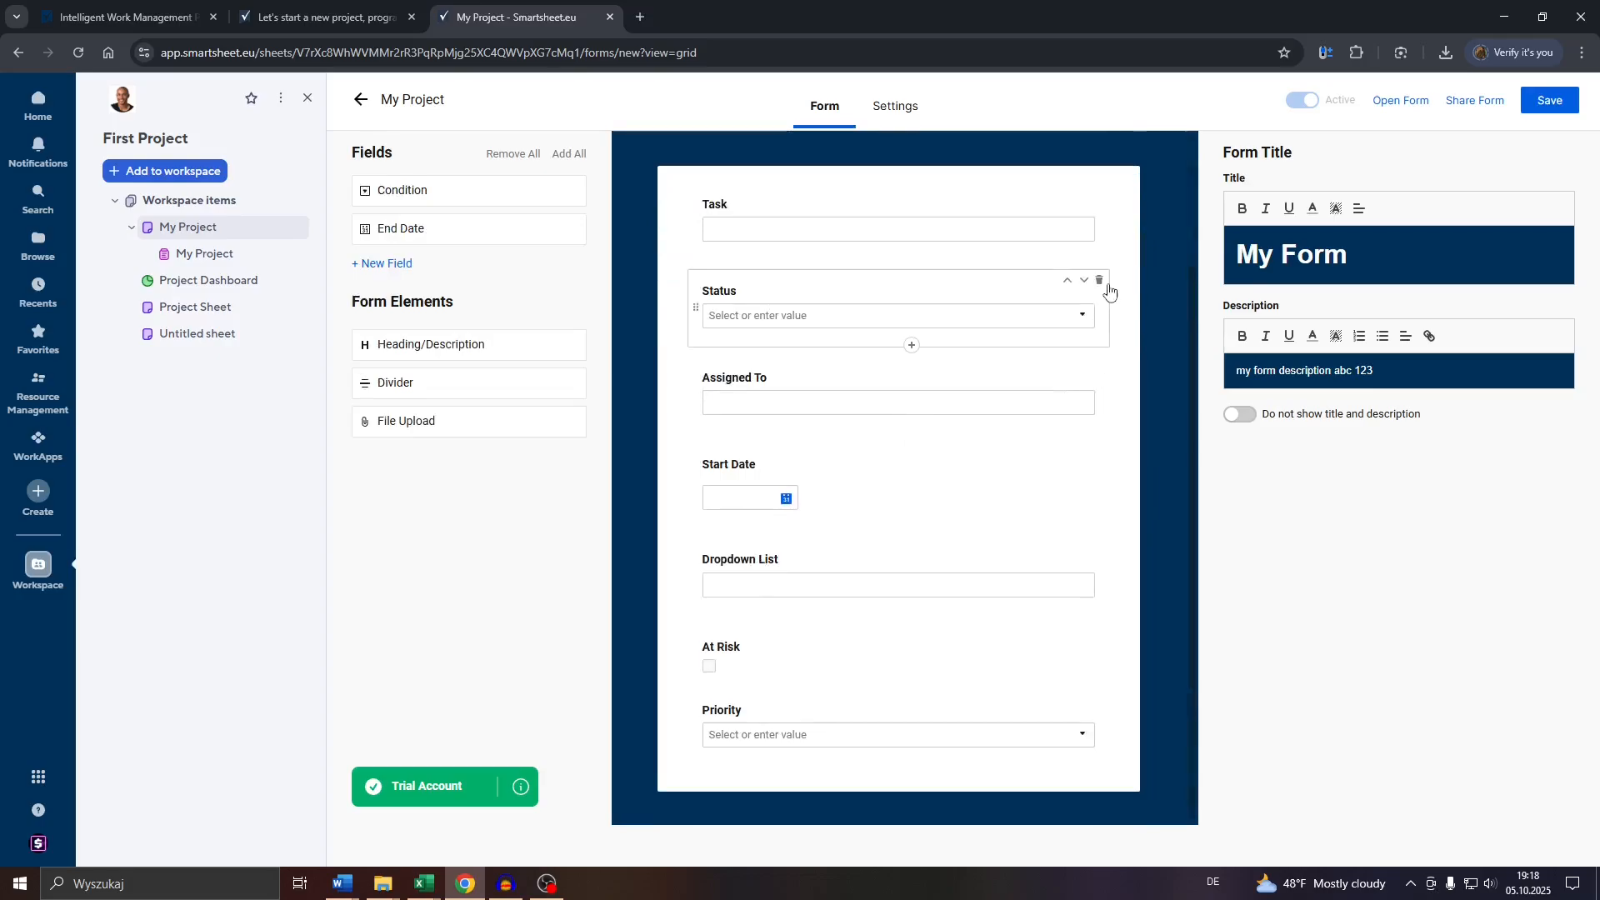
click(1099, 281)
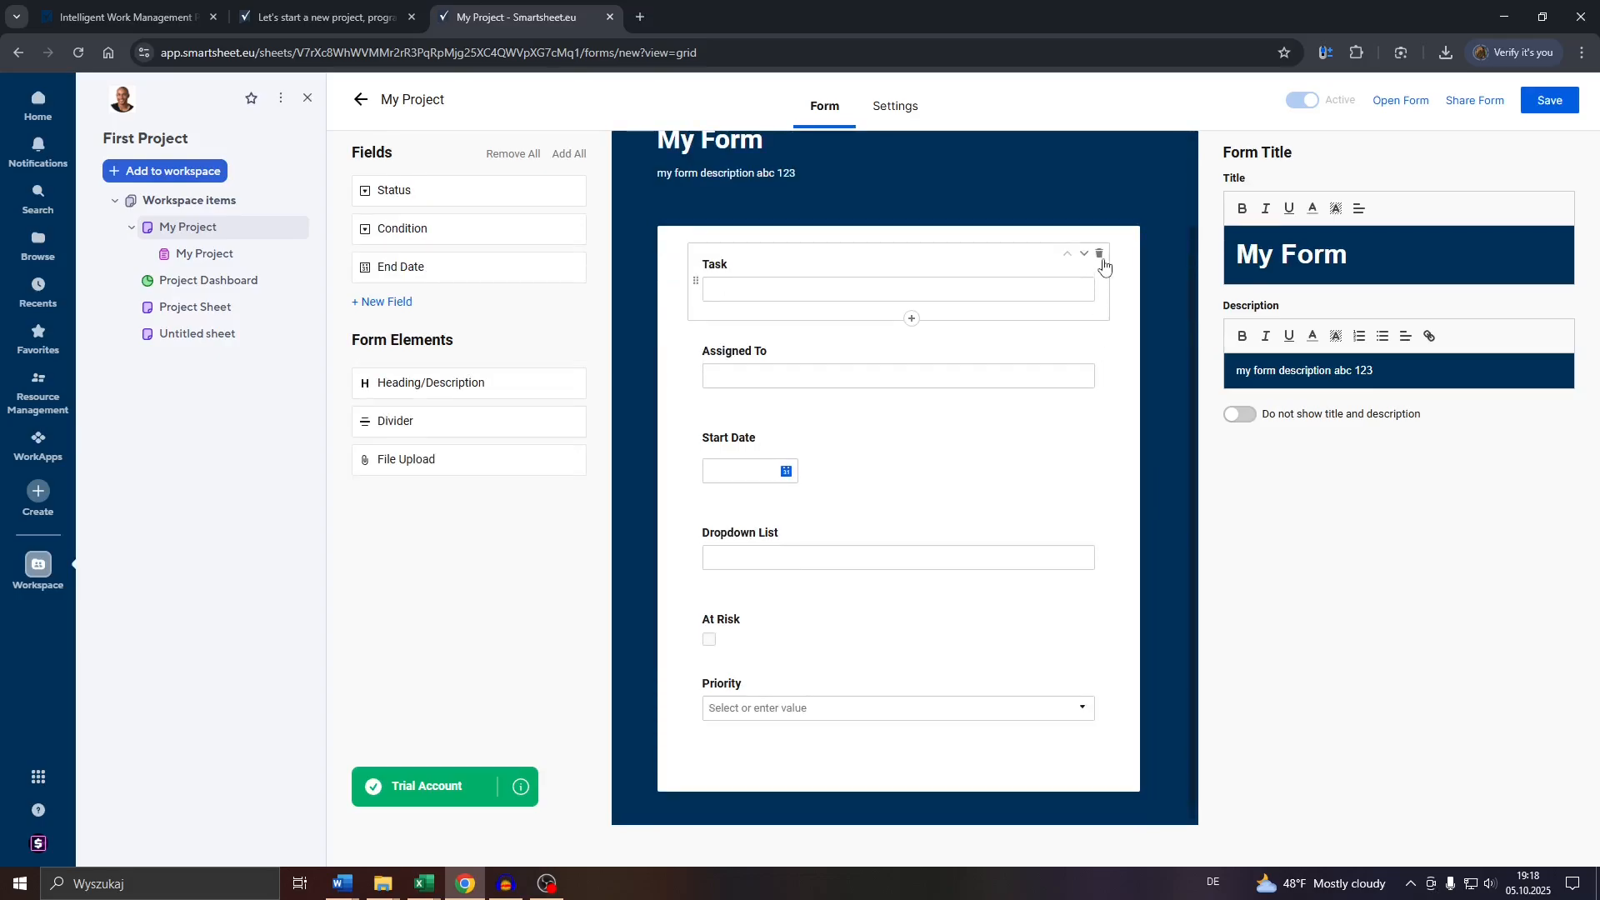
click(1101, 255)
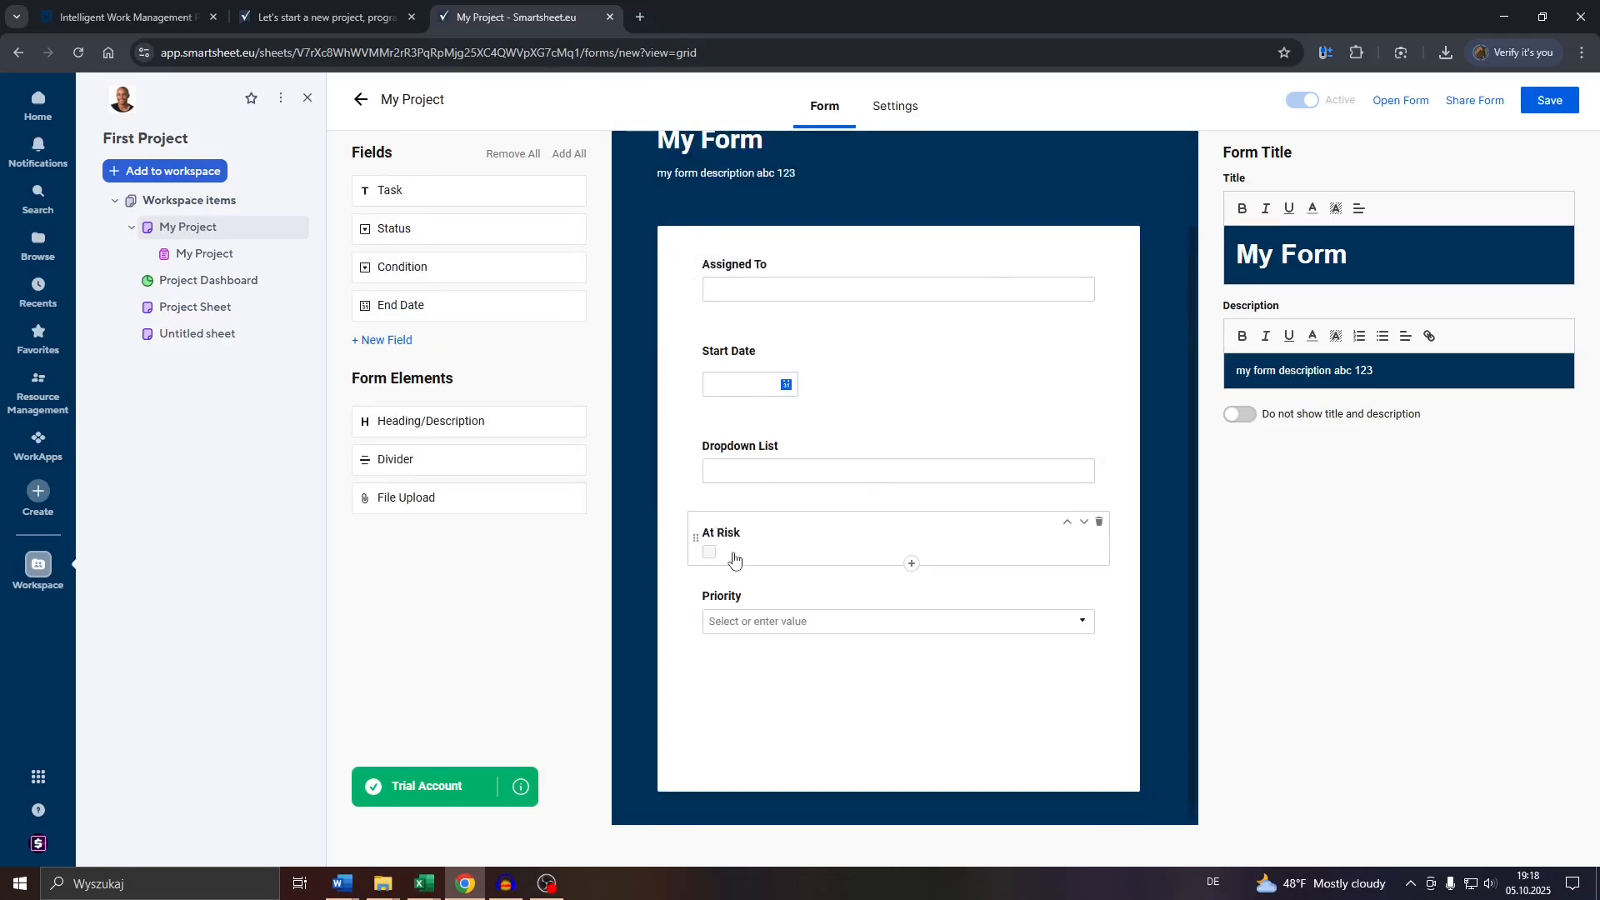
- Add a divider and a File Upload element below the Priority field and save the form
scroll(740, 566, up, 1)
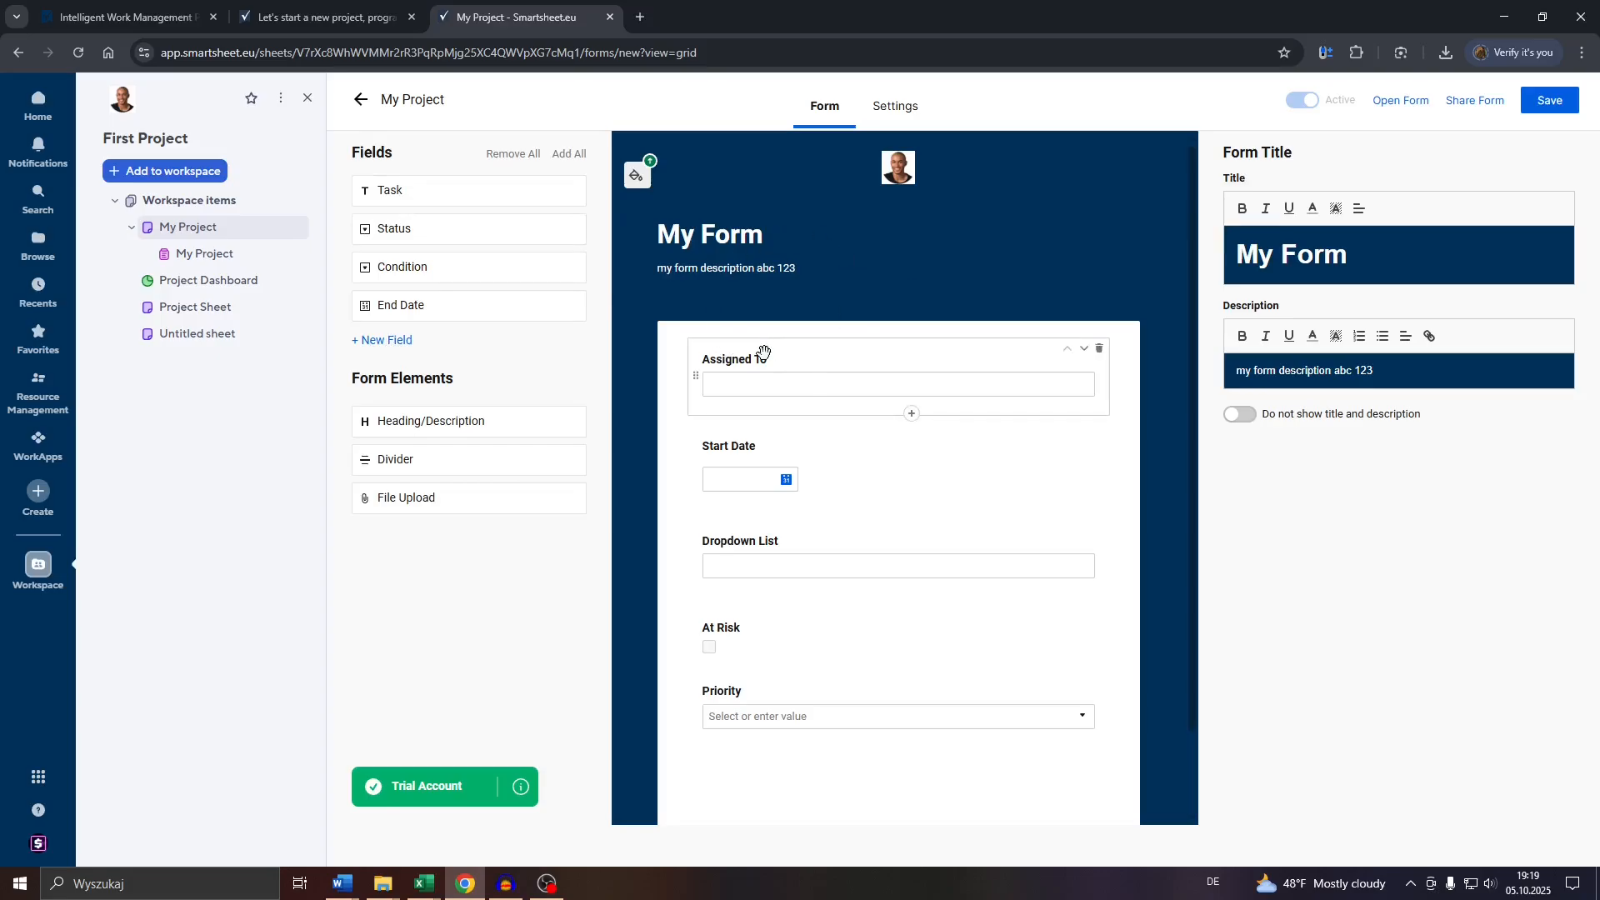
scroll(727, 434, down, 1)
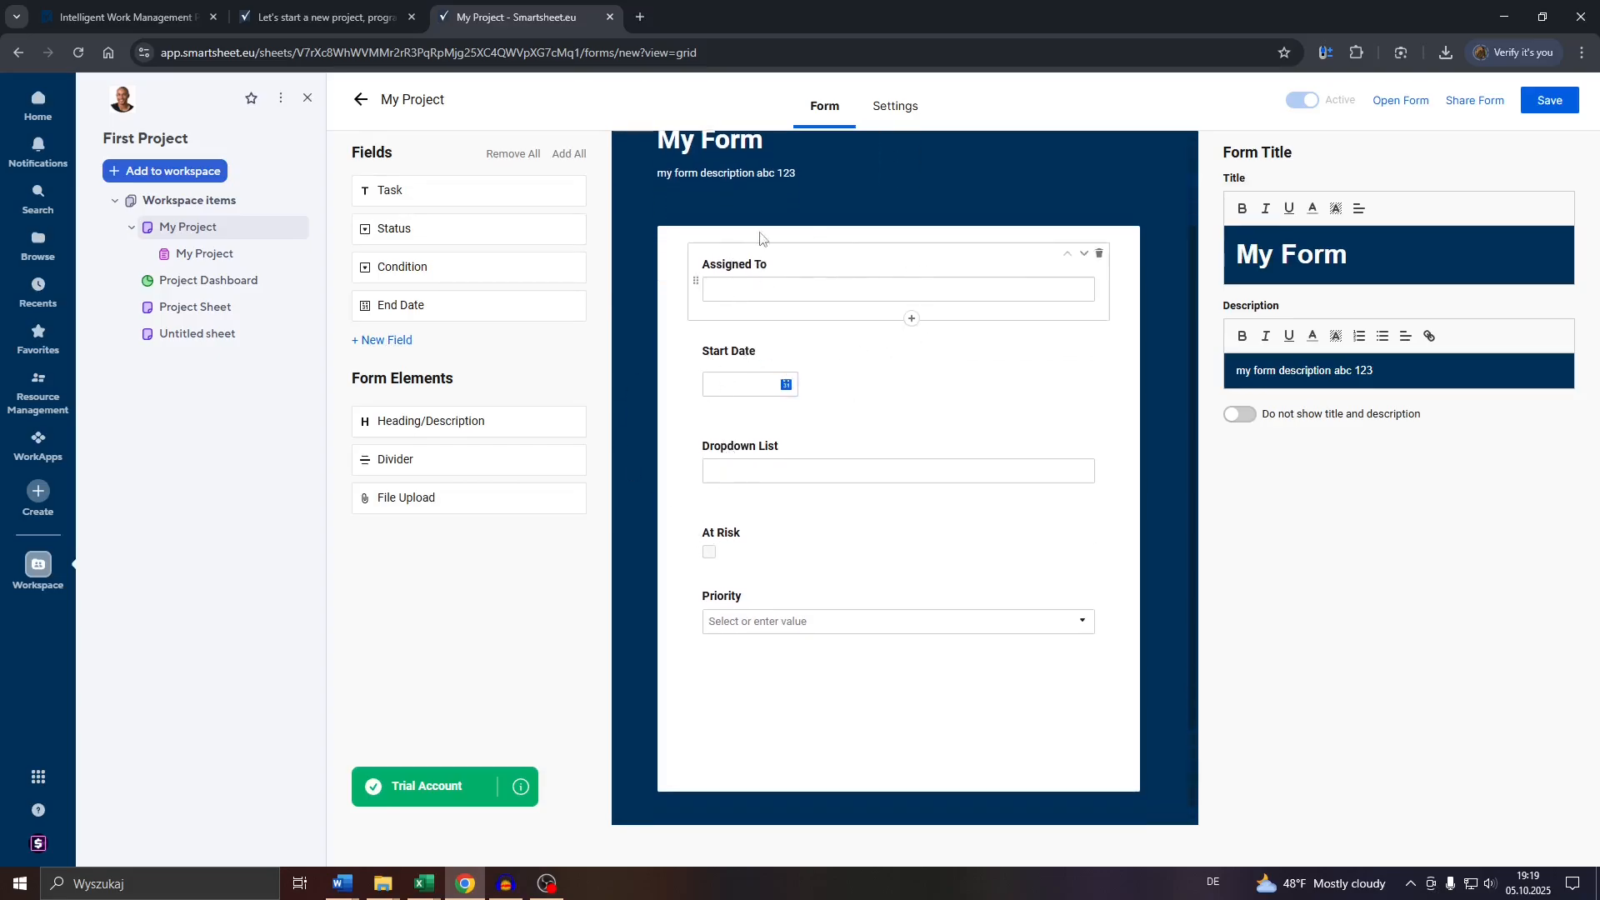
scroll(821, 212, up, 1)
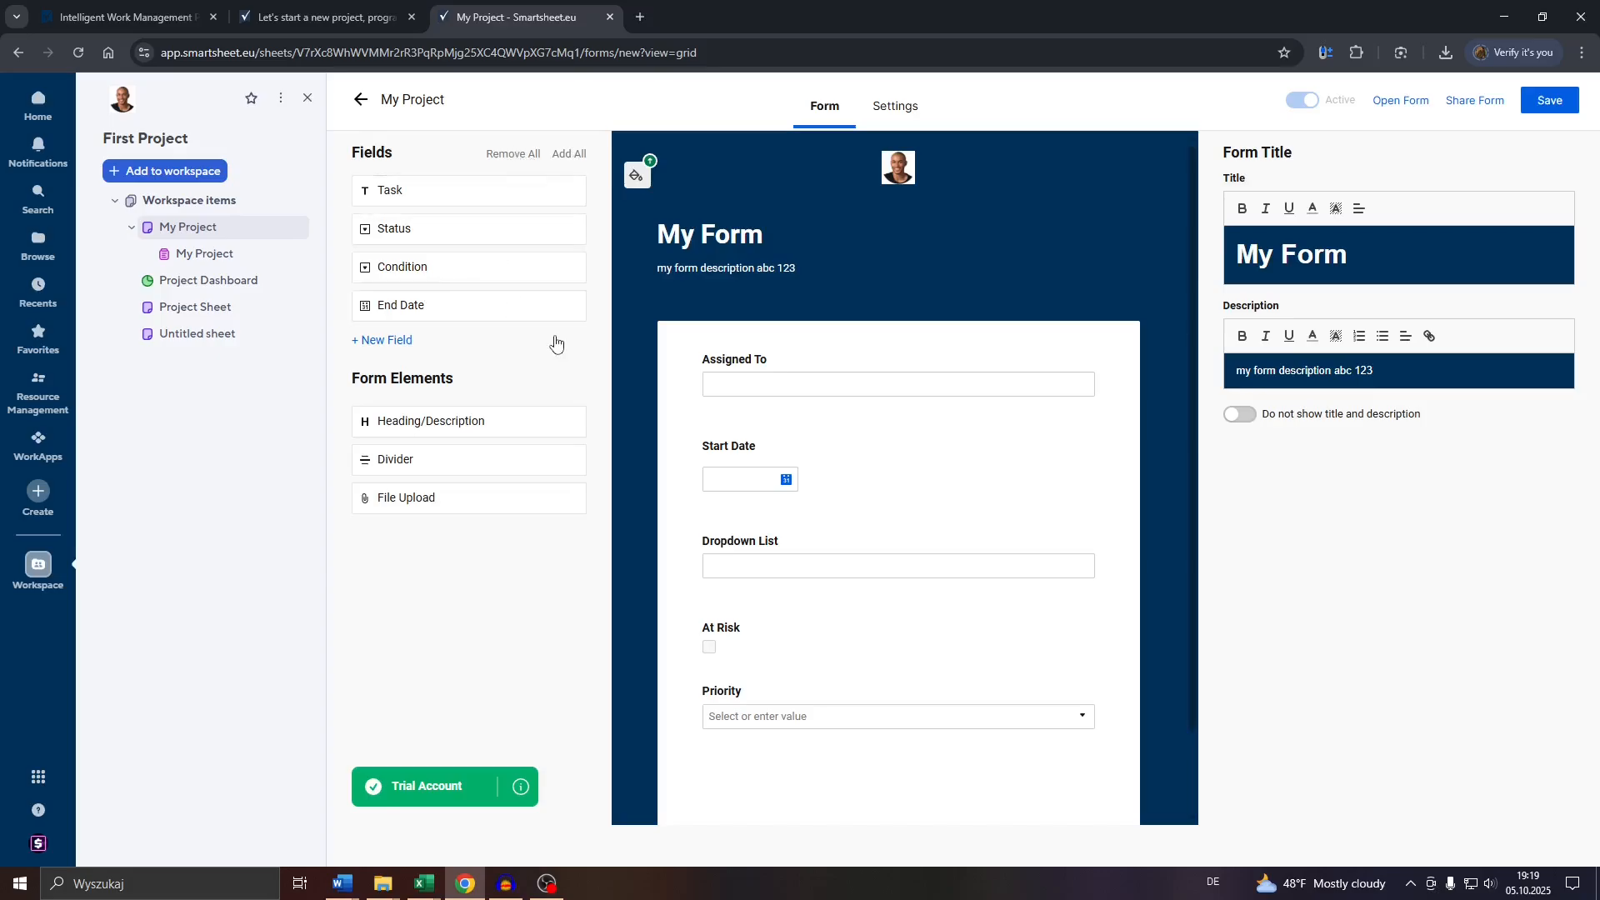
click(453, 466)
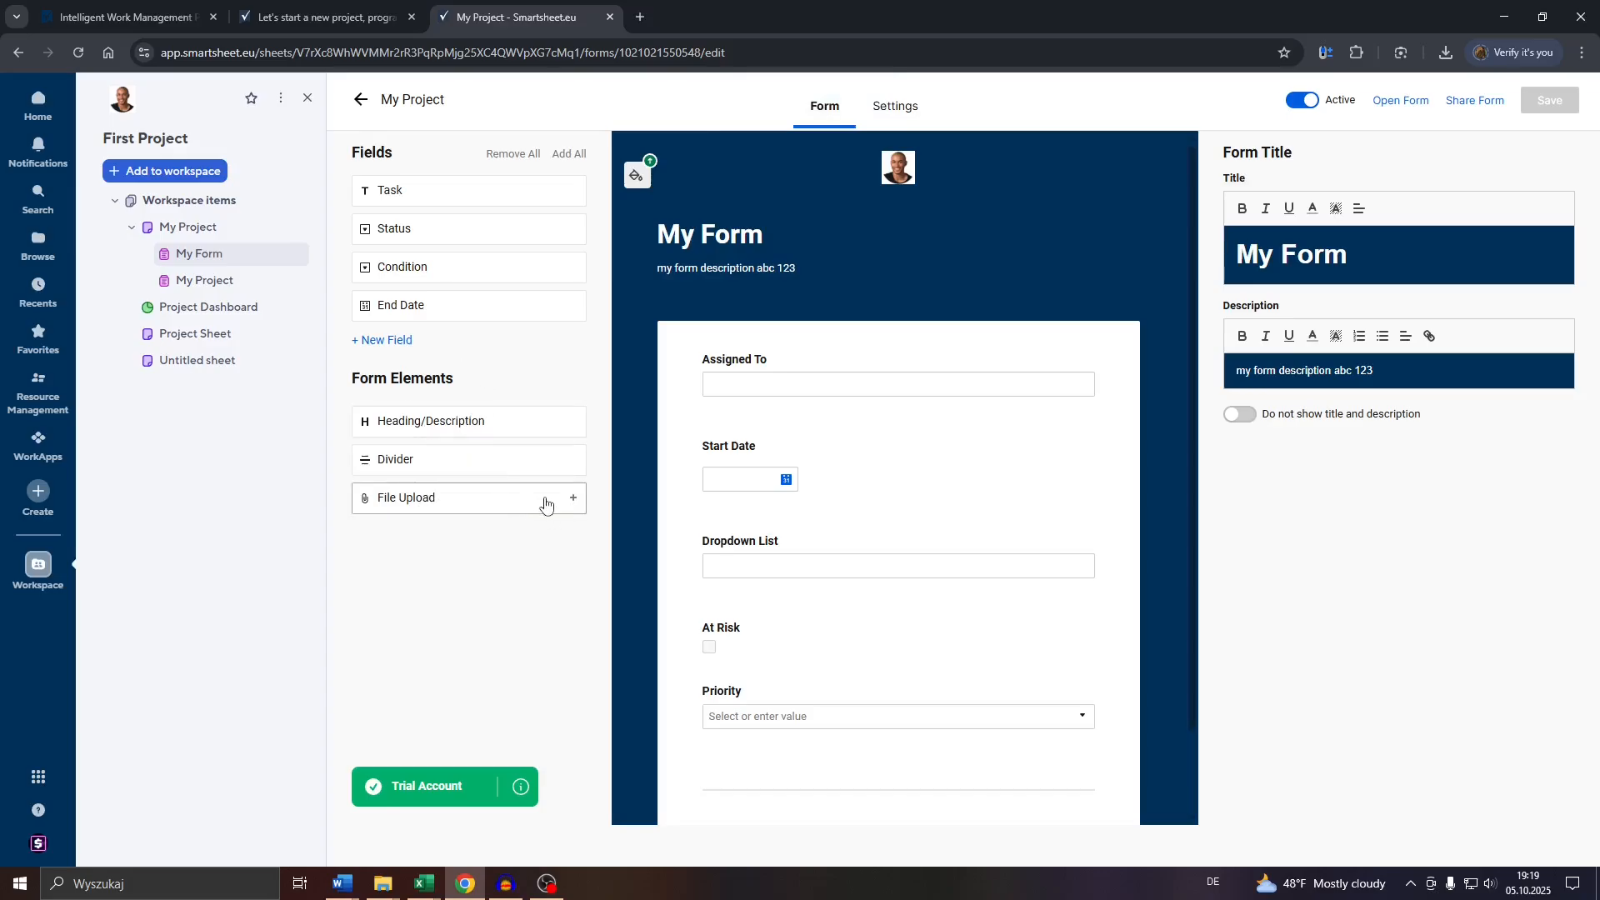
click(572, 504)
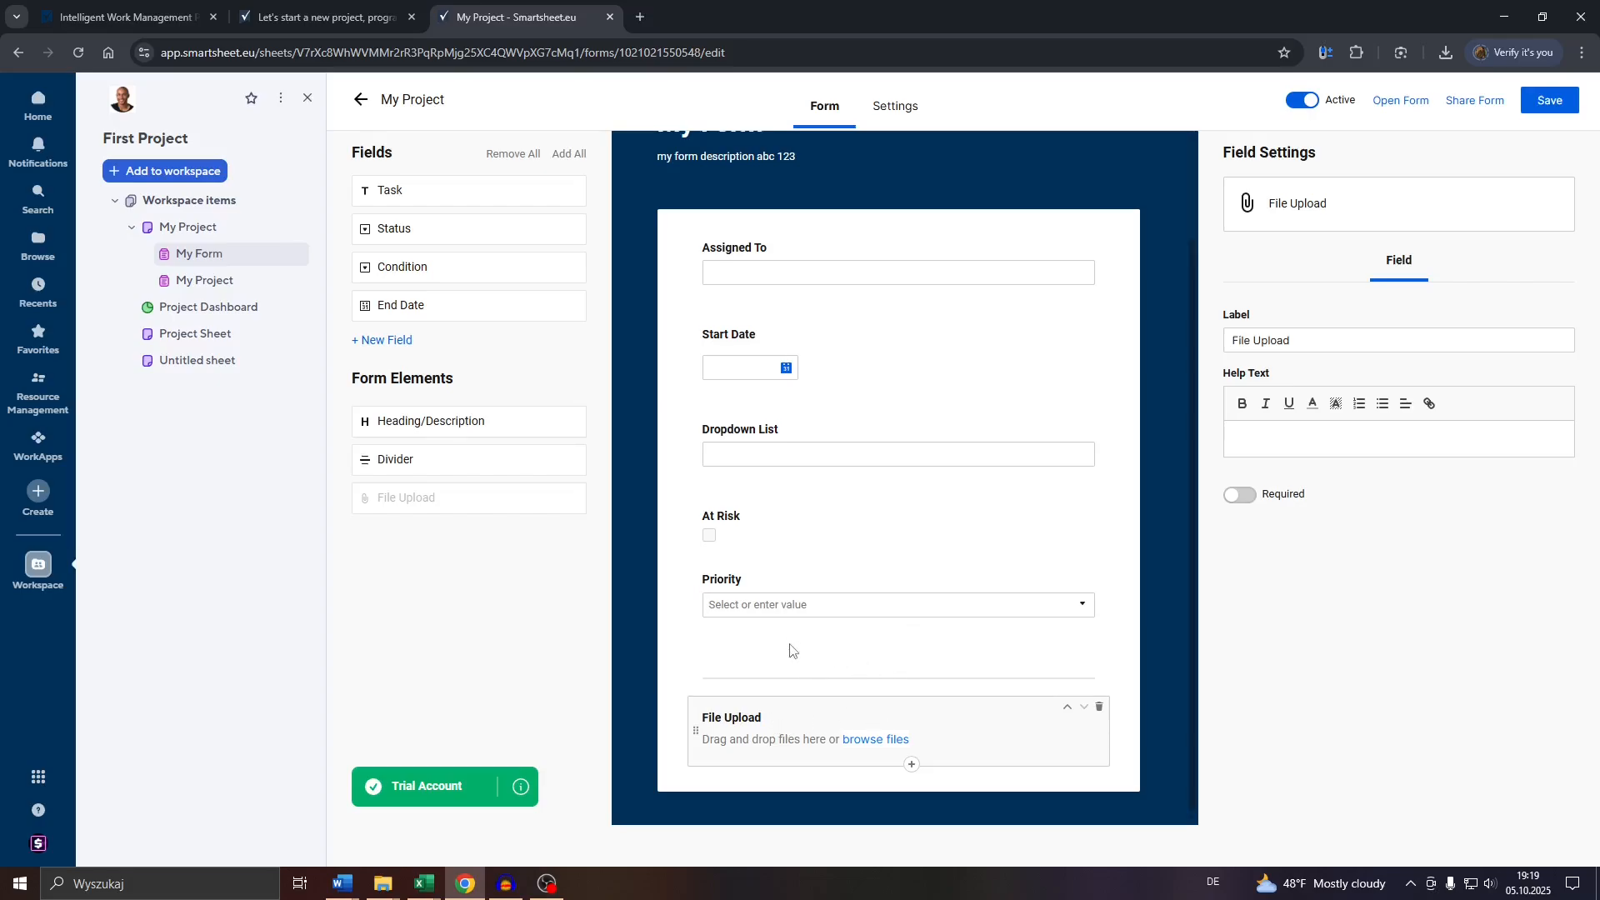
scroll(815, 325, up, 3)
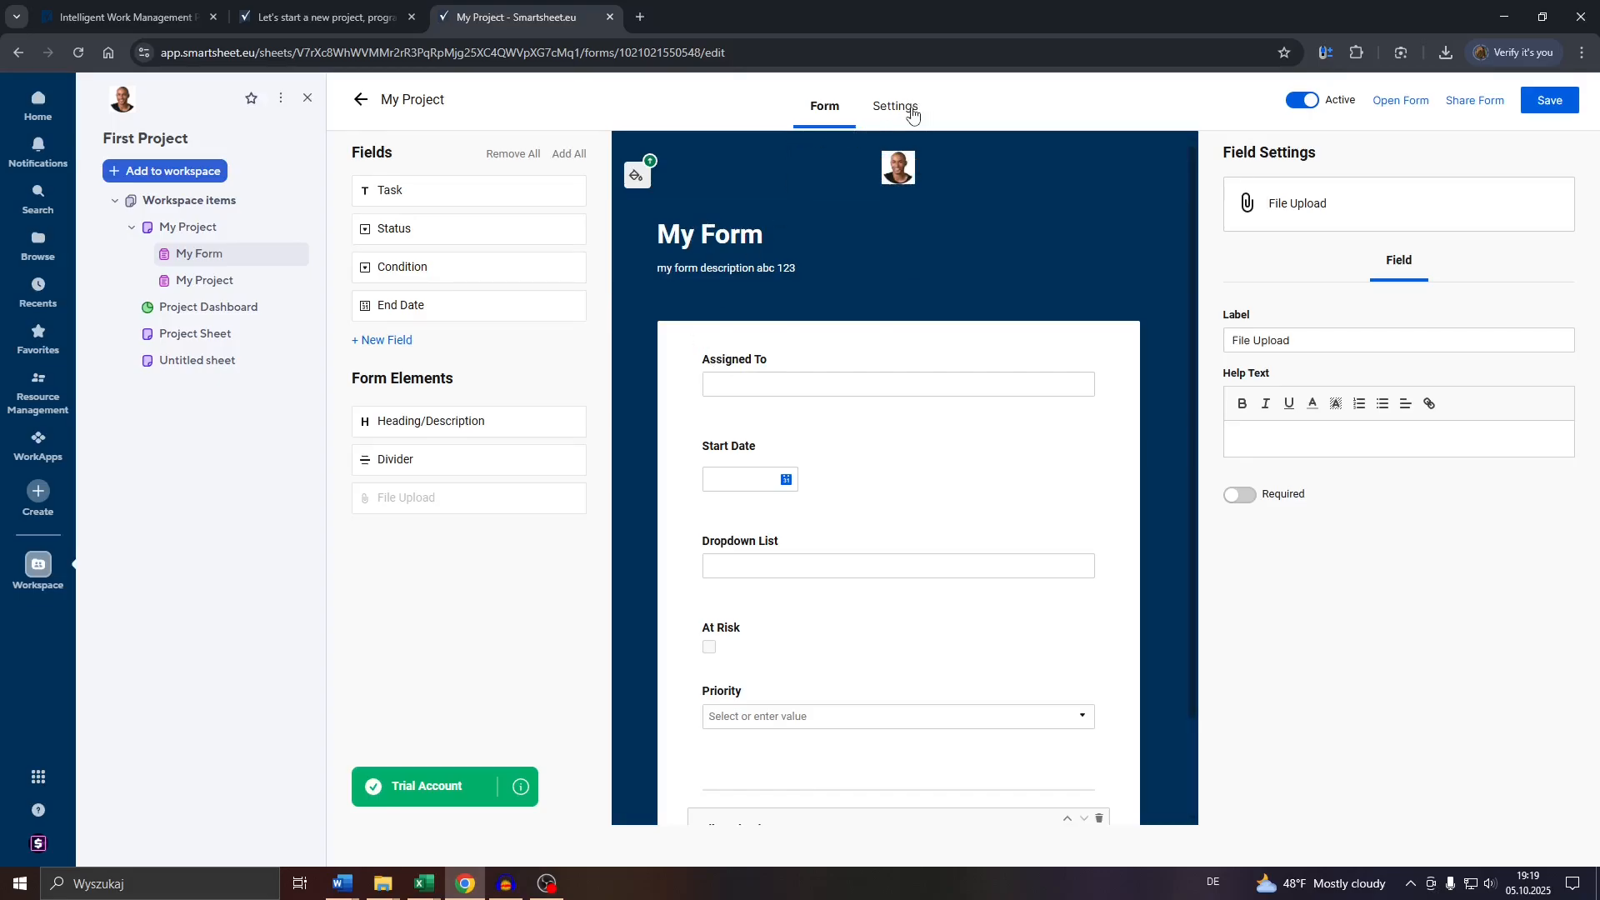
click(1551, 104)
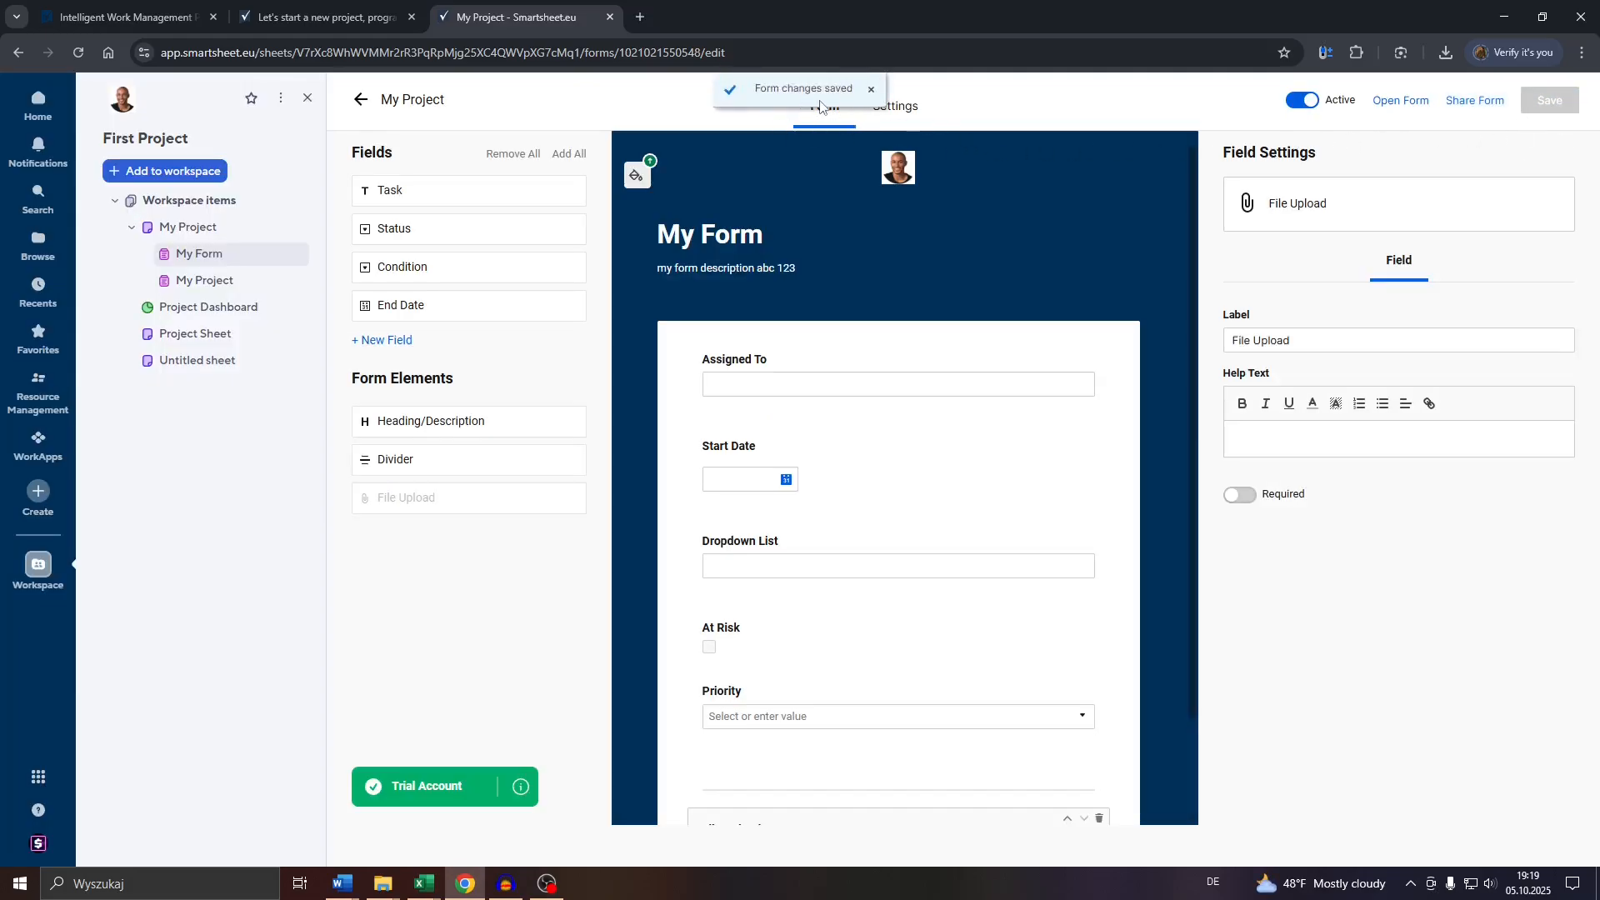
- Review the form's settings for theme, security, form submission and email of submissions
click(900, 108)
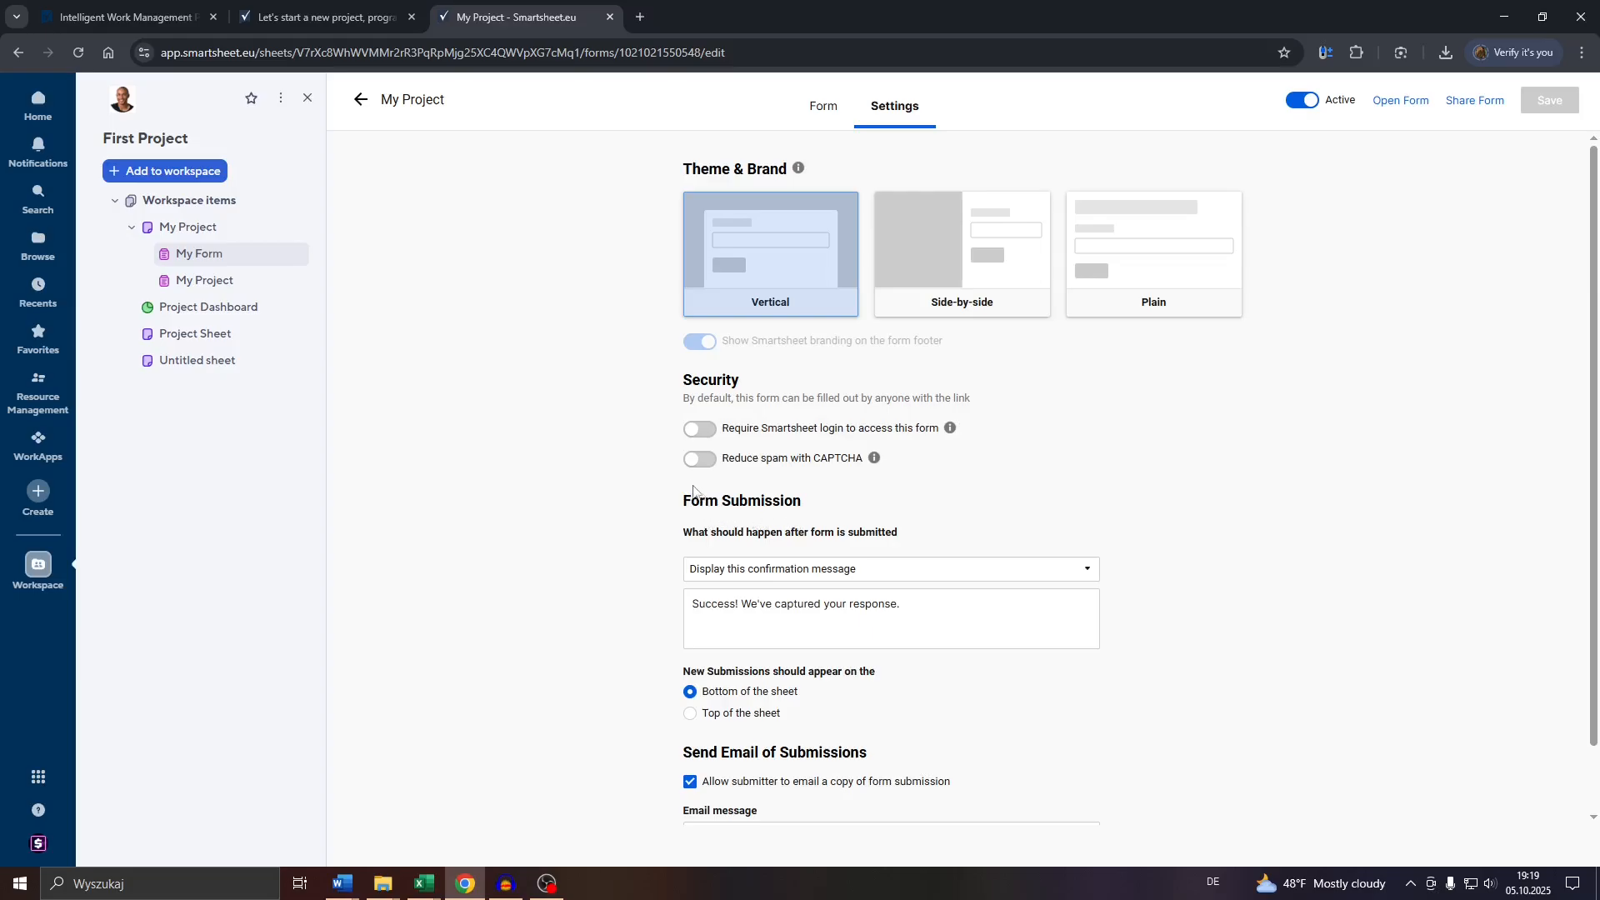
scroll(693, 491, down, 1)
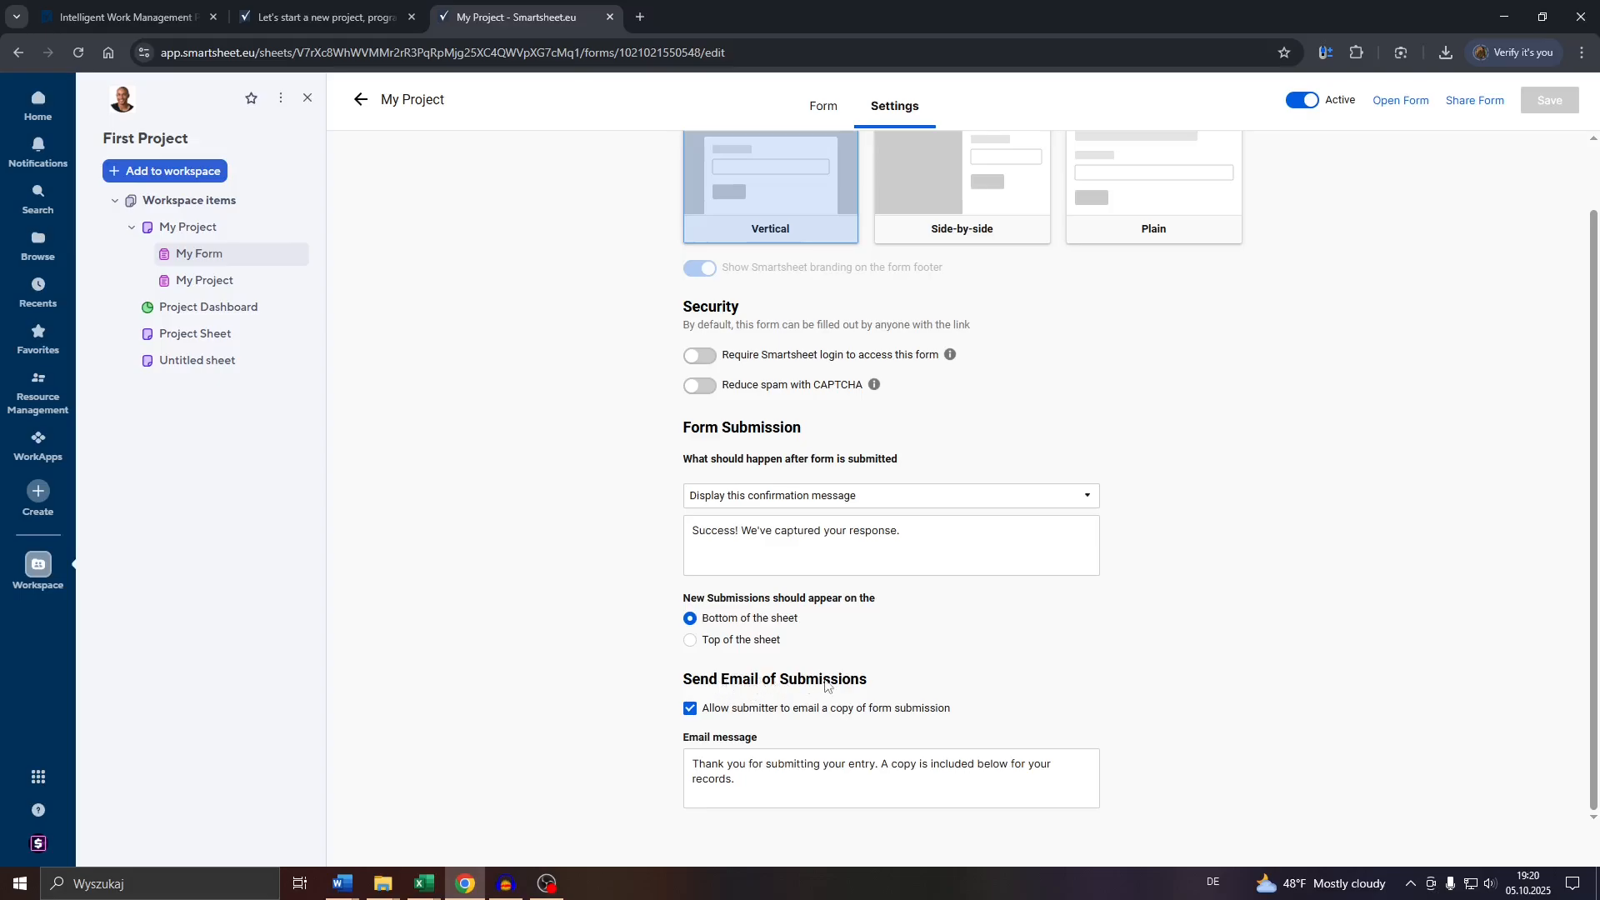
scroll(836, 686, up, 1)
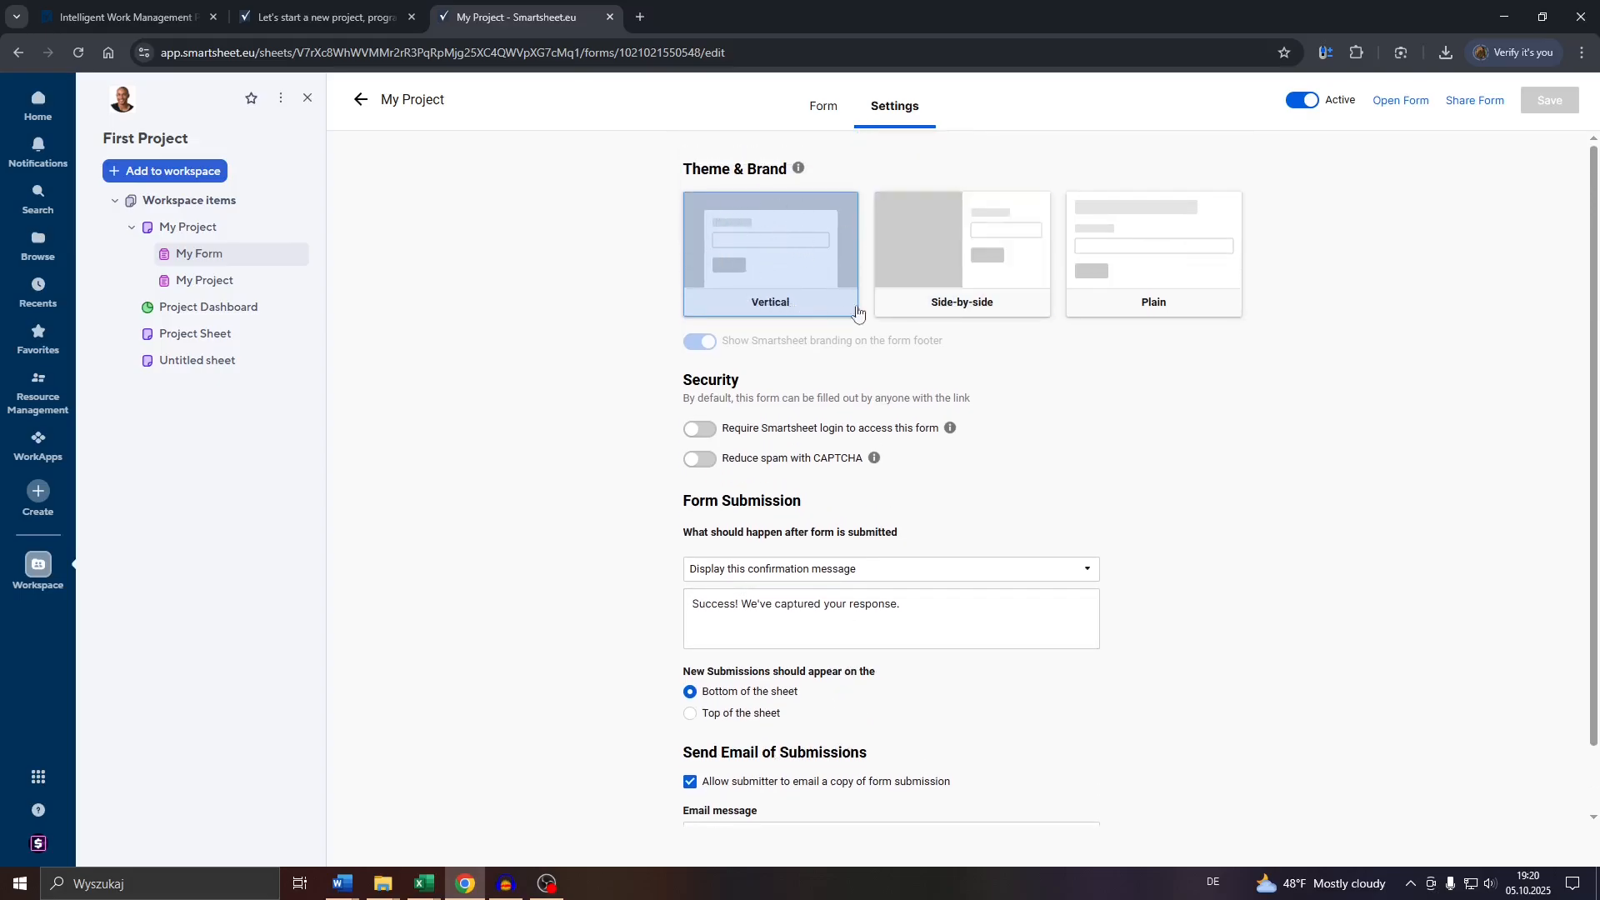
- Try the Side-by-side and Plain themes for the form and return to the Vertical theme
click(927, 298)
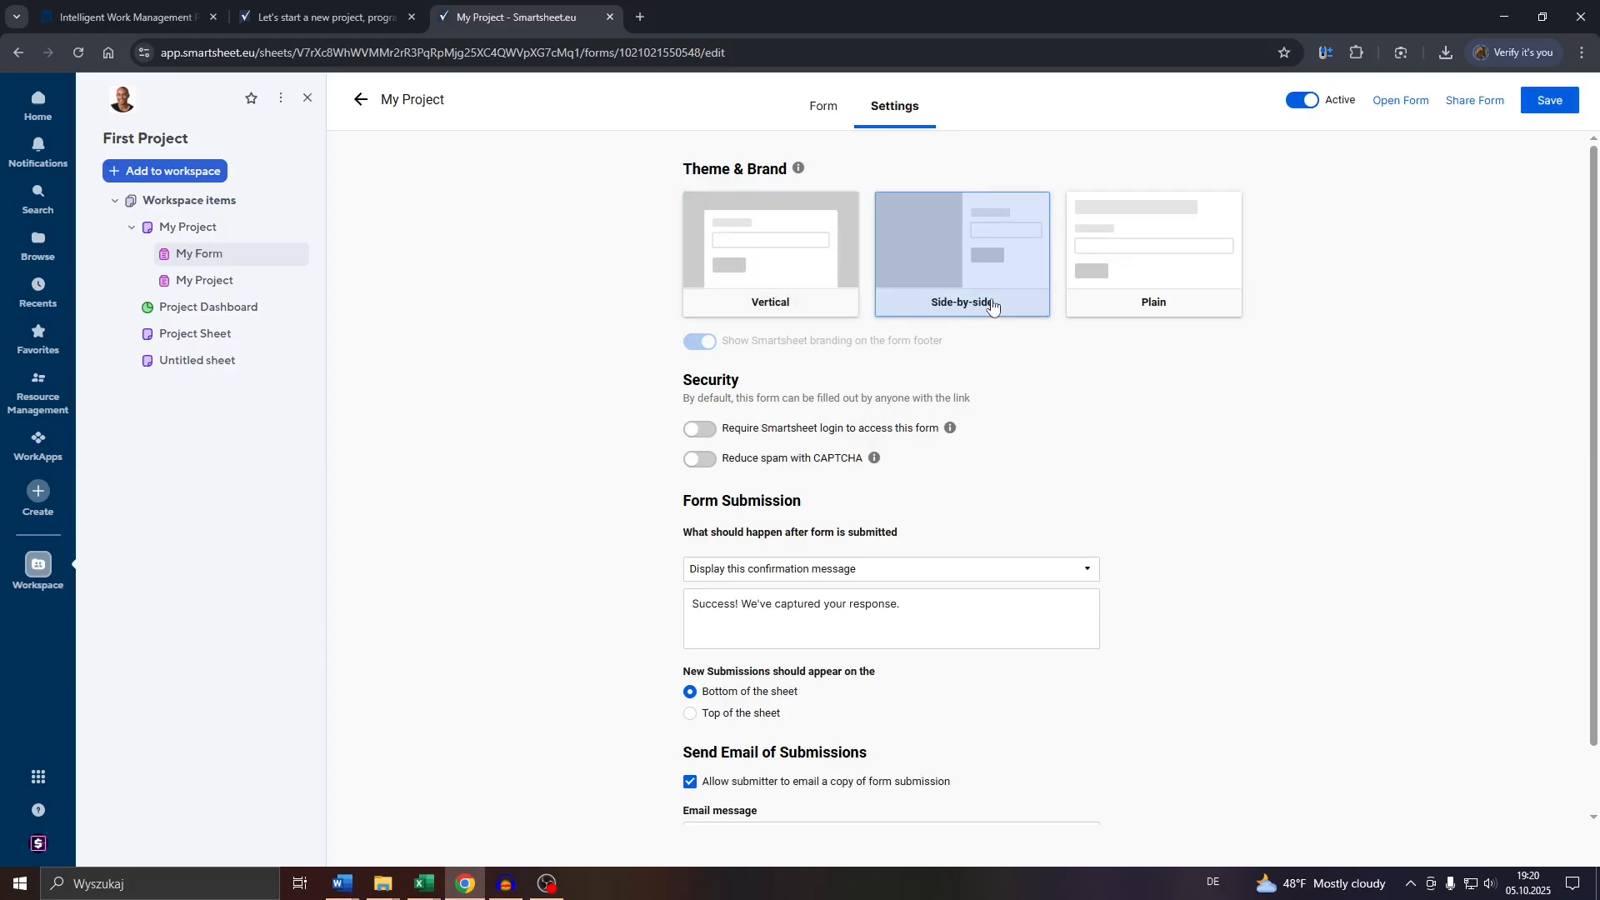
click(1110, 300)
click(803, 277)
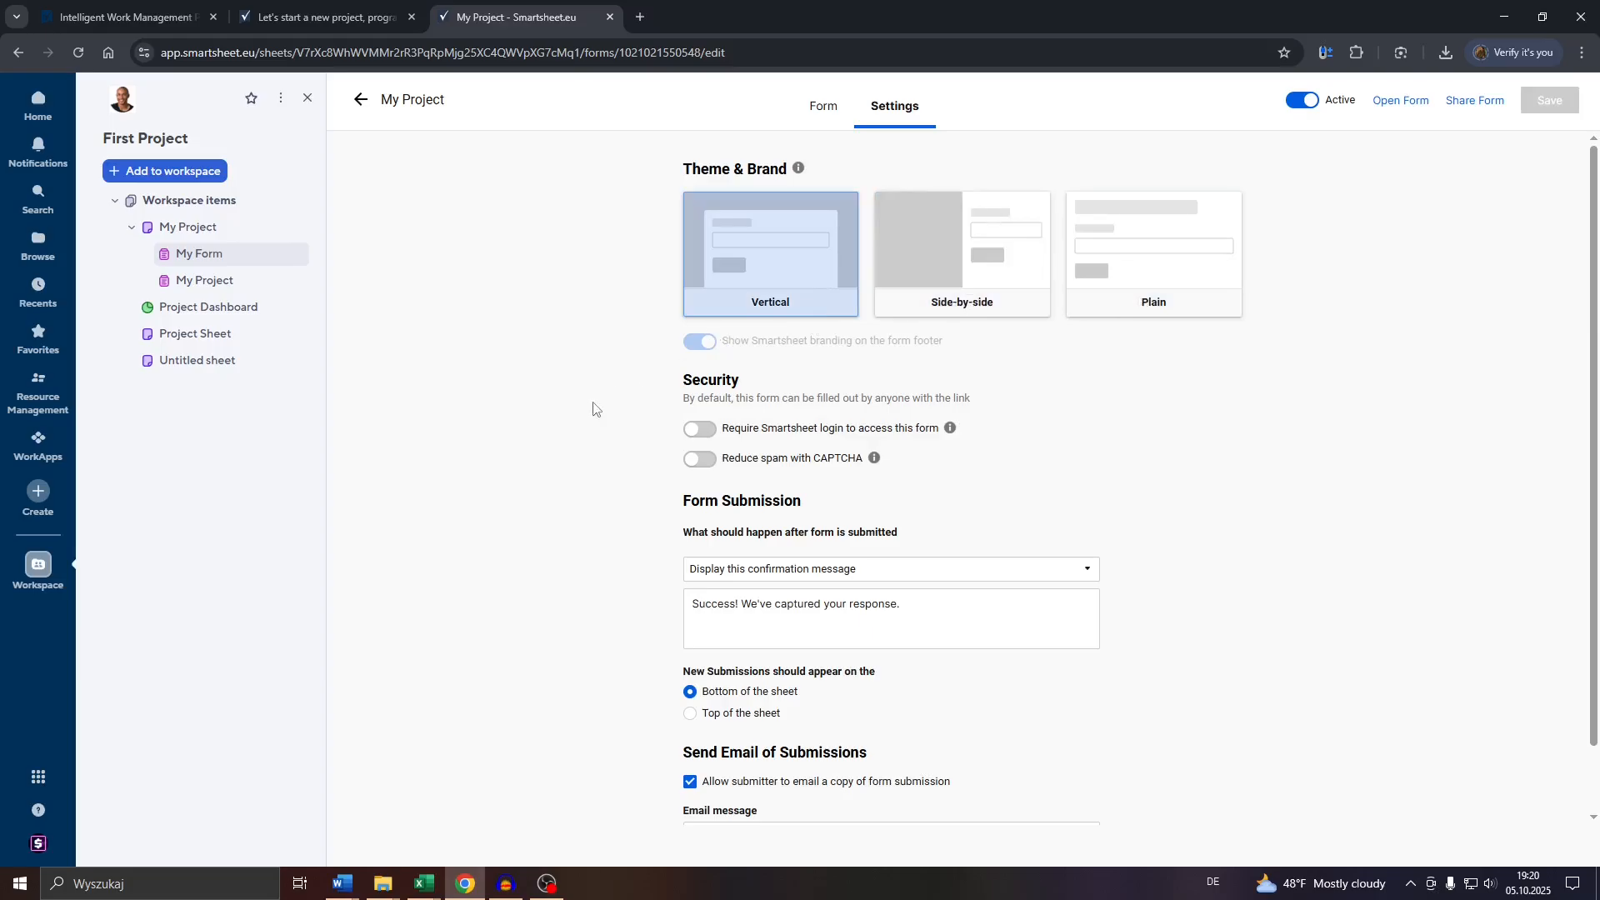
- Return to the form layout, switch the form's active status off and on again, and view the email sharing options without sending
click(824, 108)
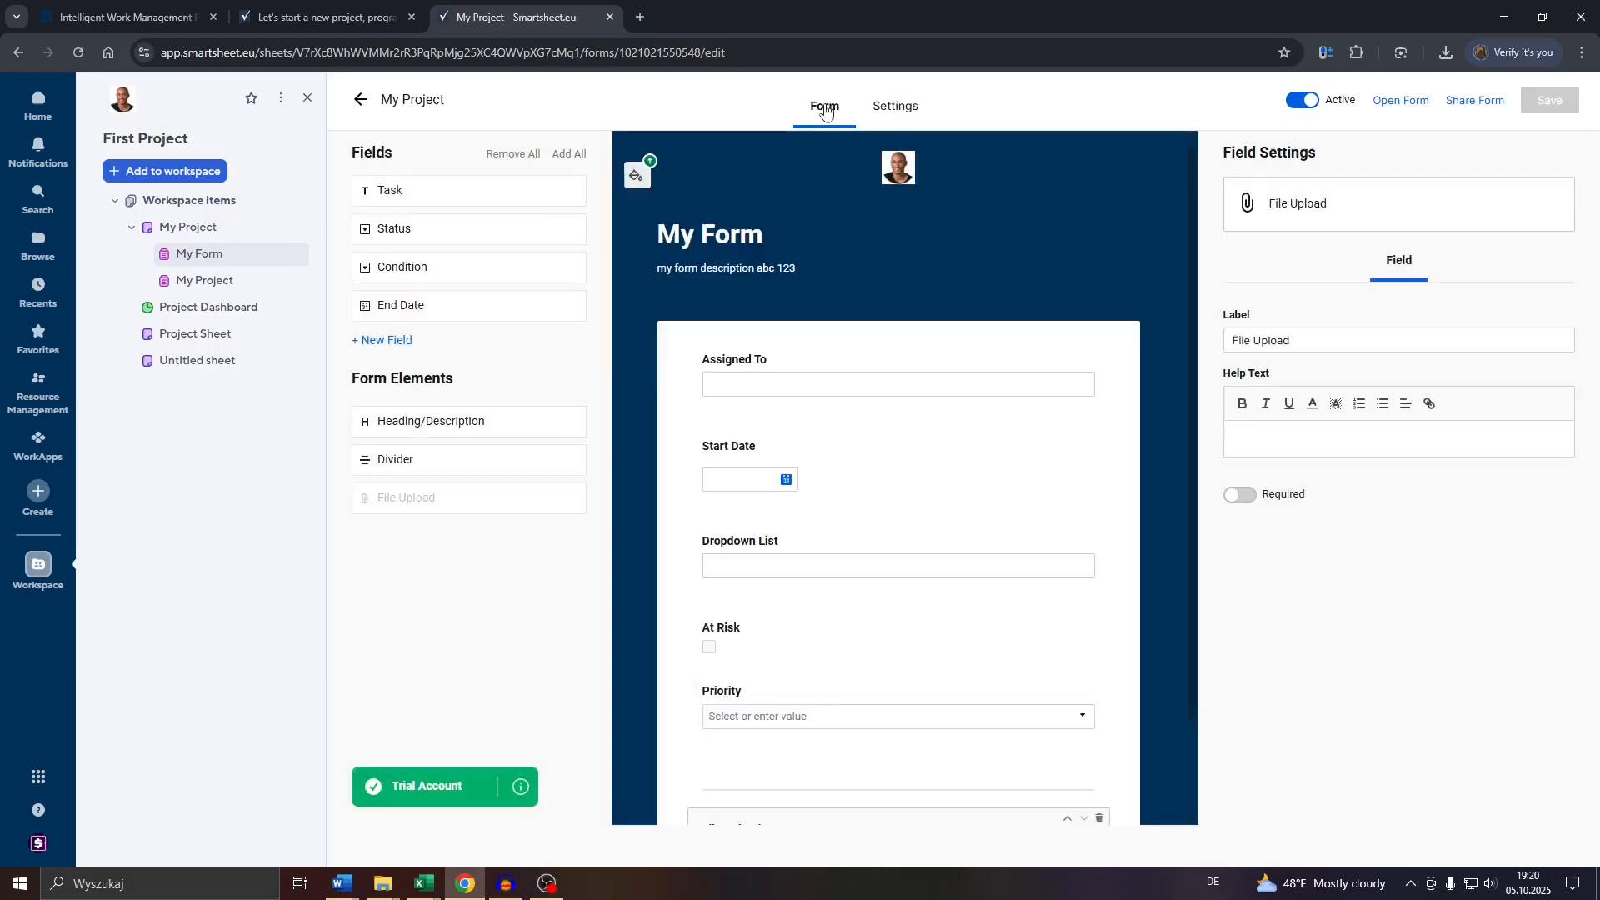
click(1303, 101)
click(1301, 104)
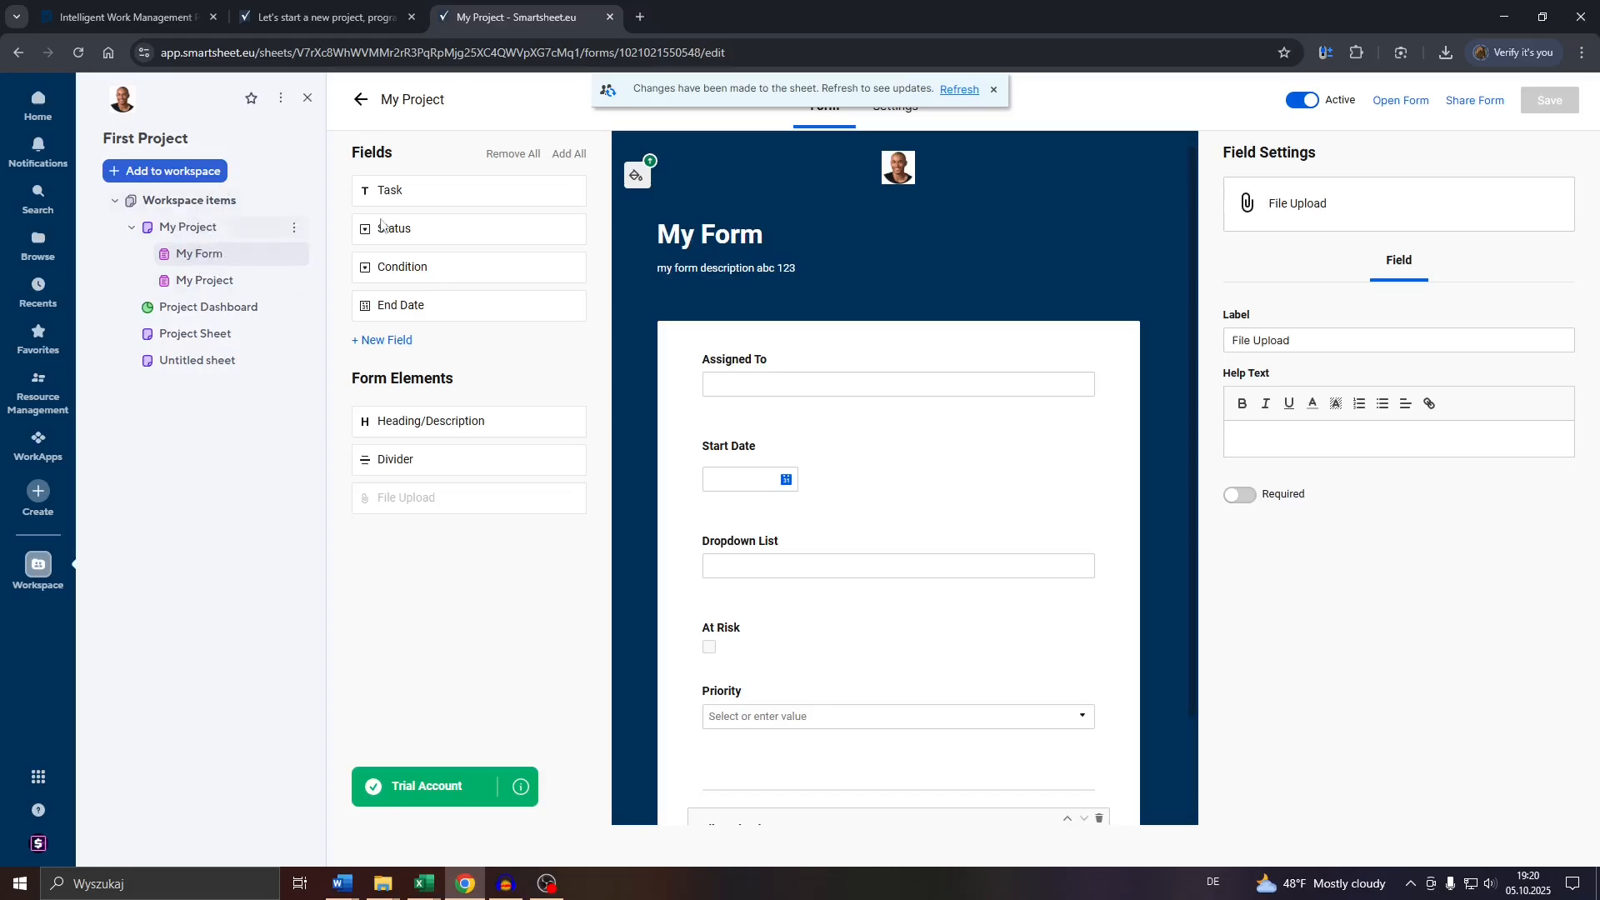
click(1467, 102)
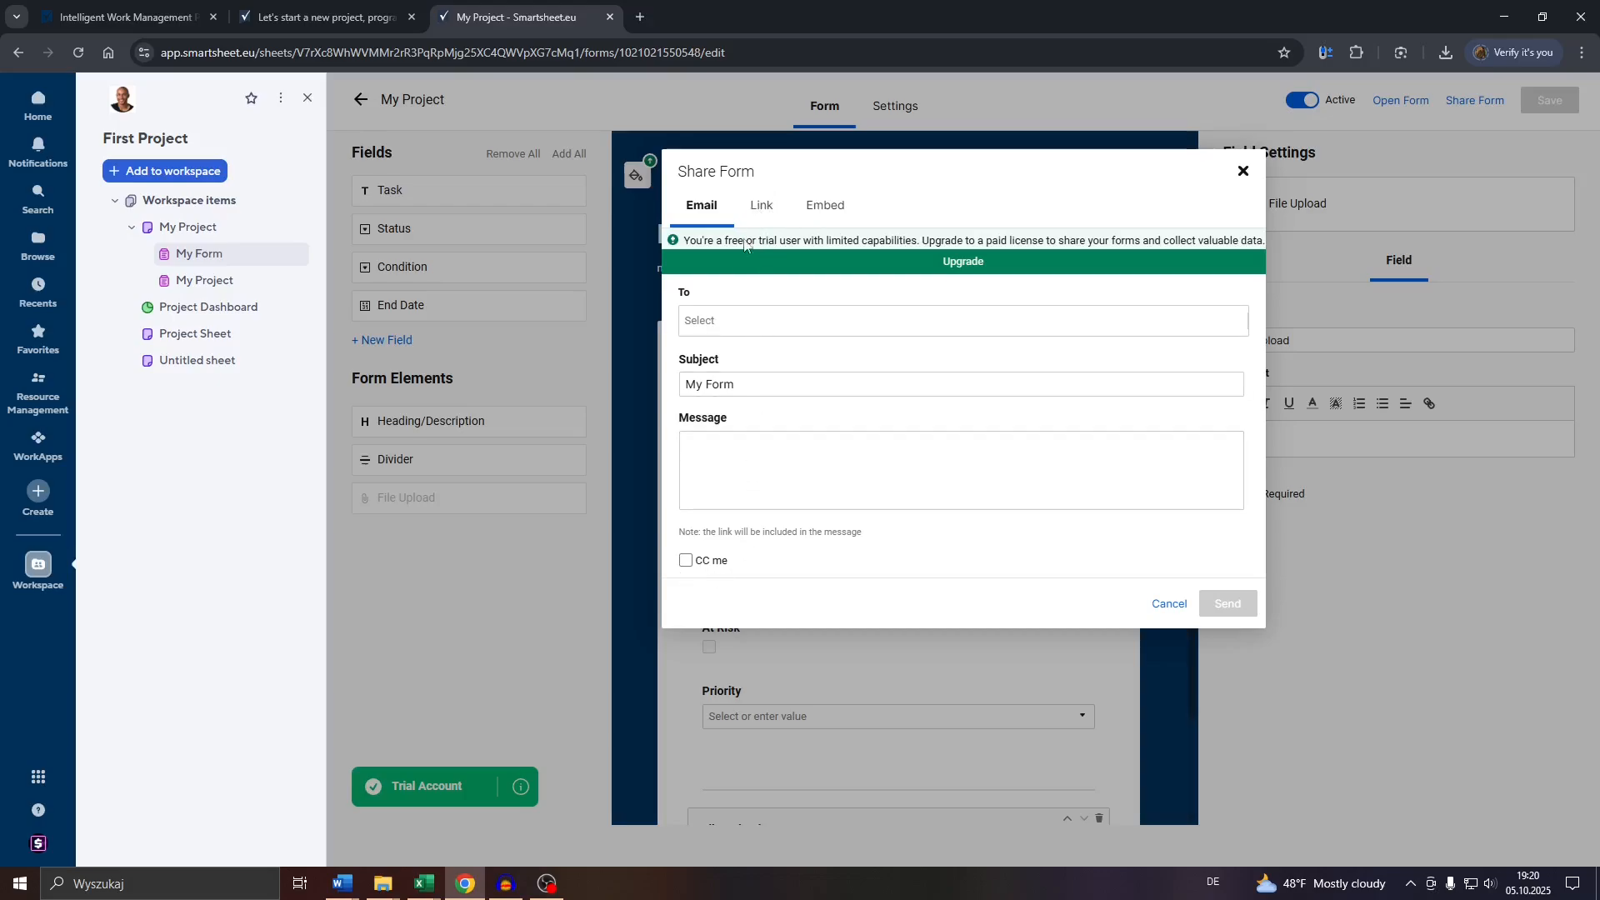
click(1166, 606)
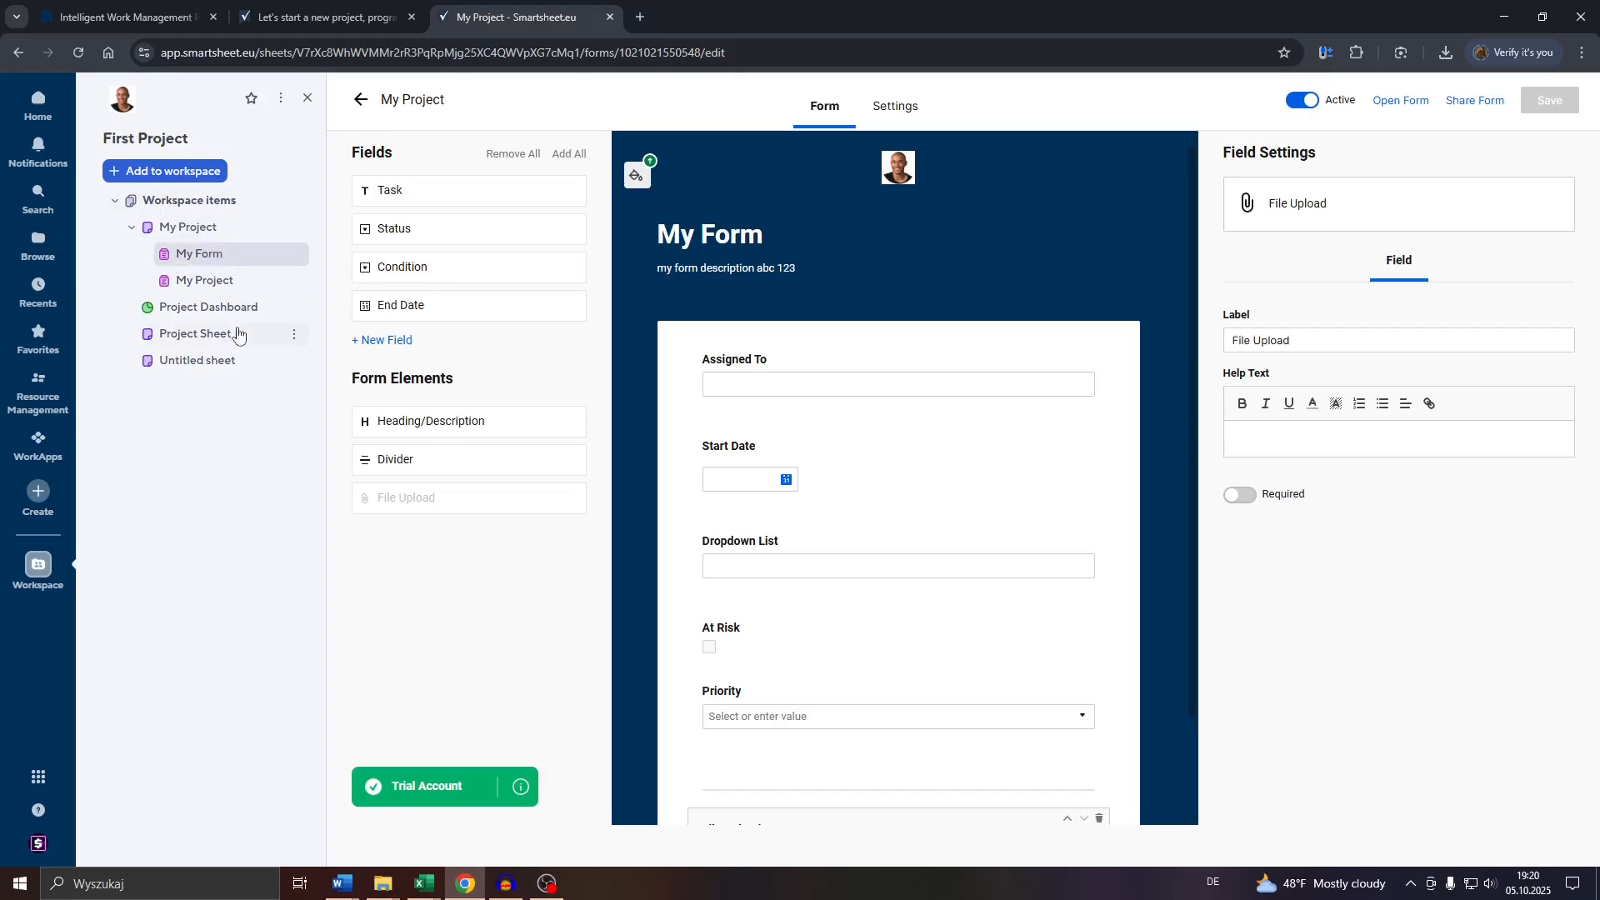
- Preview the finished My Form from top to bottom and reopen it for editing
click(232, 263)
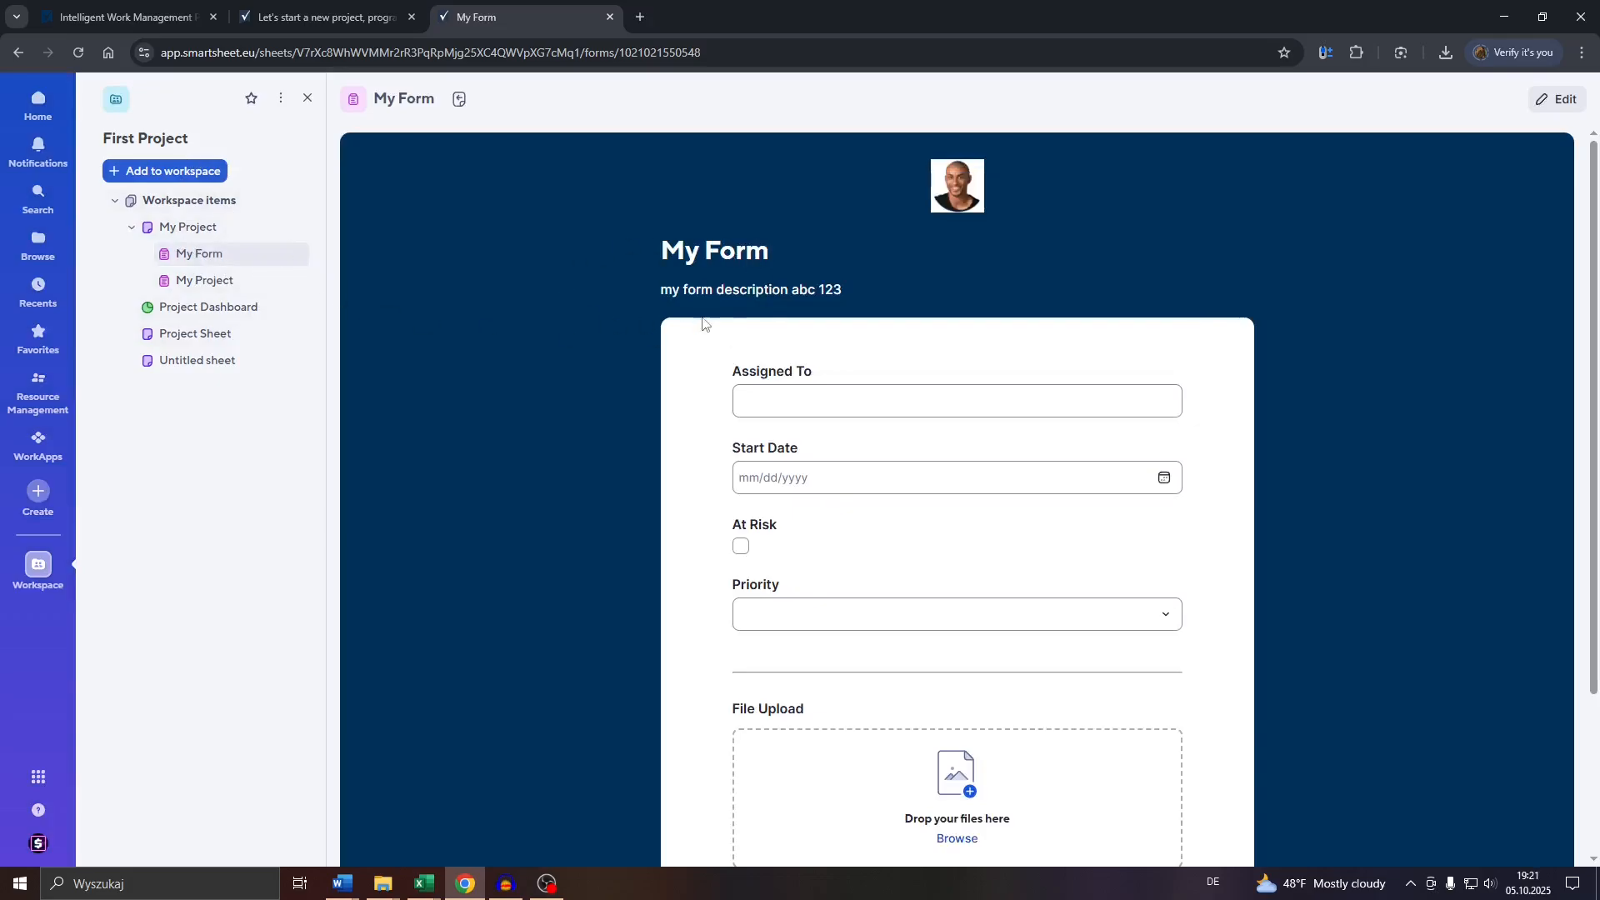
scroll(914, 331, down, 3)
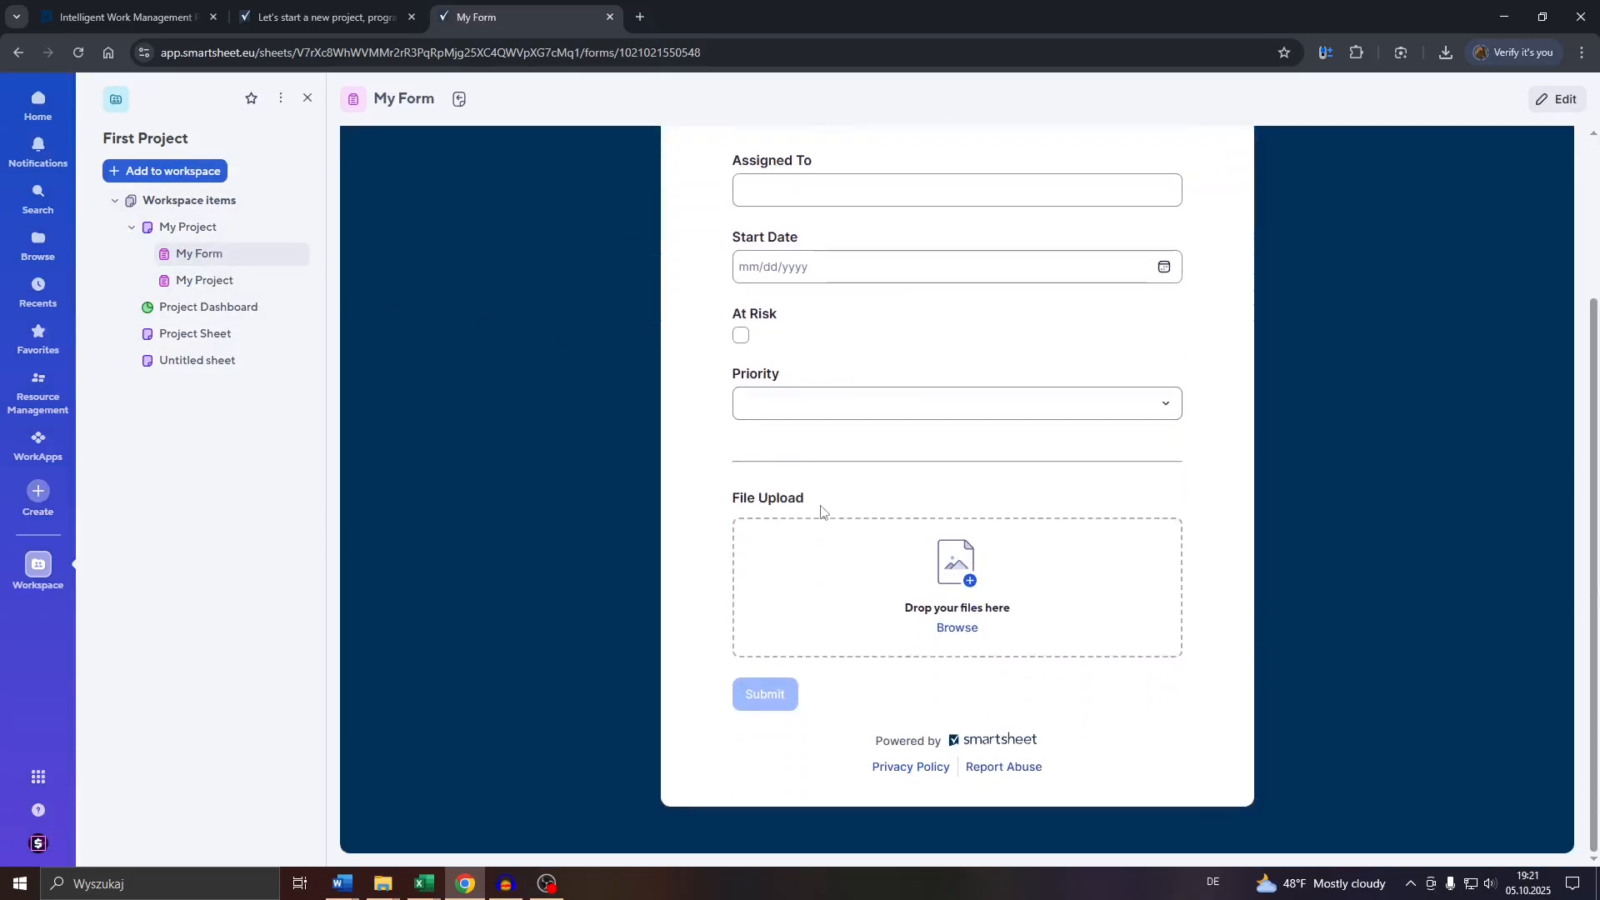
scroll(1334, 387, up, 3)
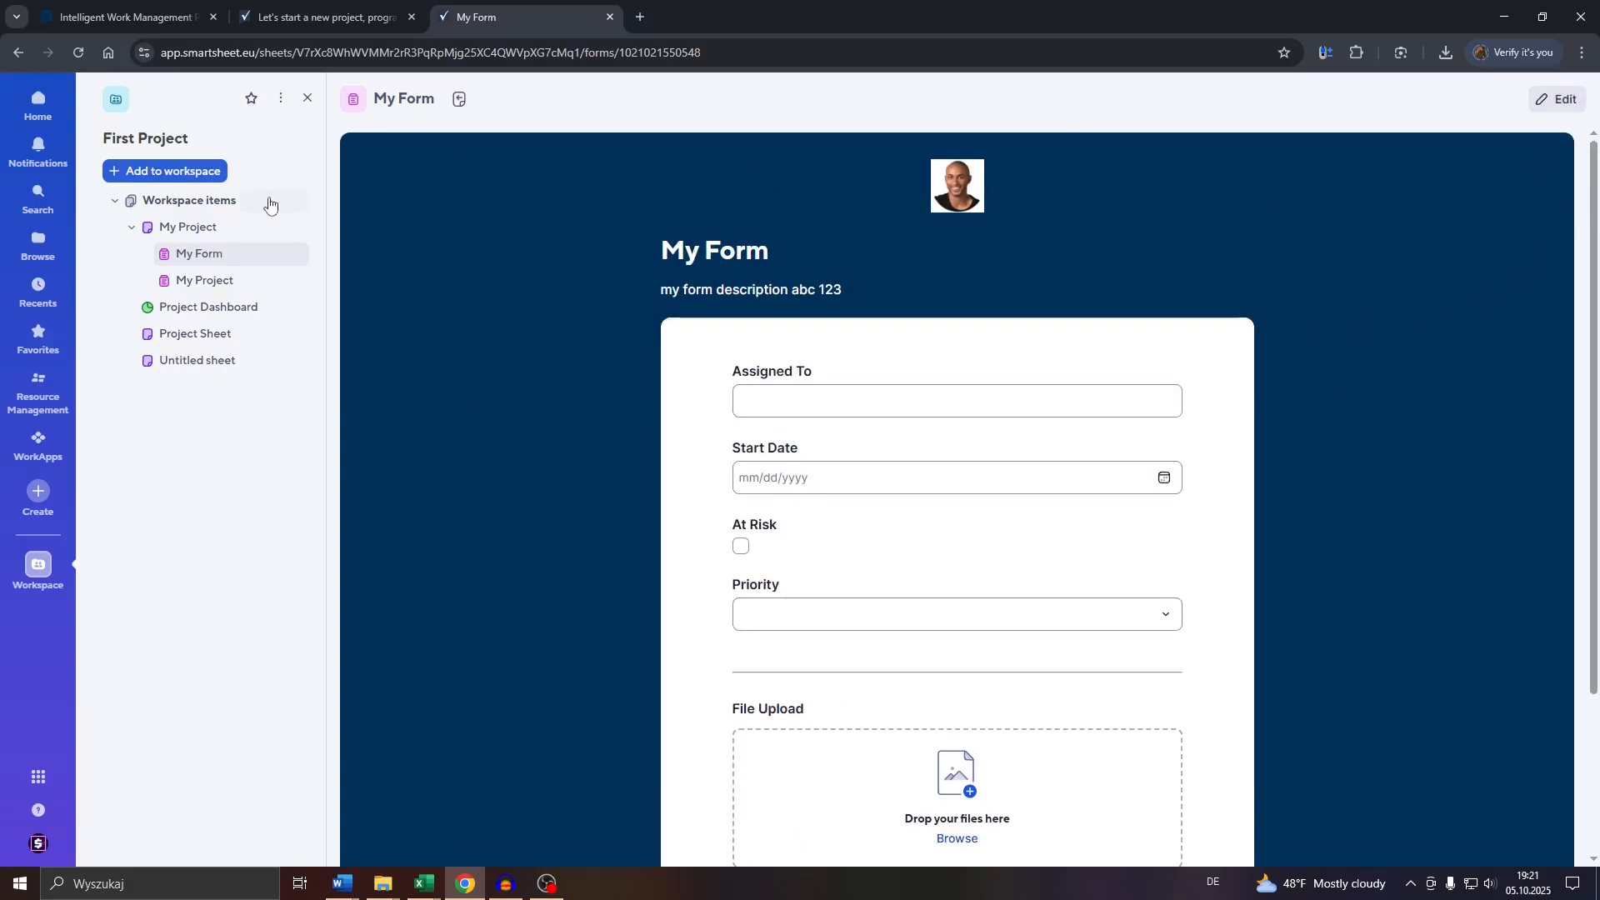
click(1570, 101)
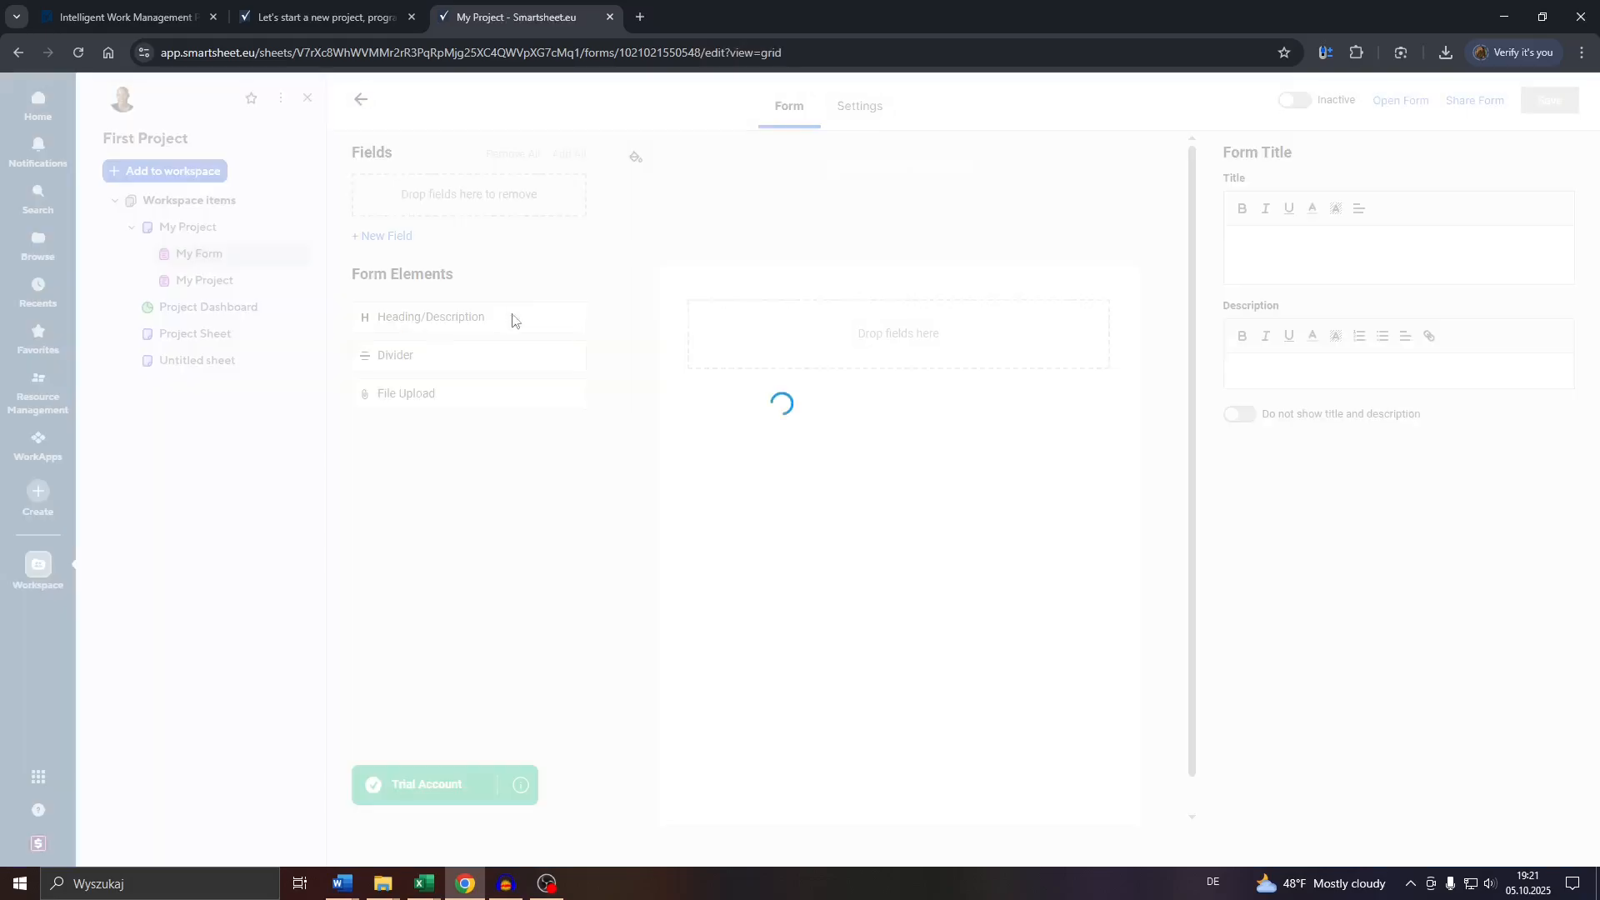